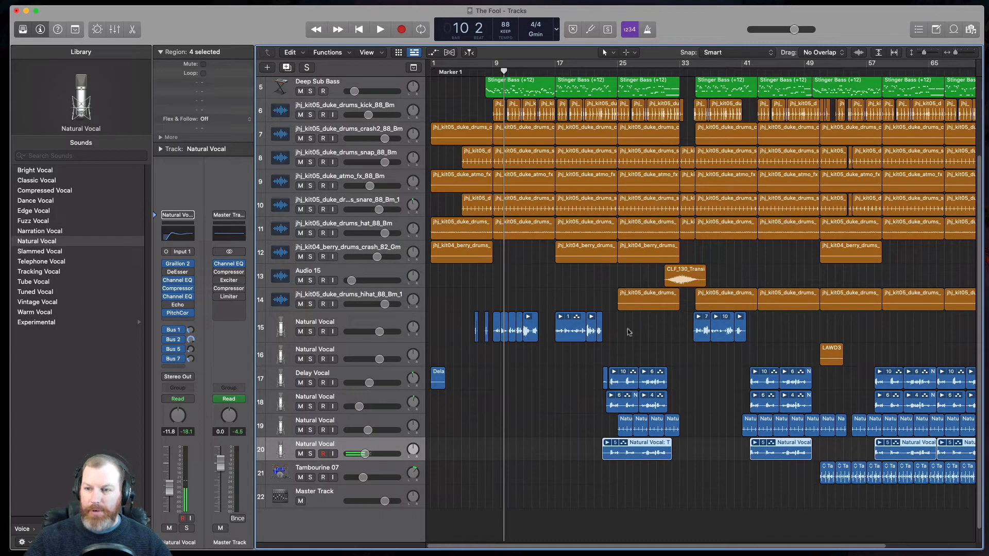
- Select the Natural Vocal track 15 and clear the selection of its regions
left_click(373, 323)
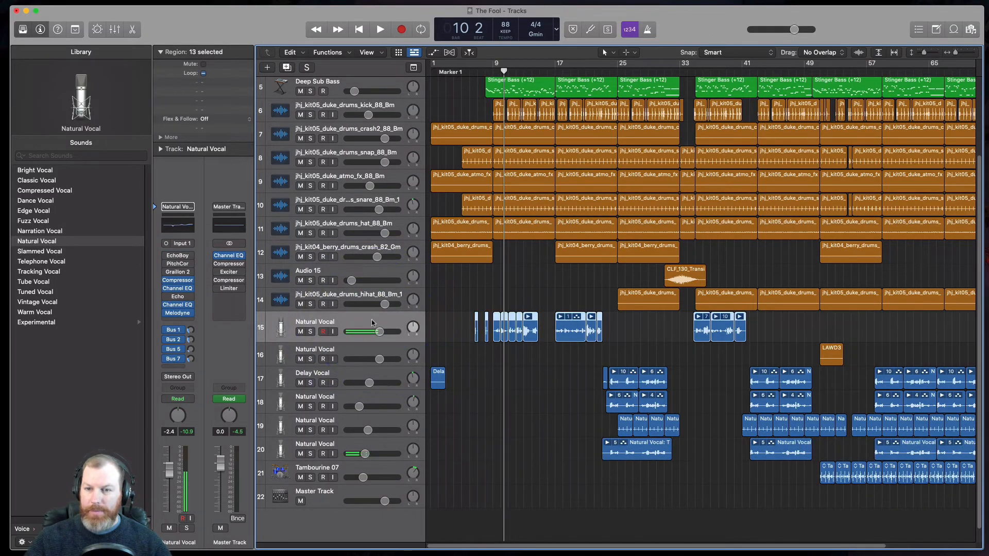
left_click(41, 29)
left_click(40, 30)
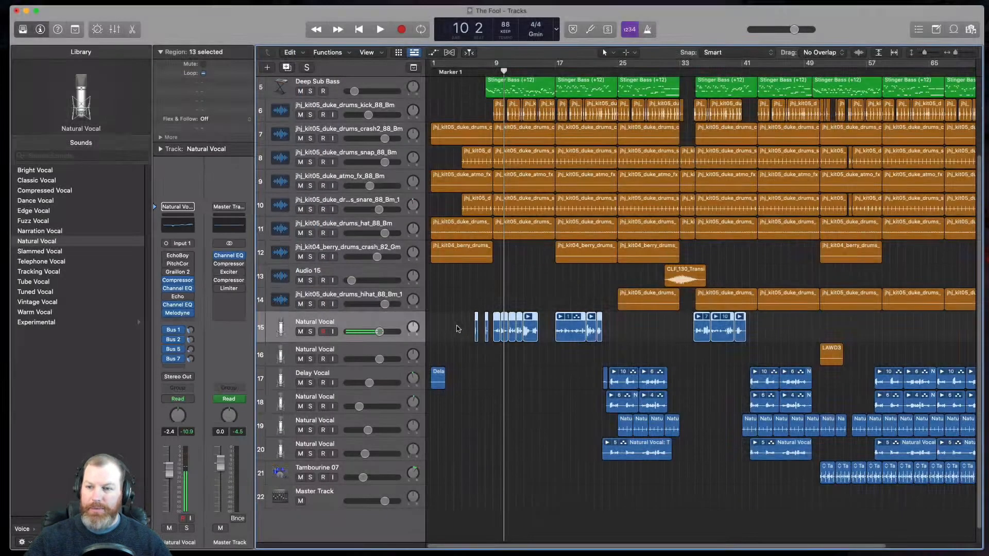
left_click(469, 326)
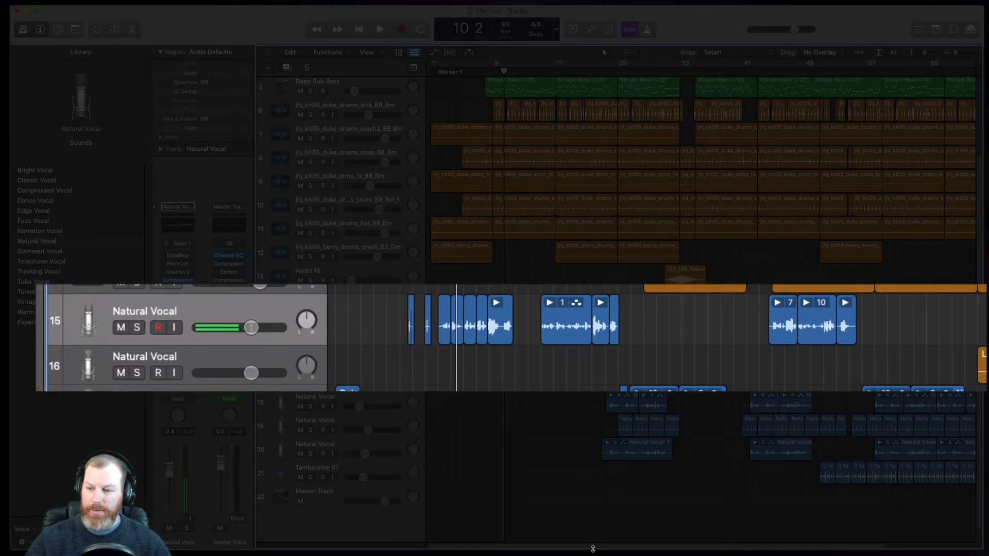
left_click_drag(592, 546, 598, 546)
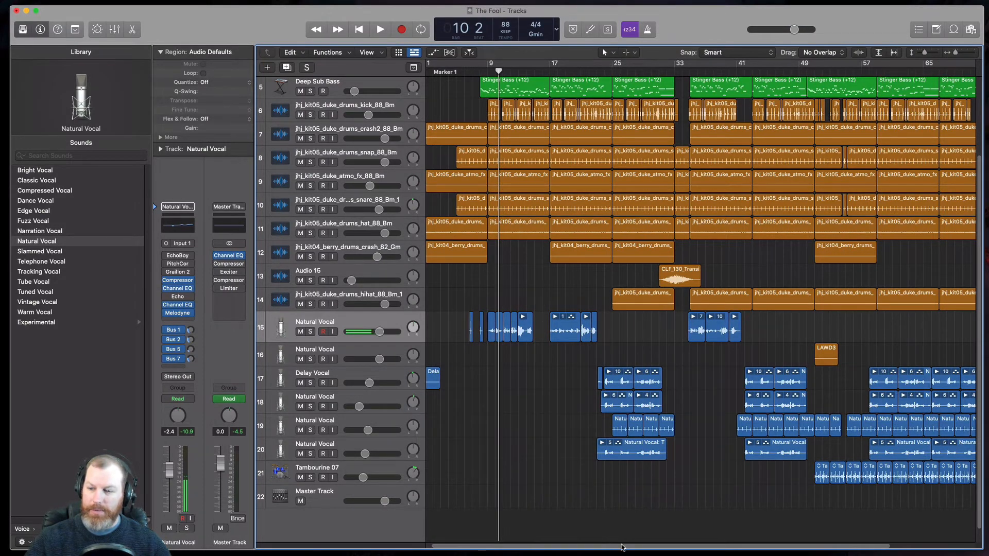
left_click_drag(623, 547, 554, 547)
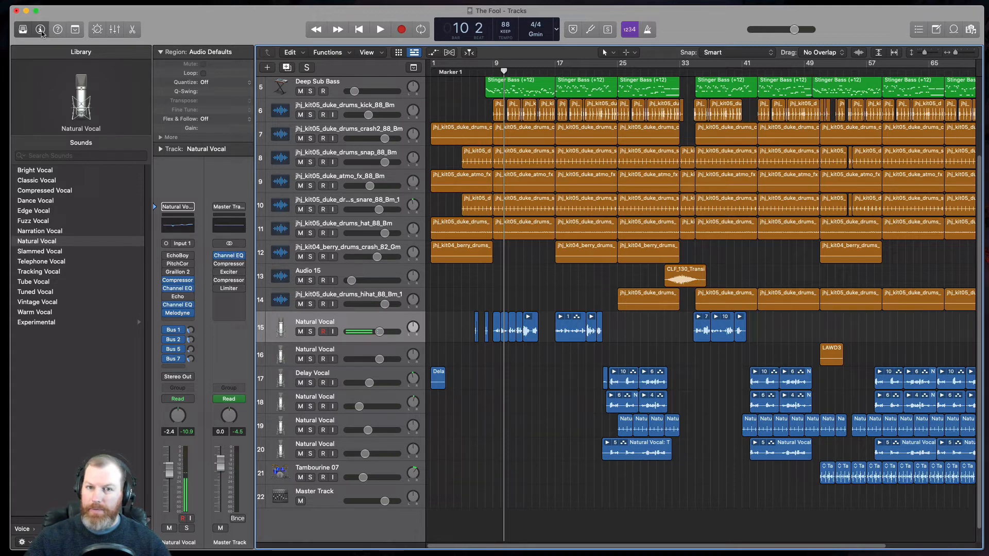
left_click(115, 30)
left_click(117, 32)
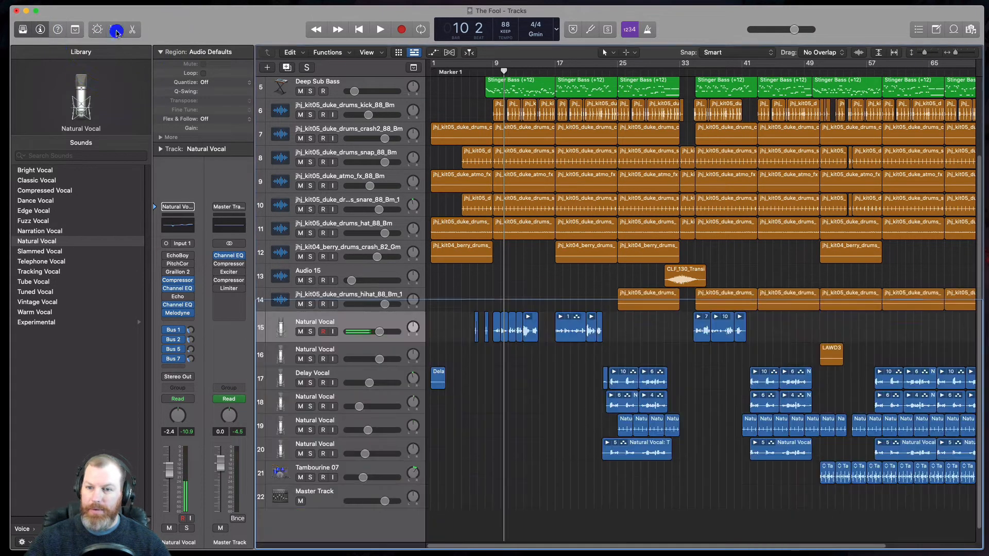
left_click(40, 32)
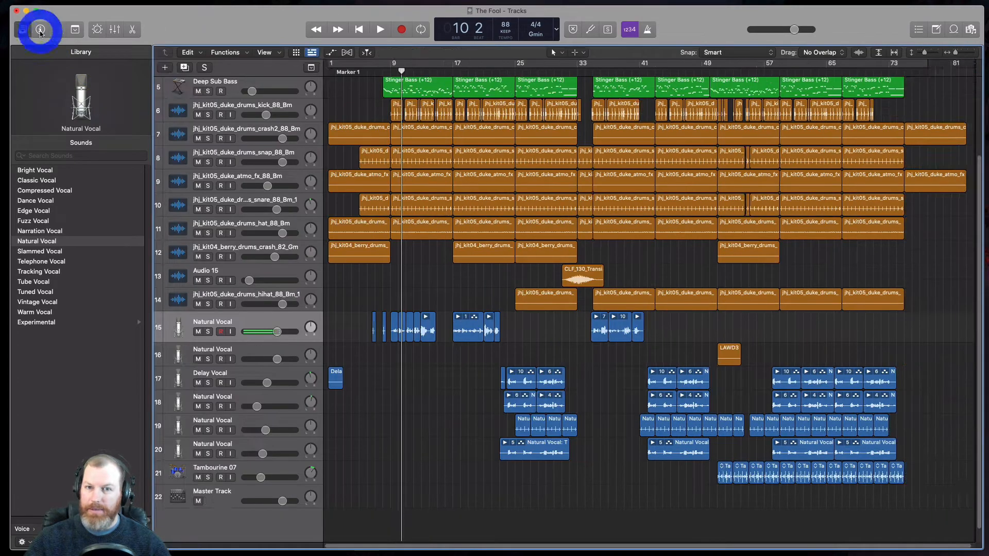
left_click(40, 32)
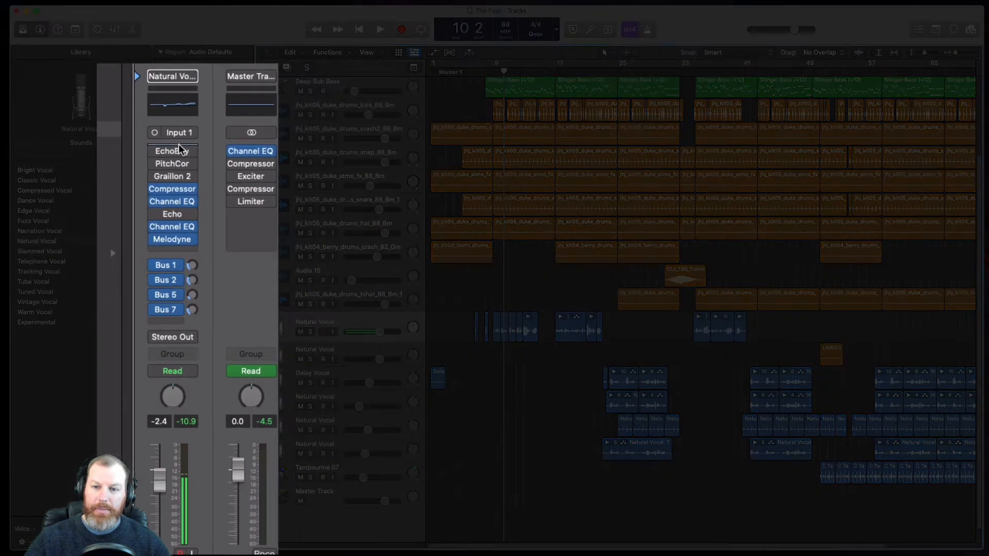
- Insert the mono version of Celemony's regular Melodyne Audio Unit before EchoBoy on the selected Natural Vocal channel strip
left_click(180, 146)
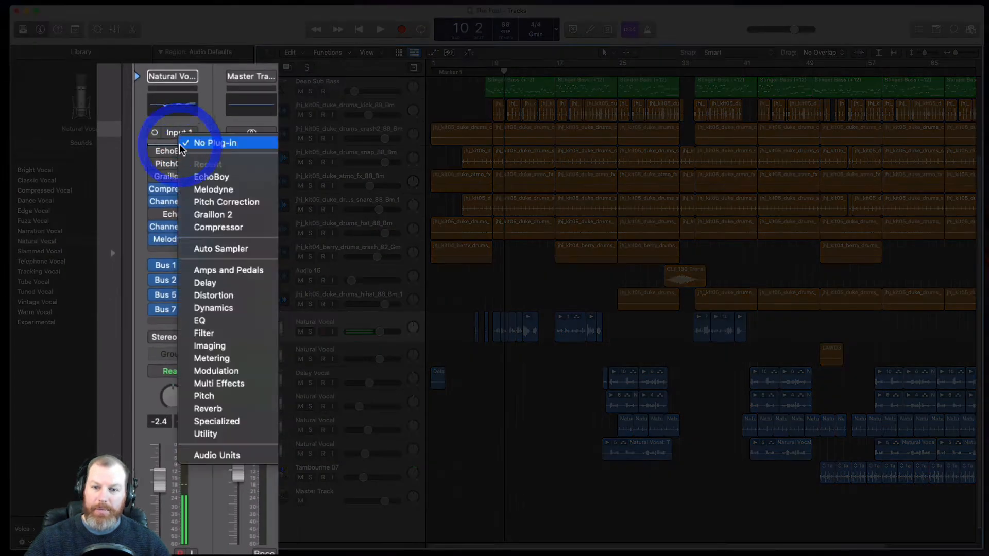
mouse_move(264, 313)
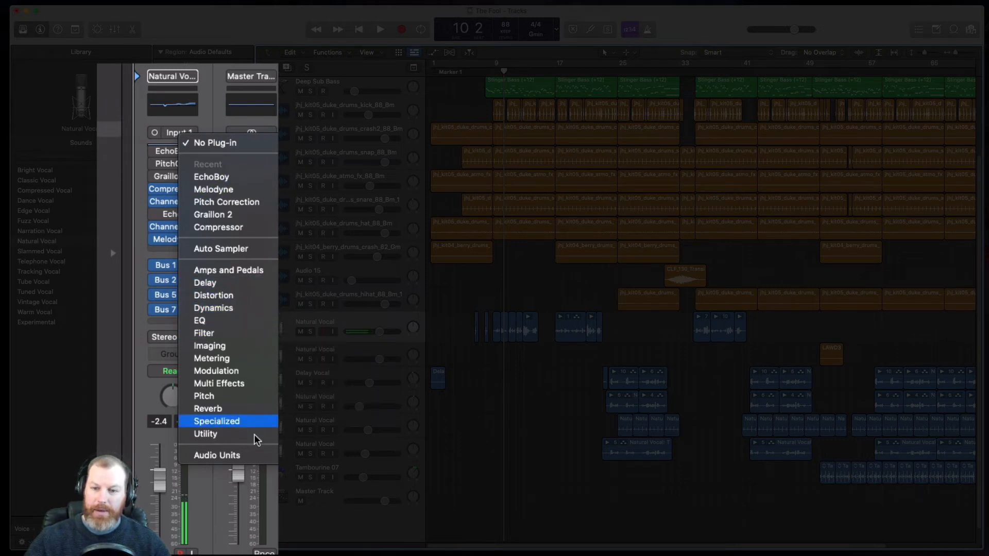
mouse_move(247, 456)
mouse_move(343, 458)
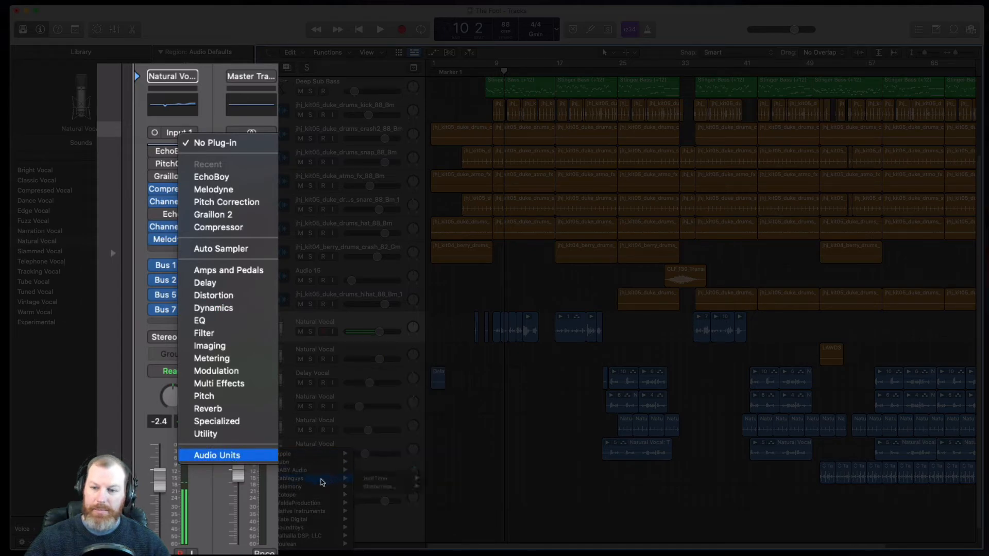
mouse_move(312, 487)
mouse_move(379, 486)
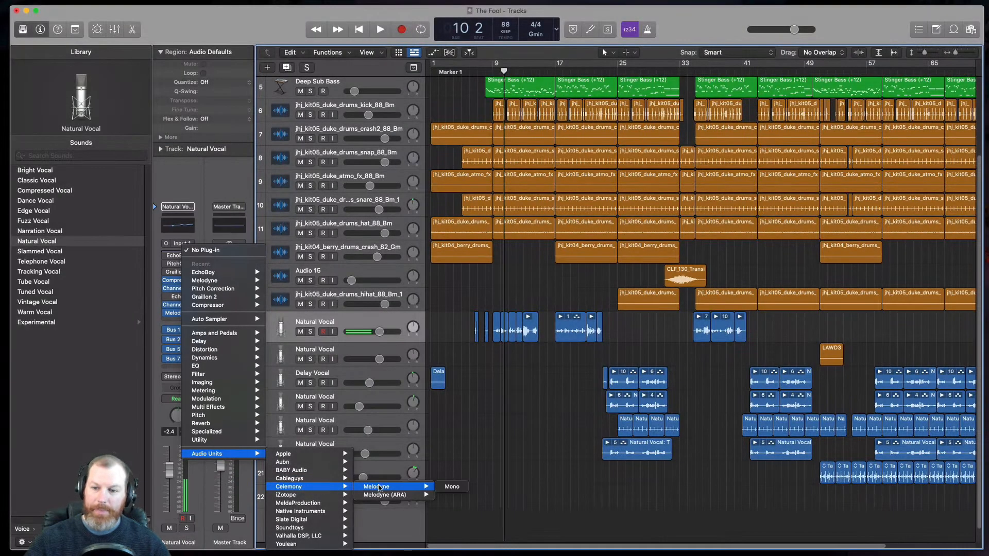
left_click(453, 487)
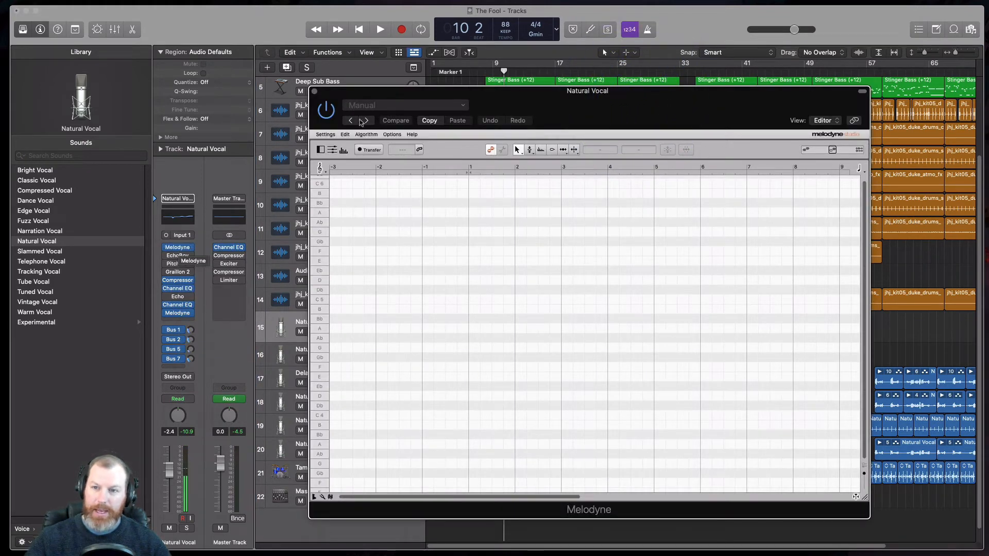
left_click_drag(412, 91, 620, 89)
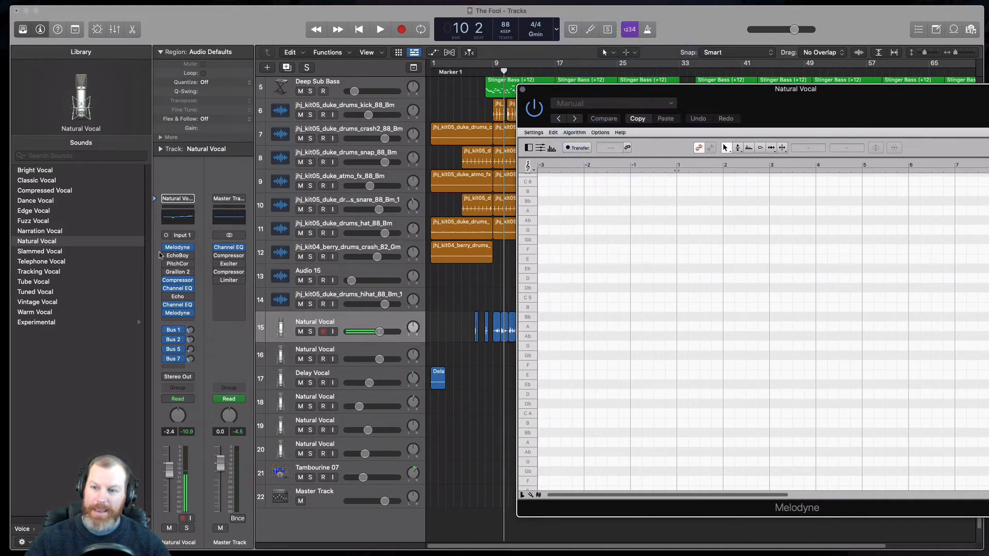
left_click_drag(734, 98, 485, 101)
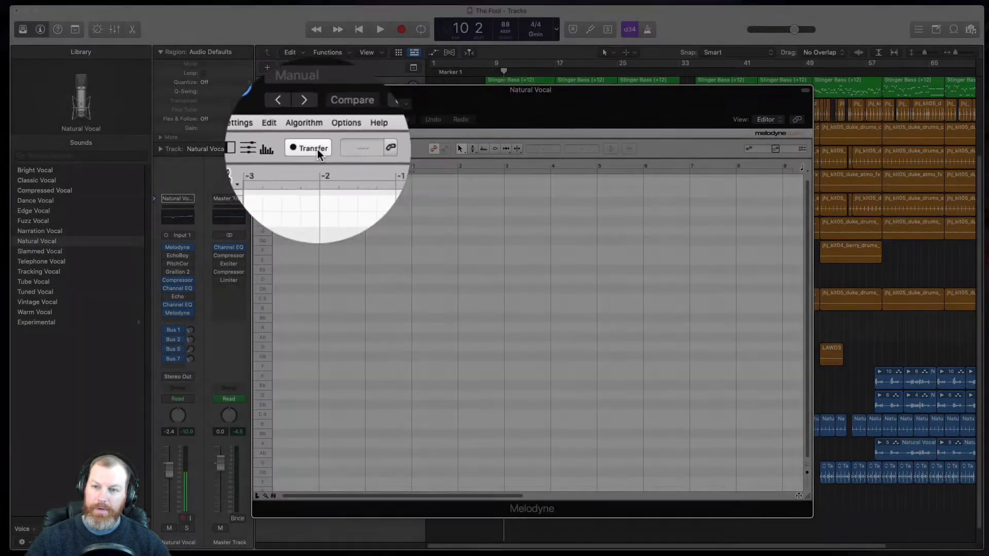
- Arm Transfer in Melodyne and play the song from bar 5, beat 3 to capture the vocal into the plug-in
left_click(313, 149)
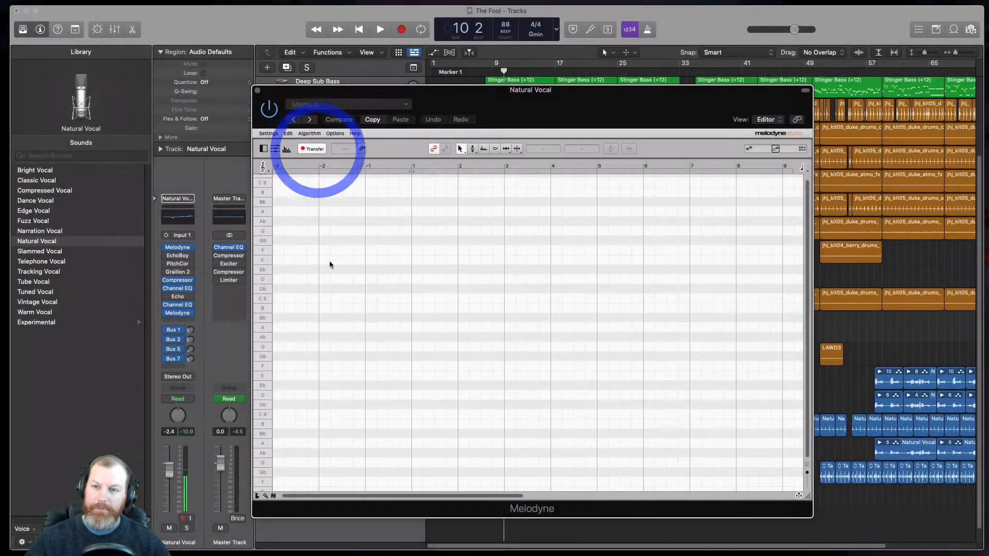
left_click_drag(346, 102, 663, 103)
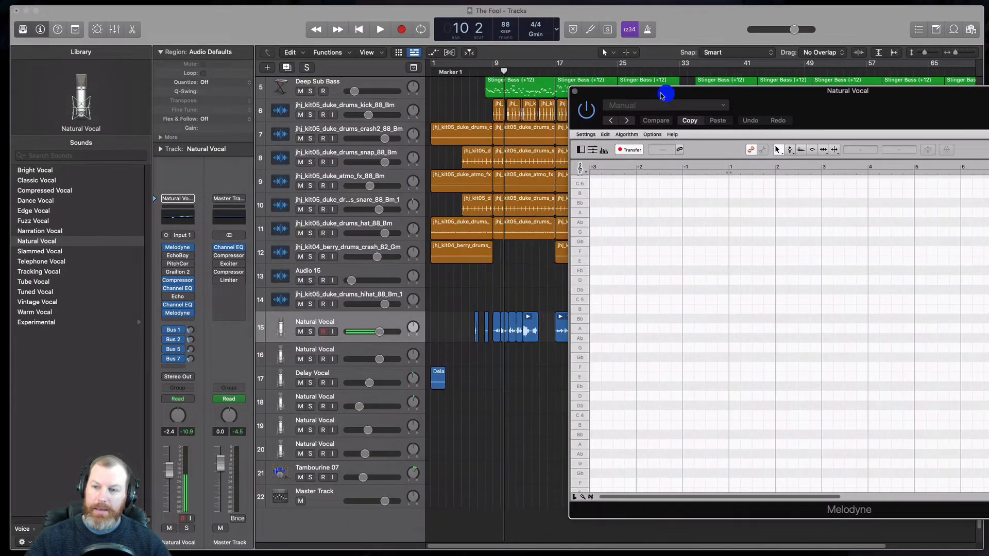
left_click_drag(504, 71, 464, 77)
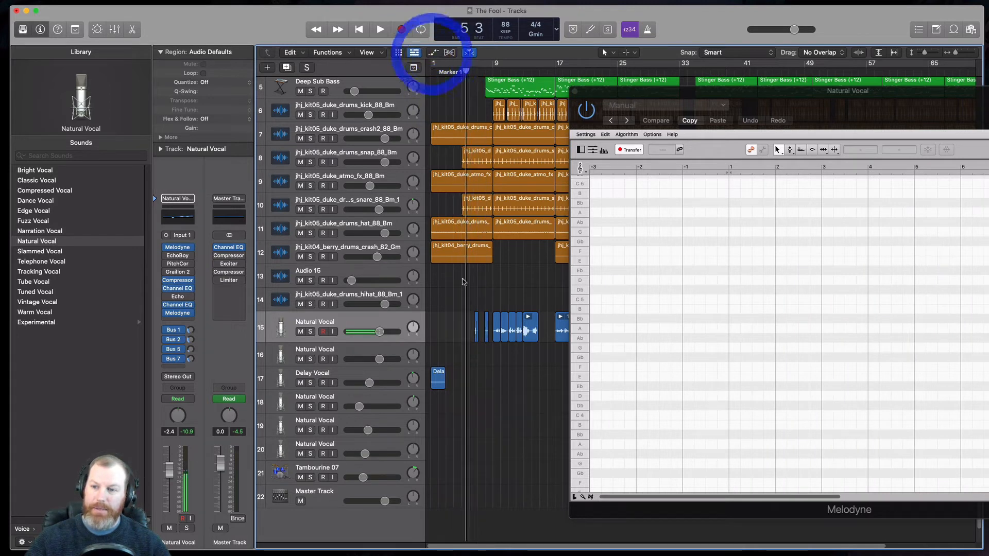
left_click(380, 30)
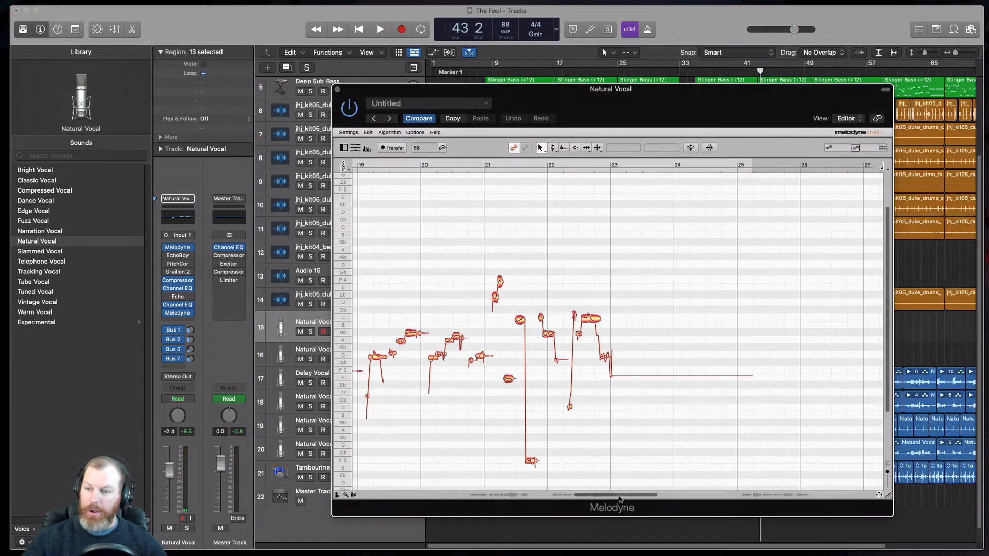
- Examine the transferred vocal notes across the Melodyne timeline, and close the plug-in window
left_click_drag(619, 499, 463, 502)
double_click(528, 495)
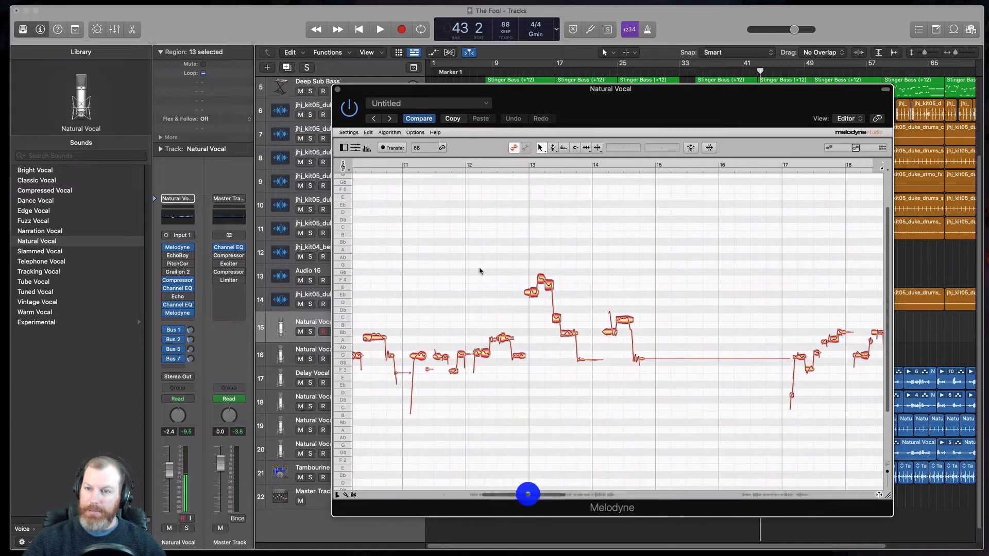
left_click(338, 89)
- Set the playhead to bar 6, beat 3, just before the first vocal region, and reopen Melodyne at the opening notes
mouse_move(169, 247)
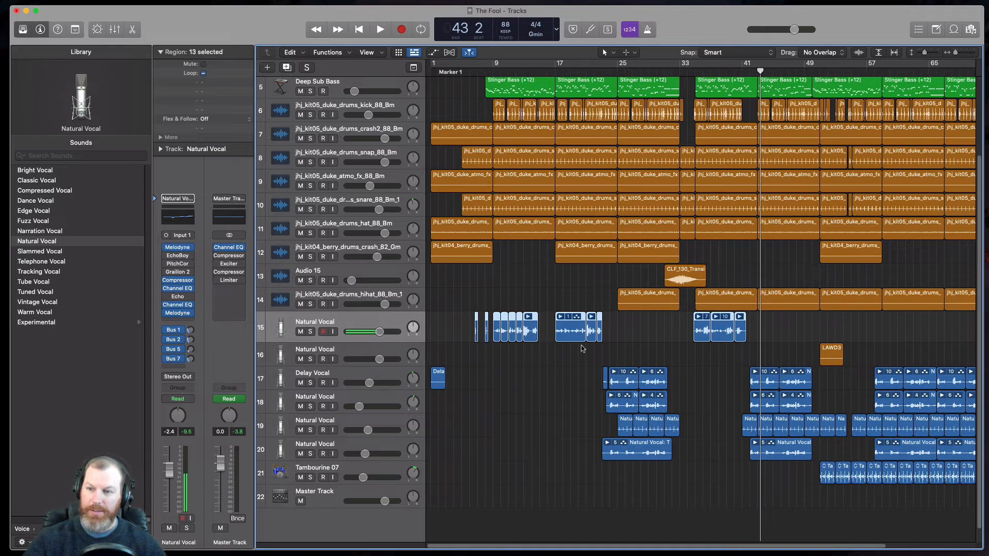
left_click(476, 71)
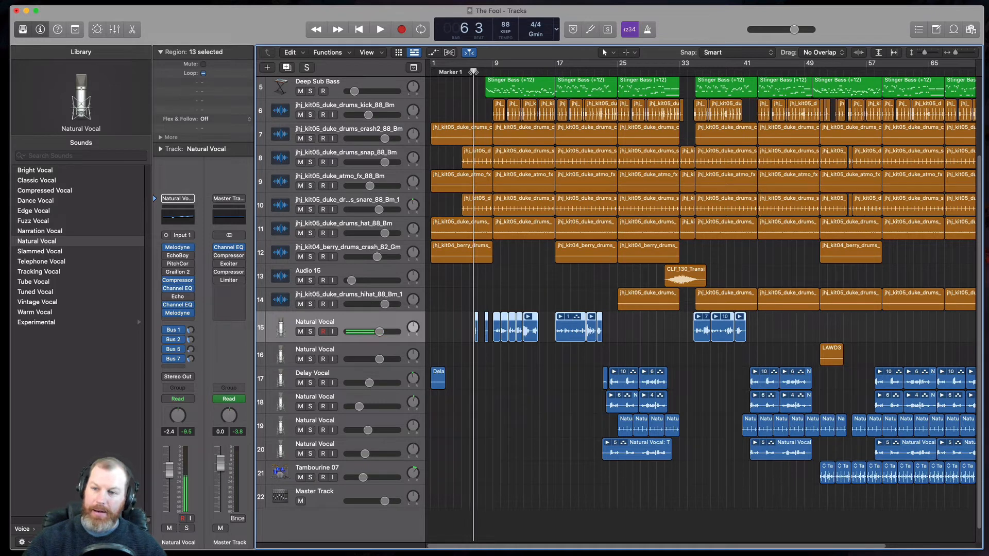
left_click(179, 249)
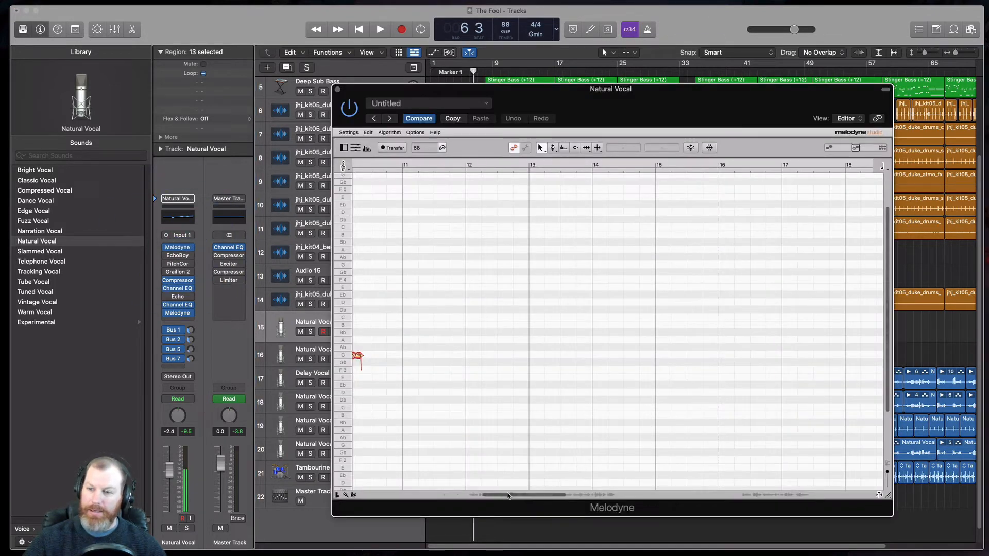
left_click_drag(507, 496, 442, 497)
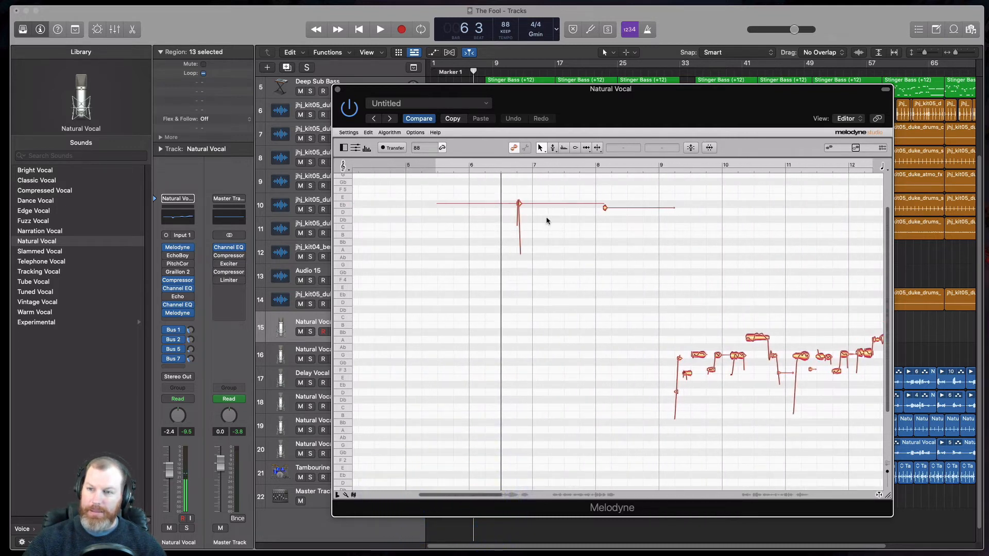
left_click_drag(490, 495, 502, 496)
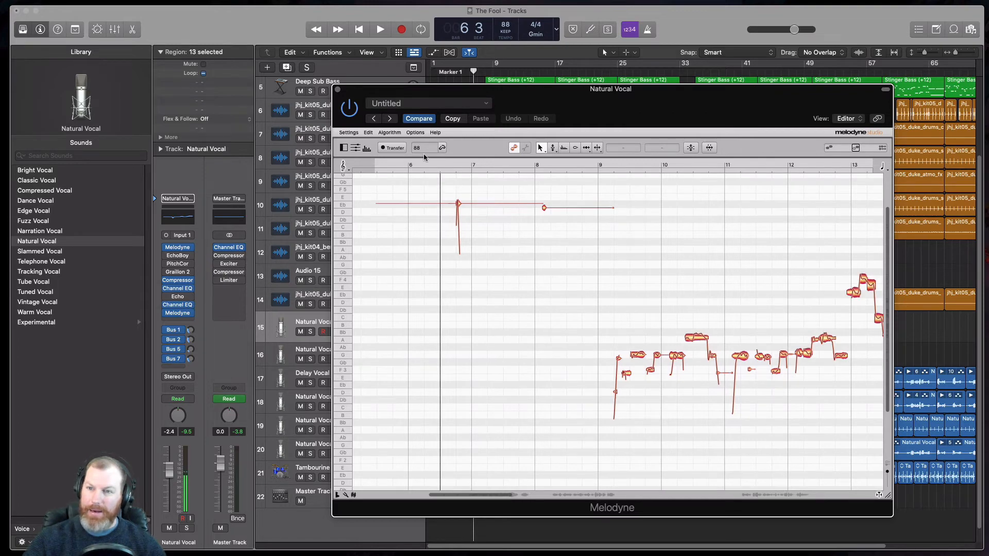
- Examine the choices for Melodyne's default detection algorithm without changing the setting
left_click(392, 135)
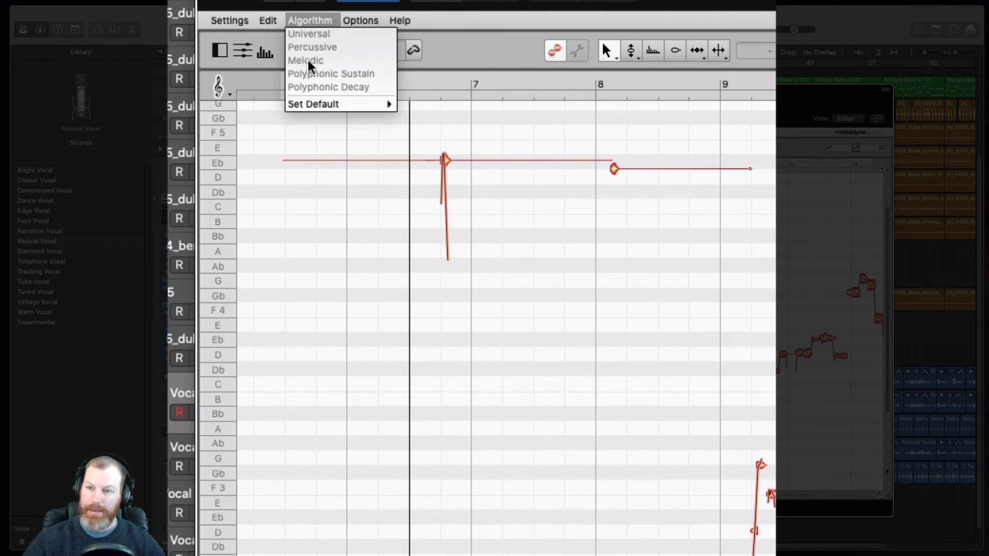
mouse_move(316, 103)
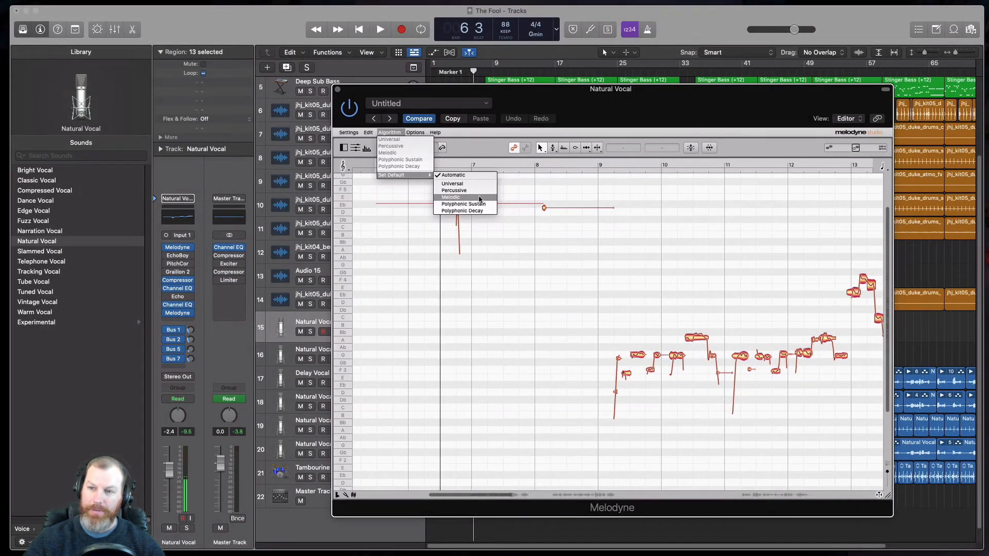
left_click(404, 267)
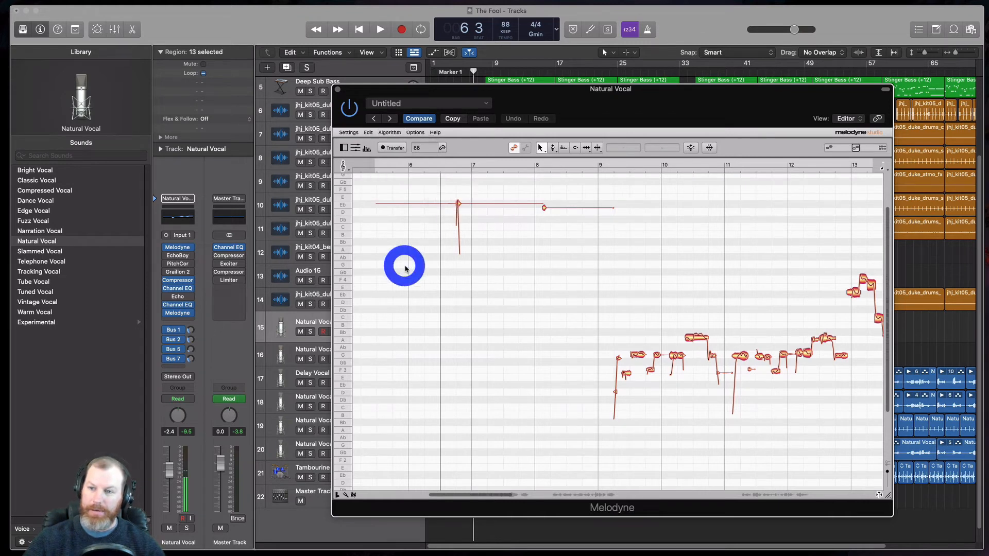
- Audition the opening vocal notes inside Melodyne, and examine the phrase starting in bar 9 at a larger scale
double_click(444, 245)
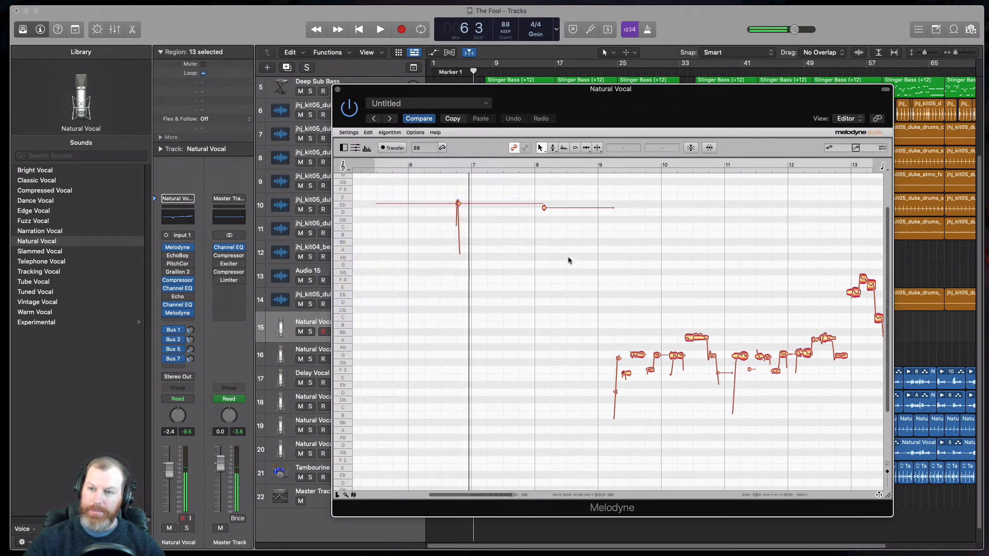
left_click(532, 237)
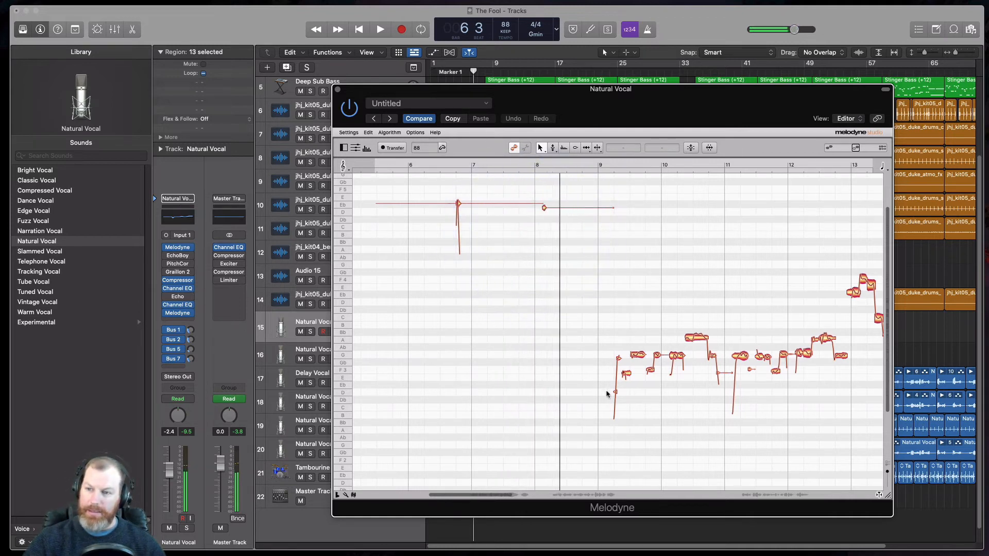
left_click_drag(437, 497, 497, 493)
left_click_drag(428, 93, 488, 93)
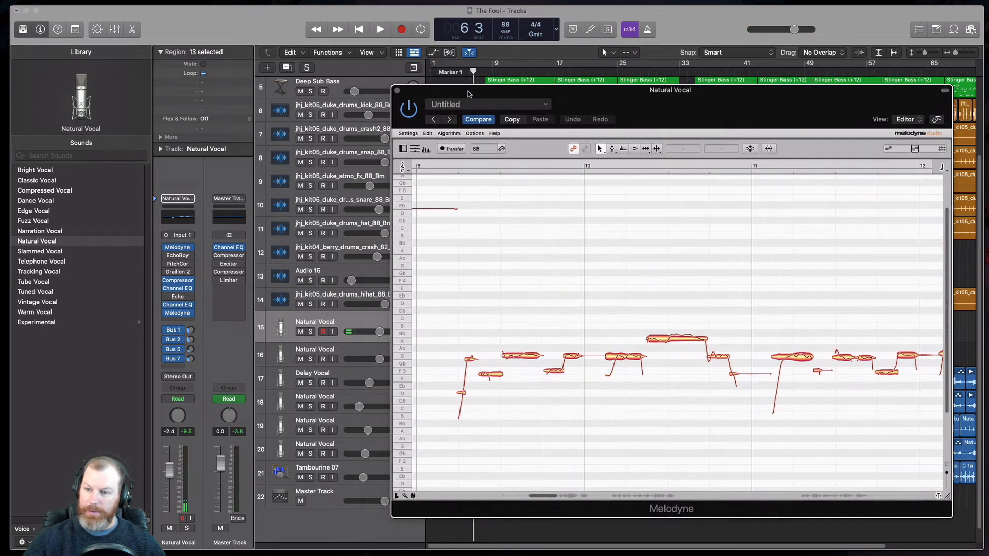
left_click_drag(547, 497, 542, 497)
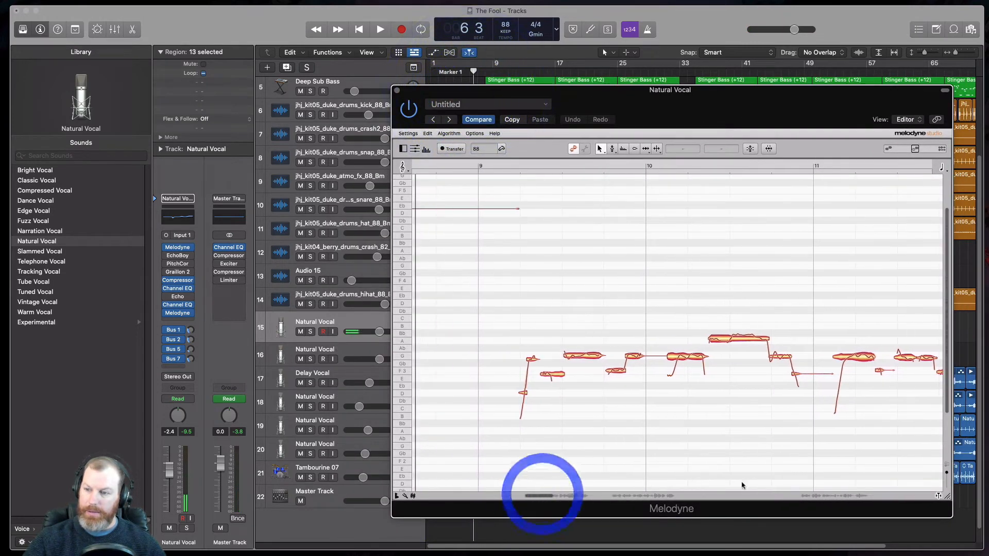
left_click_drag(948, 413, 952, 326)
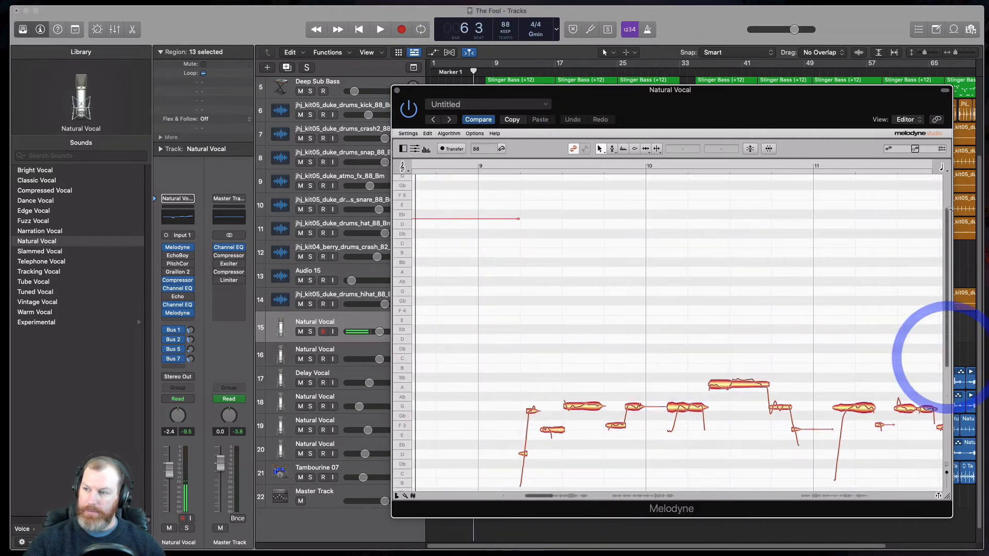
left_click_drag(947, 211, 946, 270)
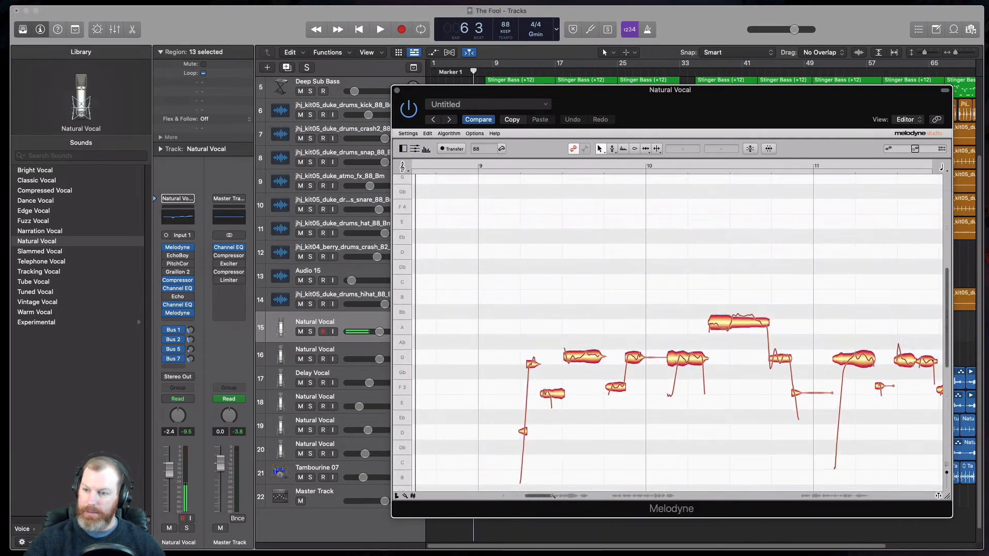
left_click_drag(547, 496, 535, 497)
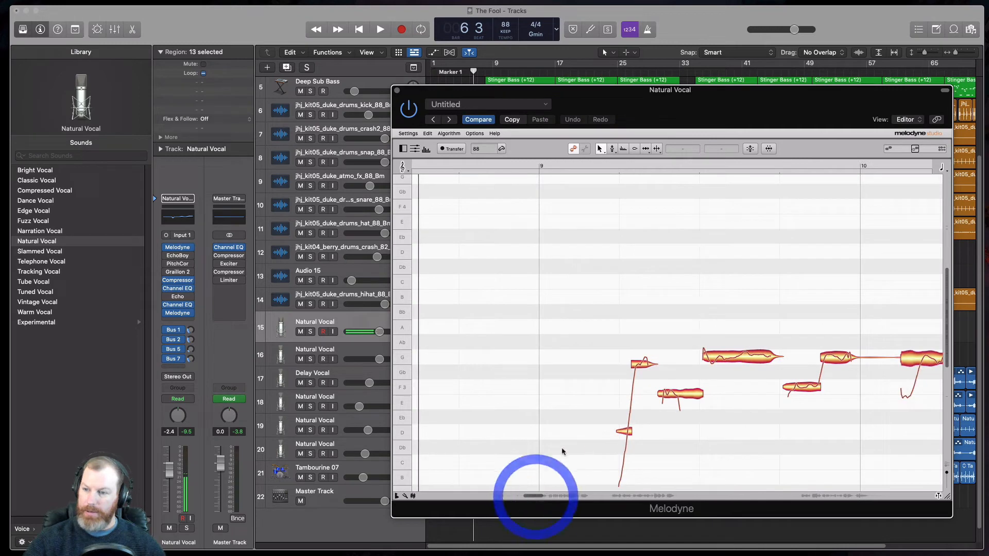
- Choose the Pitch Tool and audition the vocal phrase in bar 9
scroll(572, 447, "down", 5)
scroll(734, 389, "up", 3)
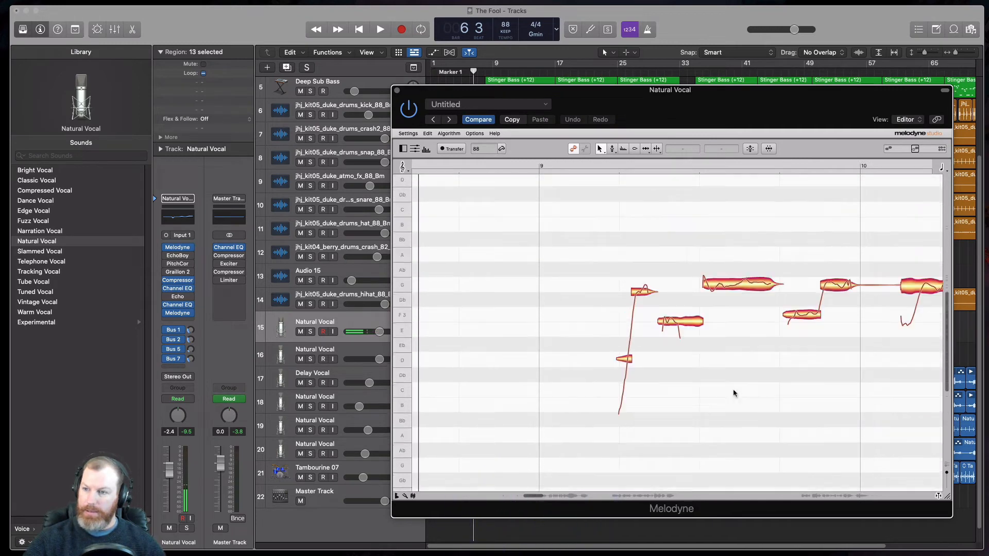
right_click(733, 390)
left_click(742, 389)
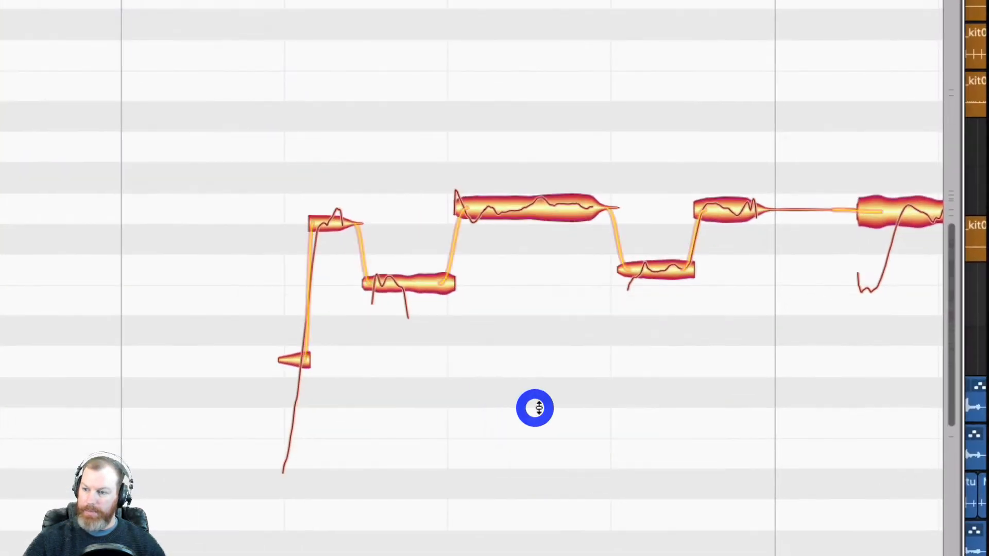
right_click(459, 393)
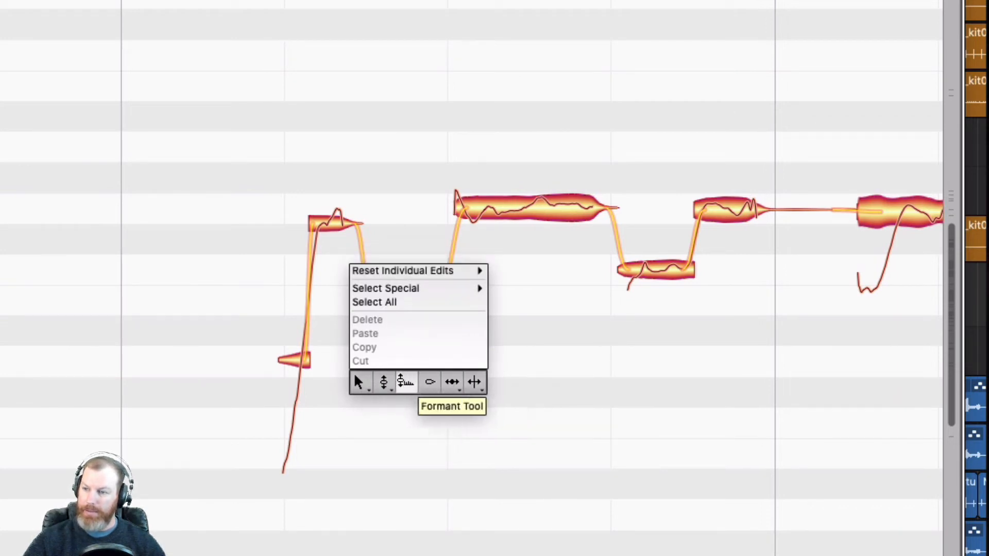
left_click(384, 382)
double_click(228, 301)
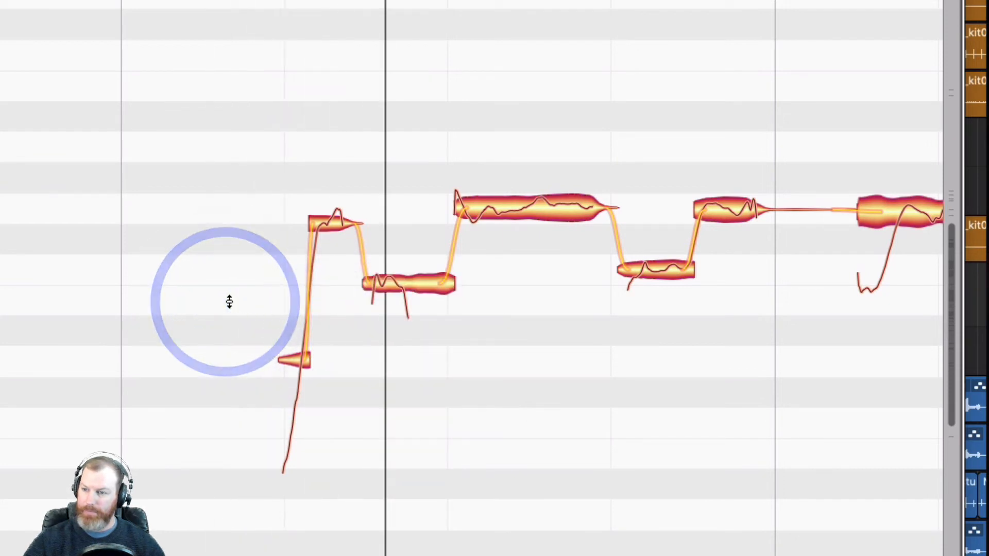
- Split the short rising note near the start of the bar 9 phrase in two with the Note Separation Tool
right_click(229, 298)
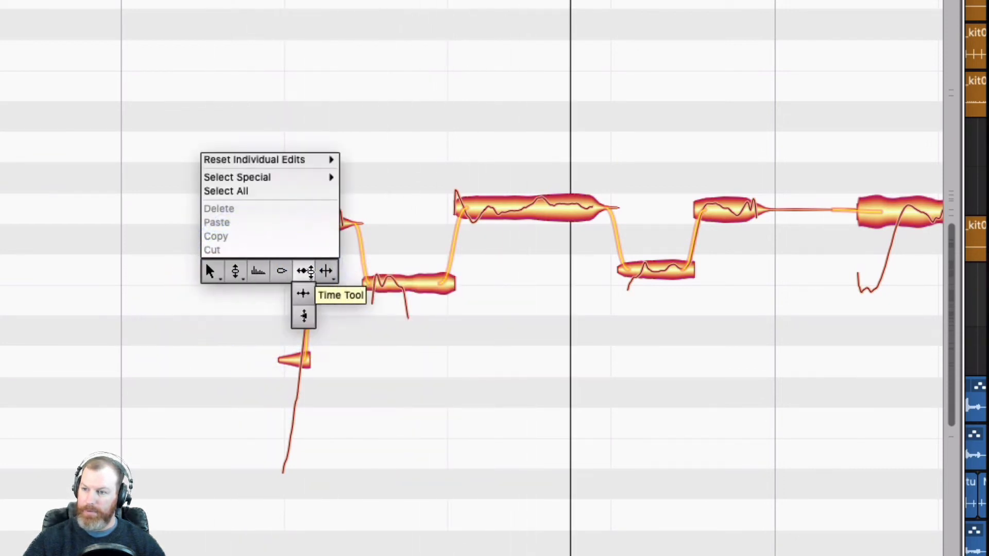
left_click(323, 271)
double_click(329, 224)
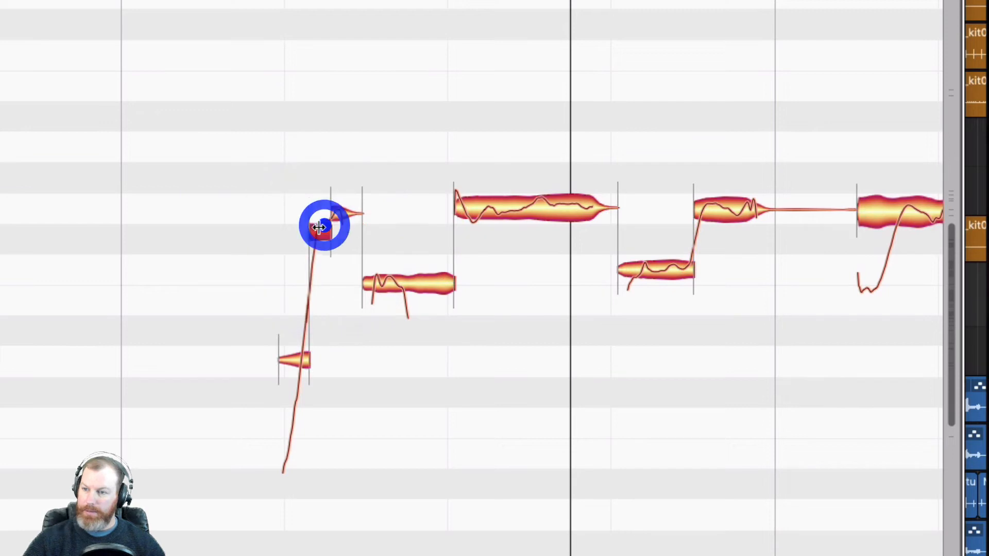
- Audition the split notes and snap the second piece to G with the Pitch Tool
right_click(209, 256)
left_click(117, 256)
double_click(253, 256)
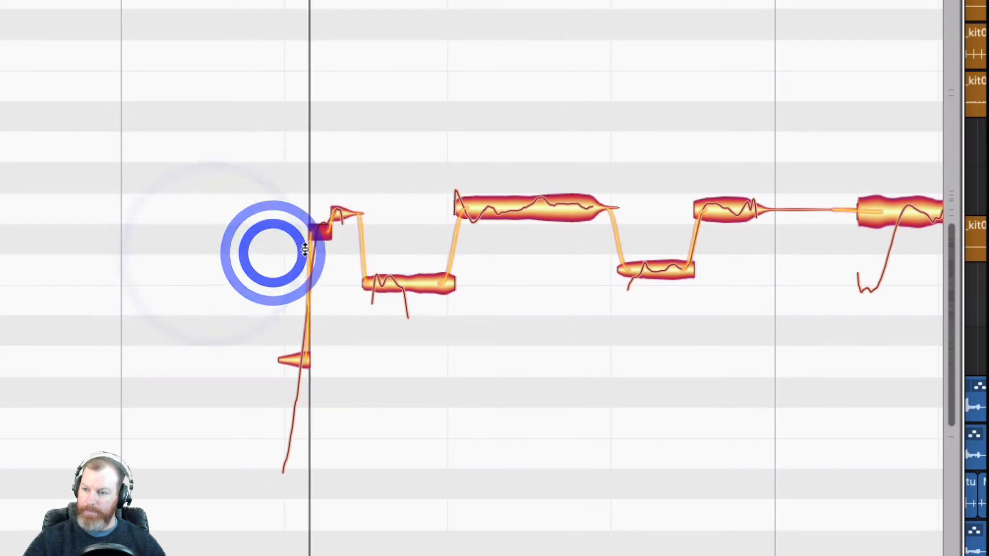
key("space")
double_click(337, 212)
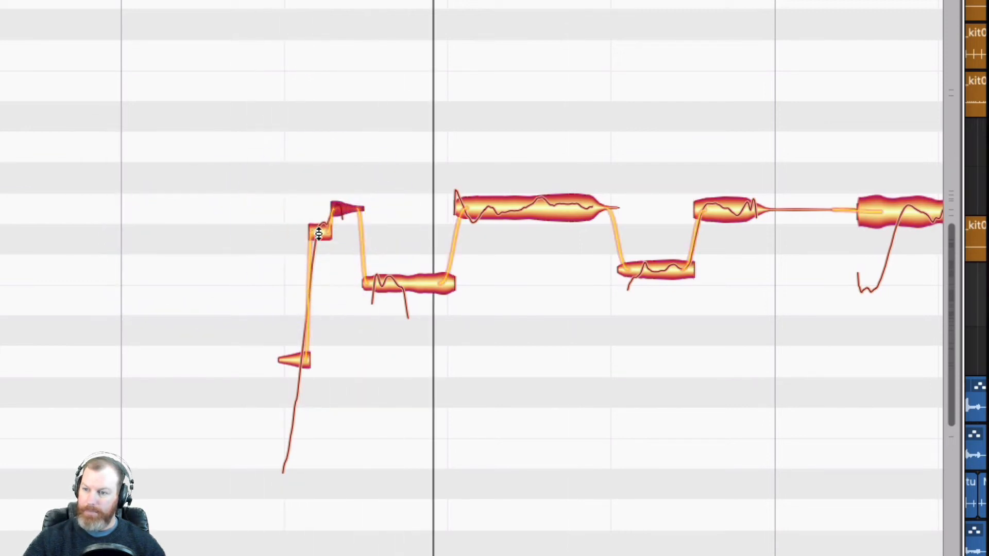
- Audition the start of the bar 9 phrase with its corrected note, moving Melodyne clear of the track list
double_click(256, 238)
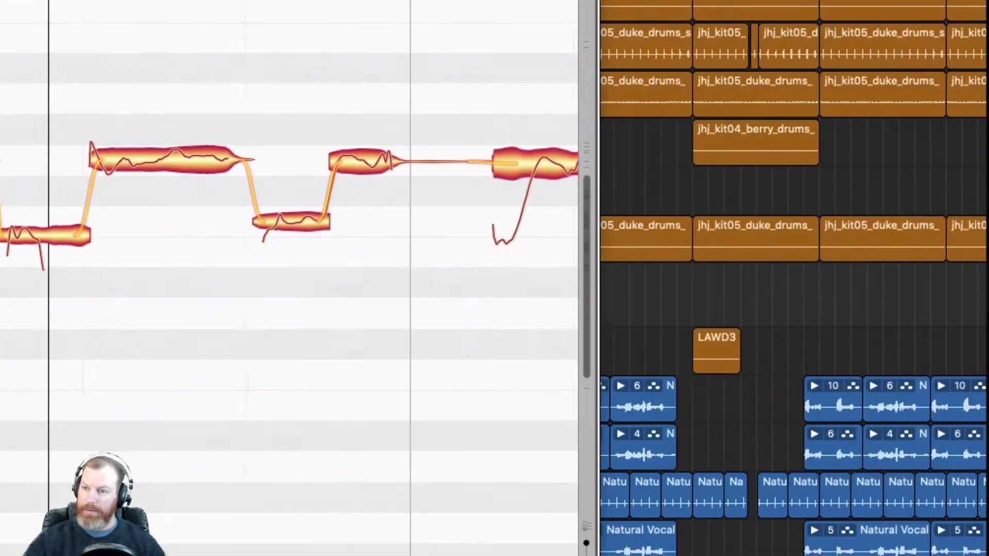
left_click(501, 82)
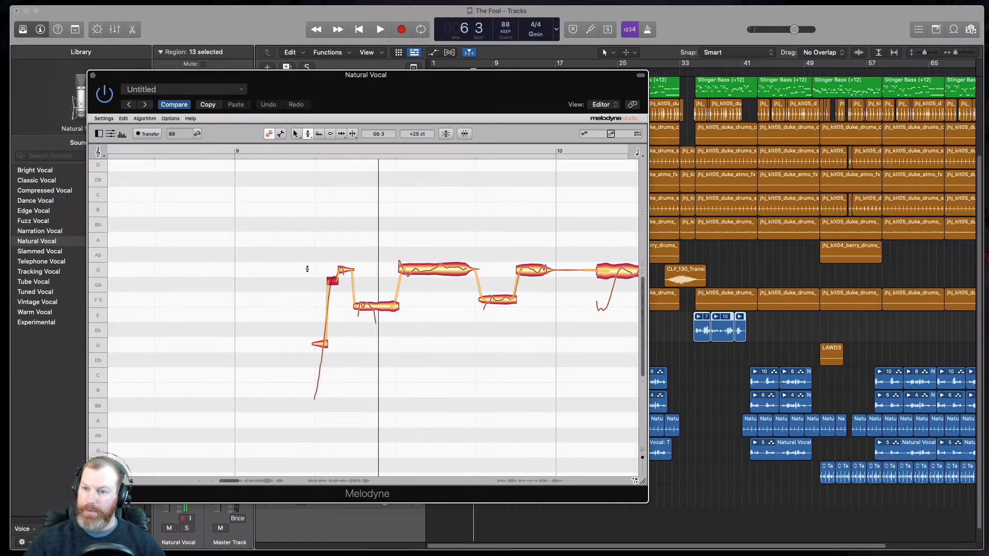
double_click(309, 265)
key("space")
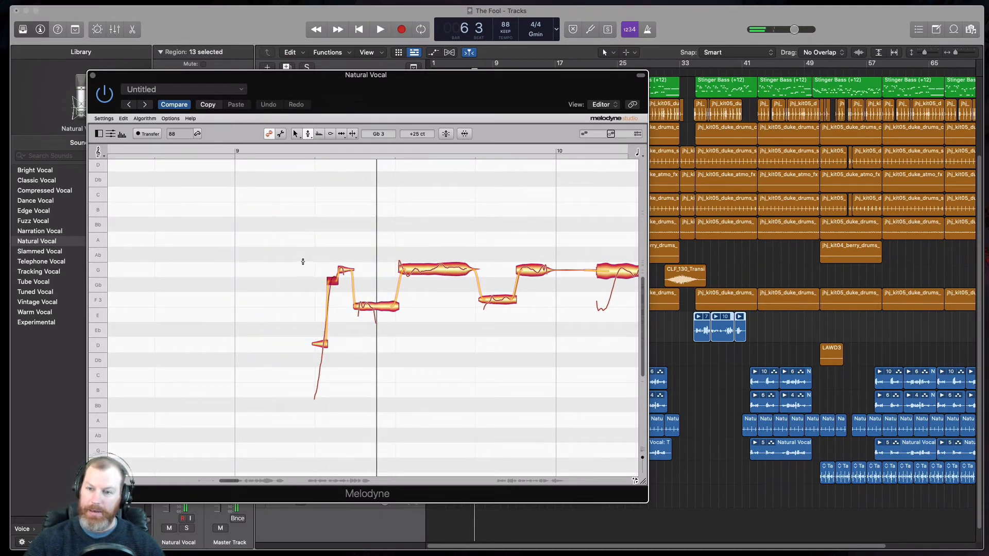
double_click(303, 261)
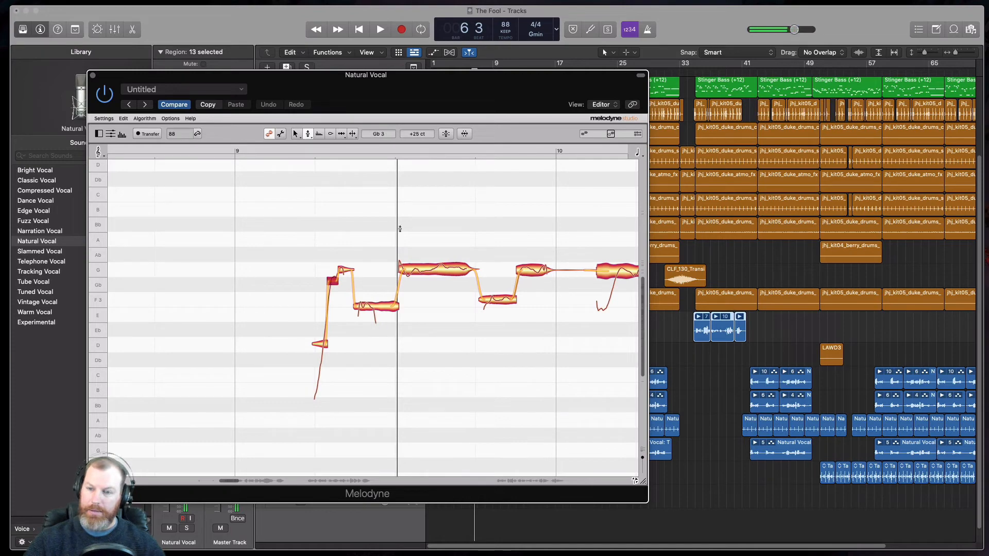
- Set the song playhead to bar 9 and play the phrase in the full mix with Melodyne reopened
mouse_move(430, 83)
left_mouse_down()
mouse_move(631, 145)
mouse_move(784, 117)
mouse_move(439, 81)
left_mouse_up()
left_click(101, 74)
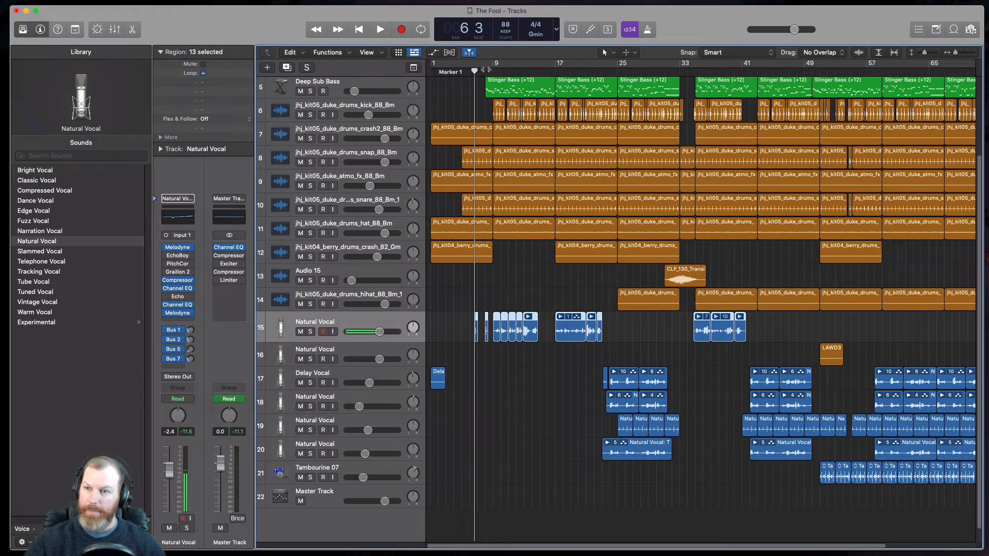
left_click_drag(477, 71, 494, 71)
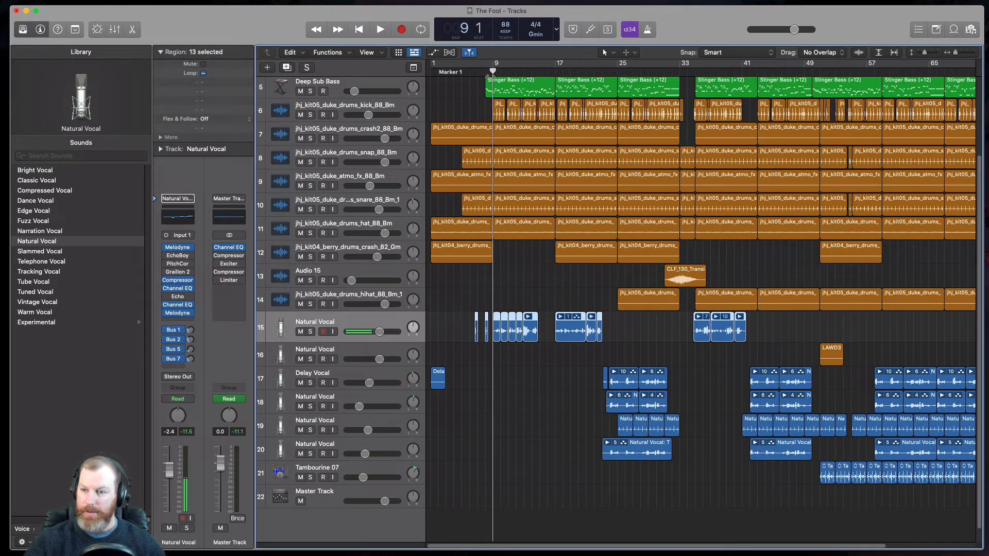
key("space")
left_click(179, 249)
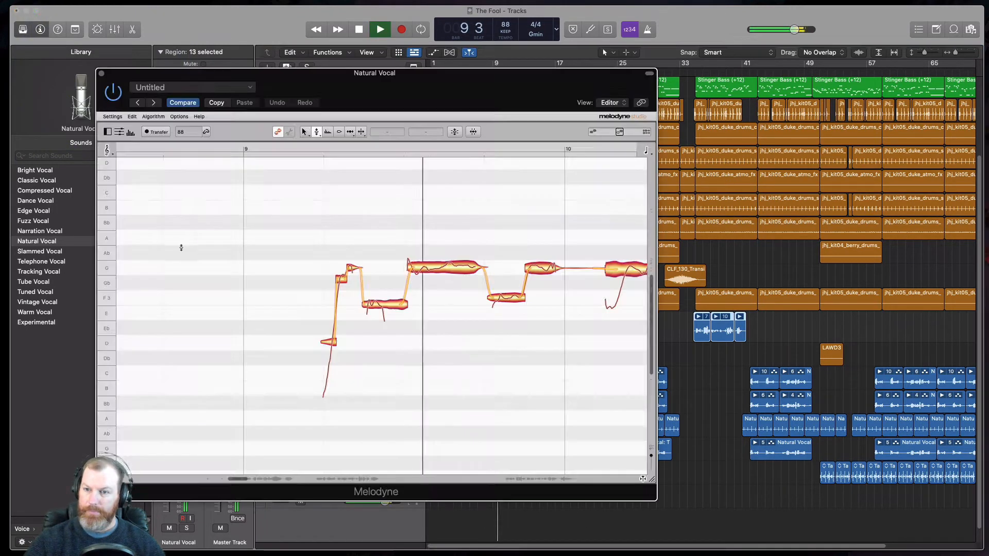
key("space")
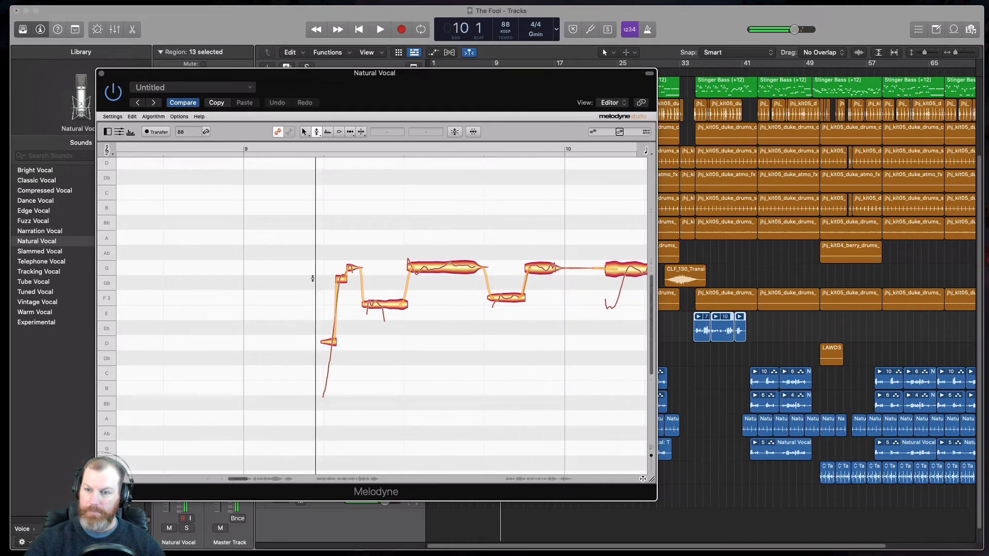
- Split the low note between F 3 and E in bar 9 where its pitch curve drops
right_click(312, 278)
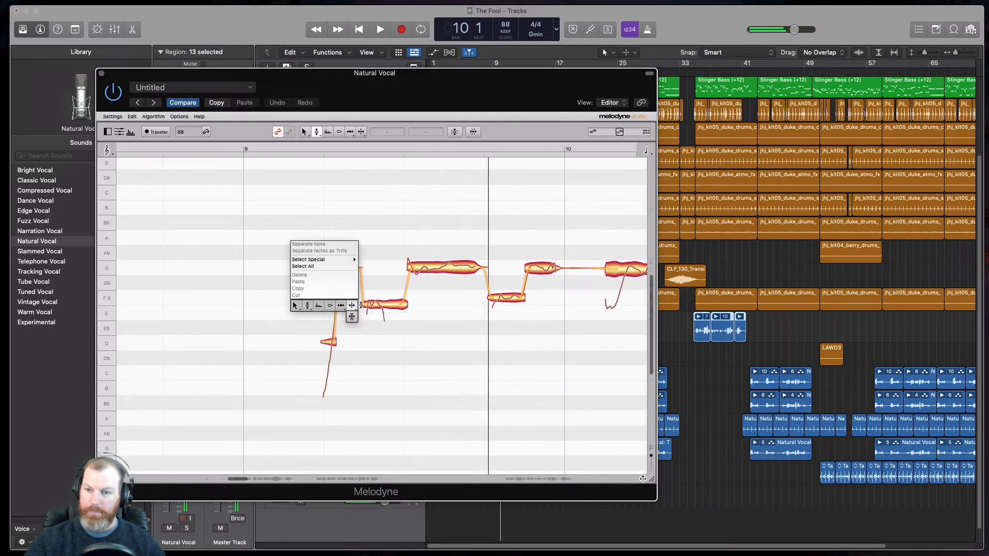
left_click(352, 311)
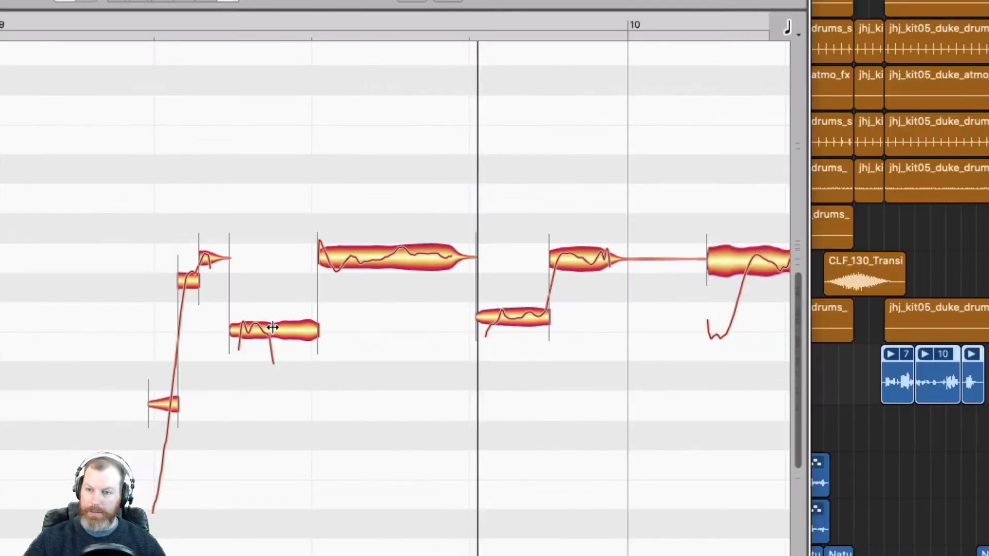
right_click(383, 304)
left_click(382, 305)
double_click(271, 333)
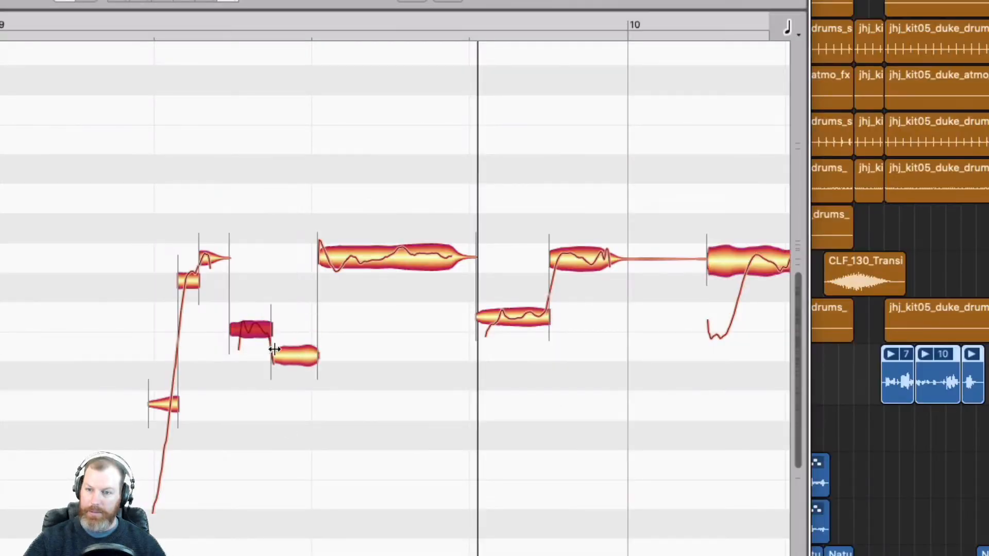
- Snap the first part of the split low note to F 3, and select the F 3 note just before bar 10
right_click(176, 376)
left_click(210, 487)
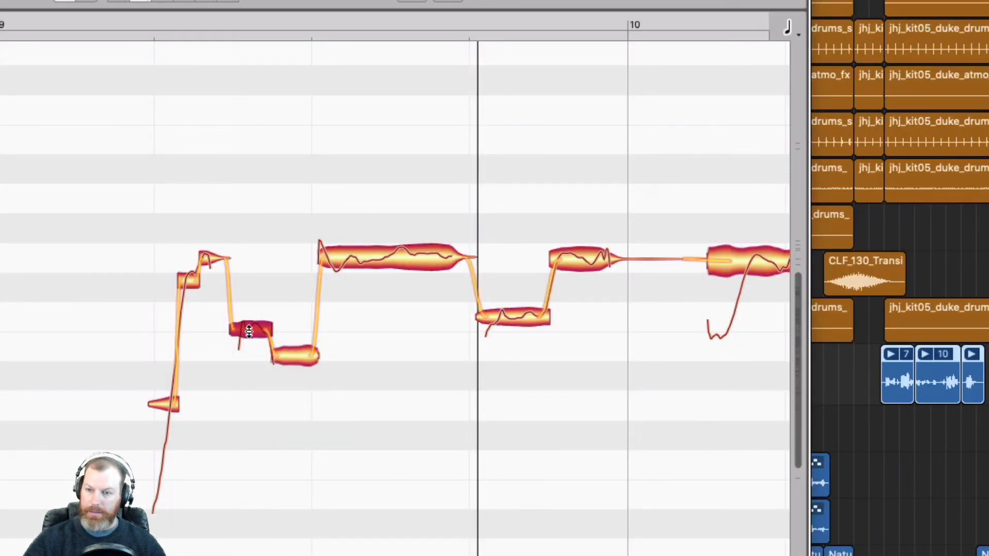
right_click(263, 328)
left_click(299, 458)
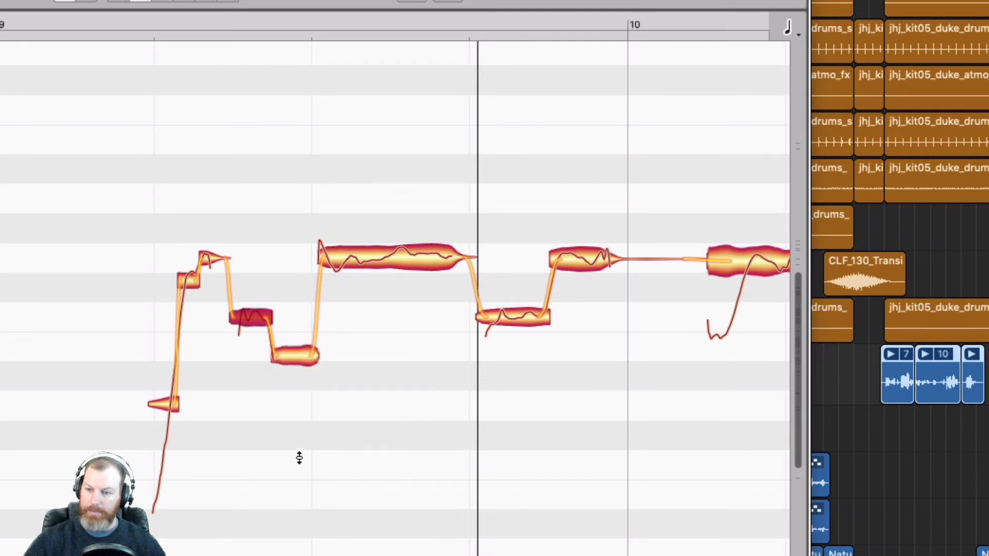
right_click(353, 375)
left_click(436, 401)
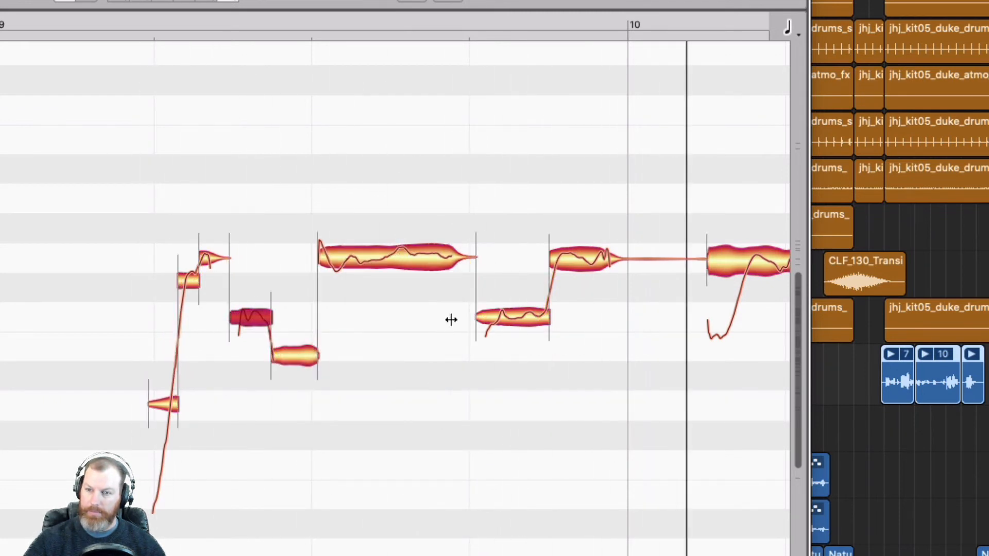
right_click(296, 300)
left_click(330, 413)
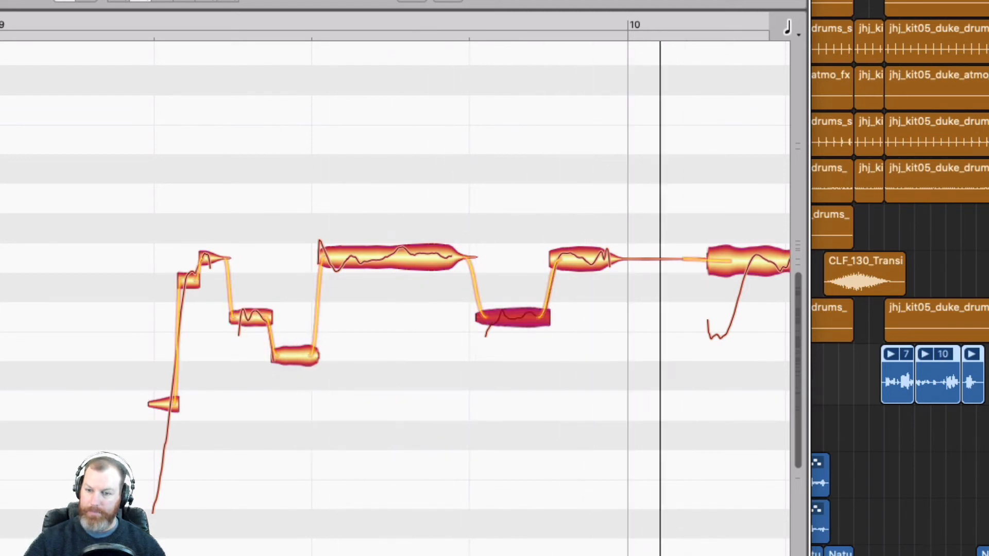
- Split the long high note in bar 10 into separate segments wherever its pitch curve changes
right_click(311, 325)
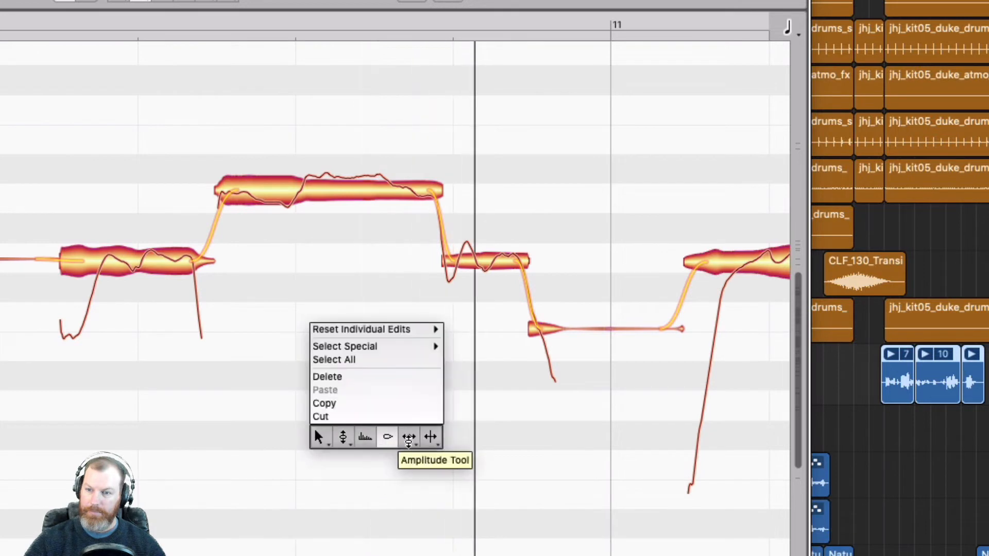
left_click(409, 439)
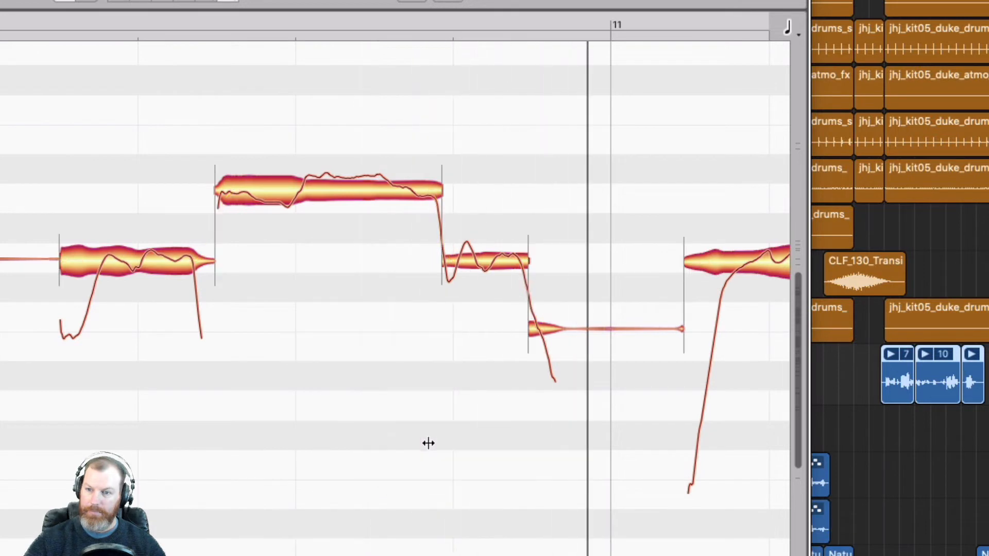
double_click(303, 187)
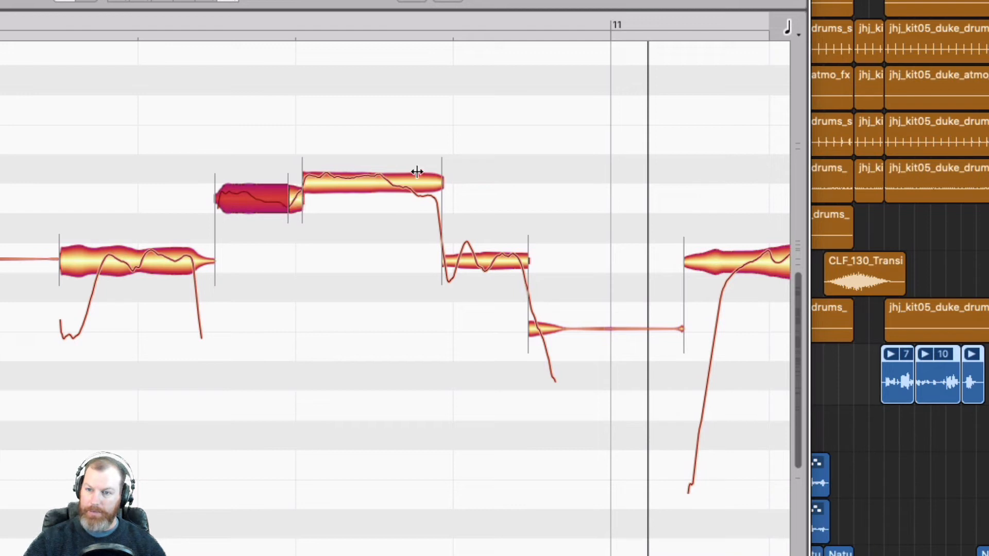
double_click(388, 181)
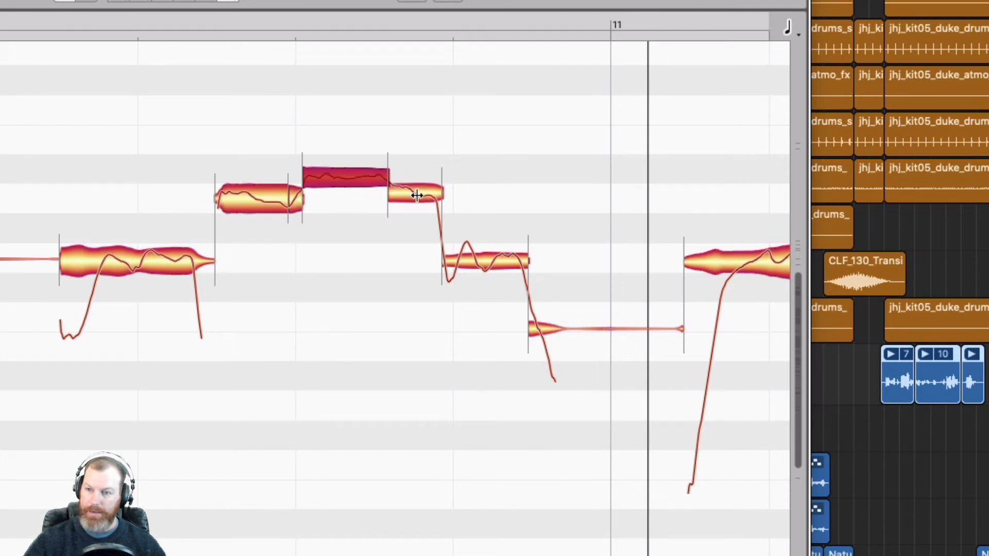
double_click(418, 196)
- Audition the split bar 10 note, and divide its opening segment in half with the Note Separation Tool
right_click(344, 272)
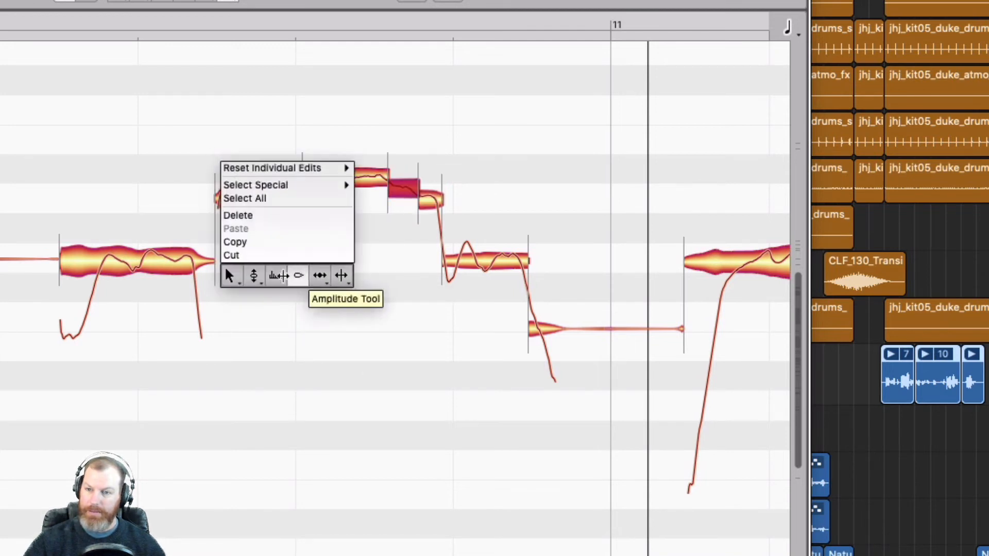
left_click(254, 273)
key("space")
right_click(320, 376)
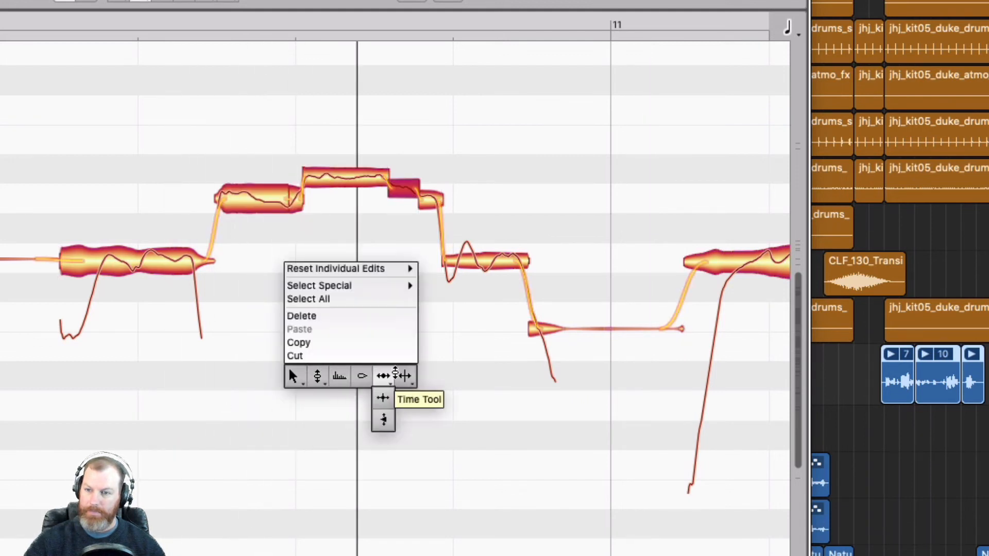
left_click(381, 376)
left_click(254, 199)
double_click(258, 198)
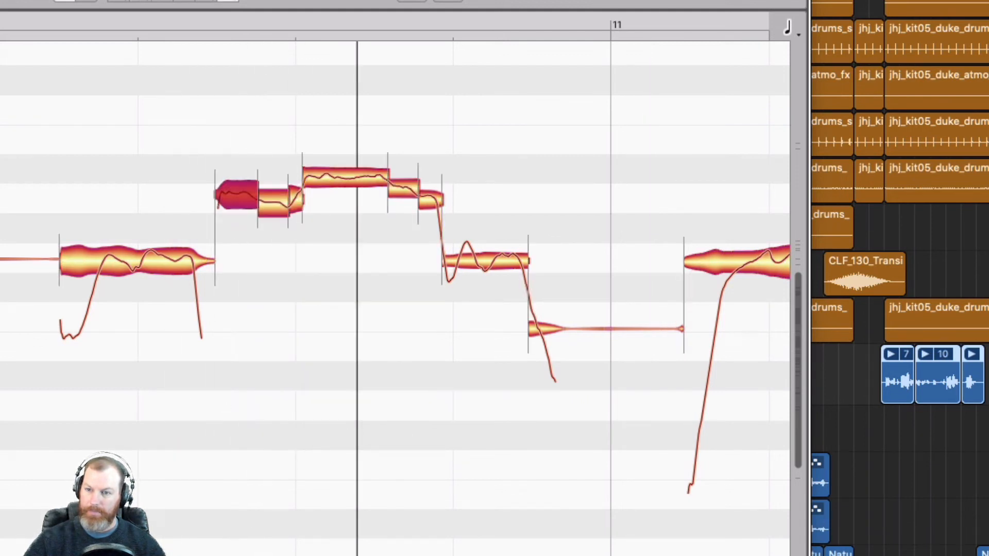
key("space")
- Snap the bar 10 note's opening and closing segments to A, its middle segment to Bb, and the low note leading into bar 11 to F
right_click(305, 435)
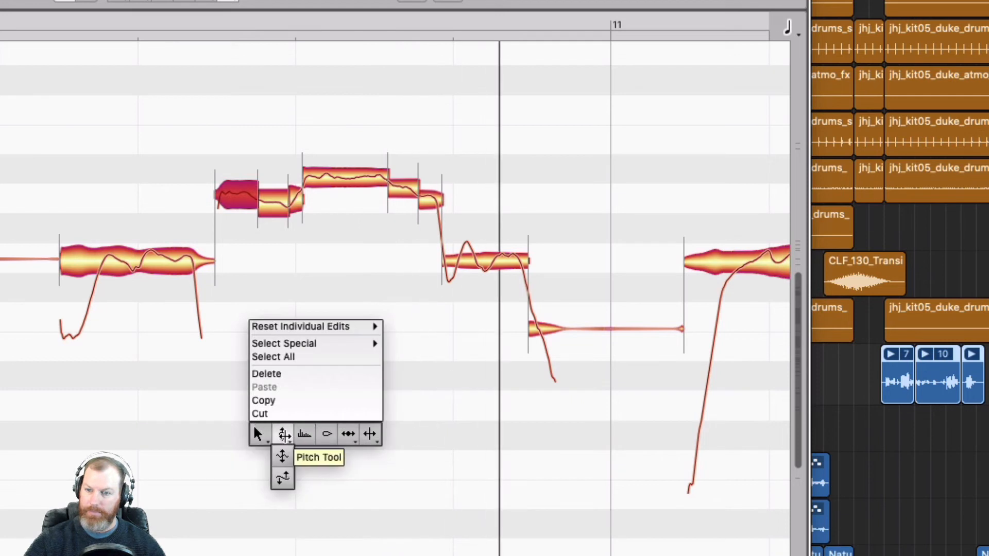
left_click(283, 436)
double_click(277, 213)
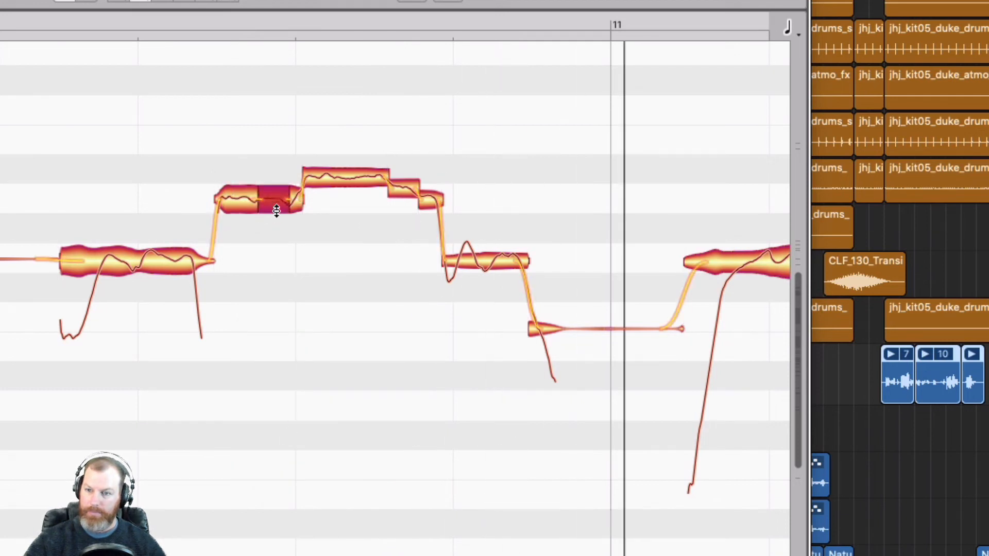
double_click(347, 176)
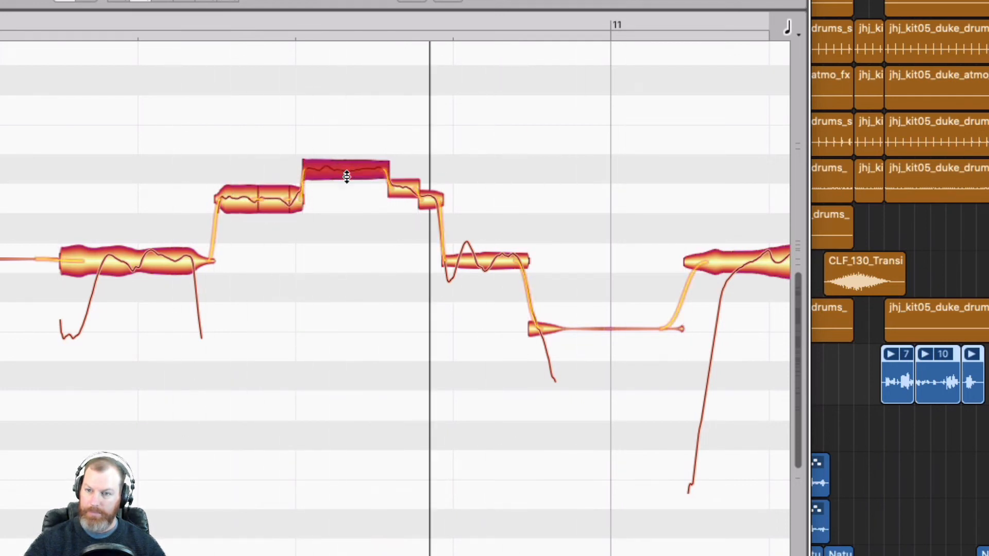
left_click(405, 193)
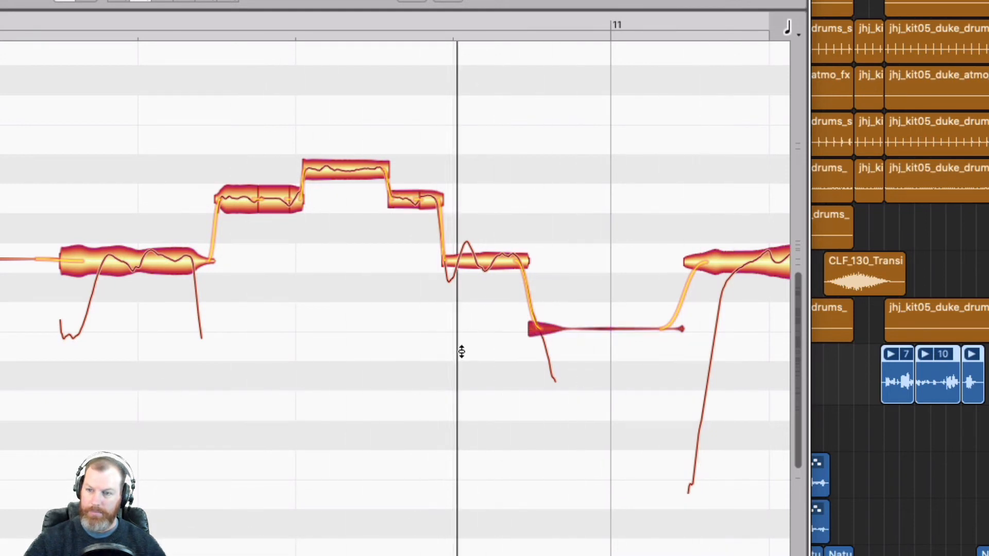
double_click(537, 330)
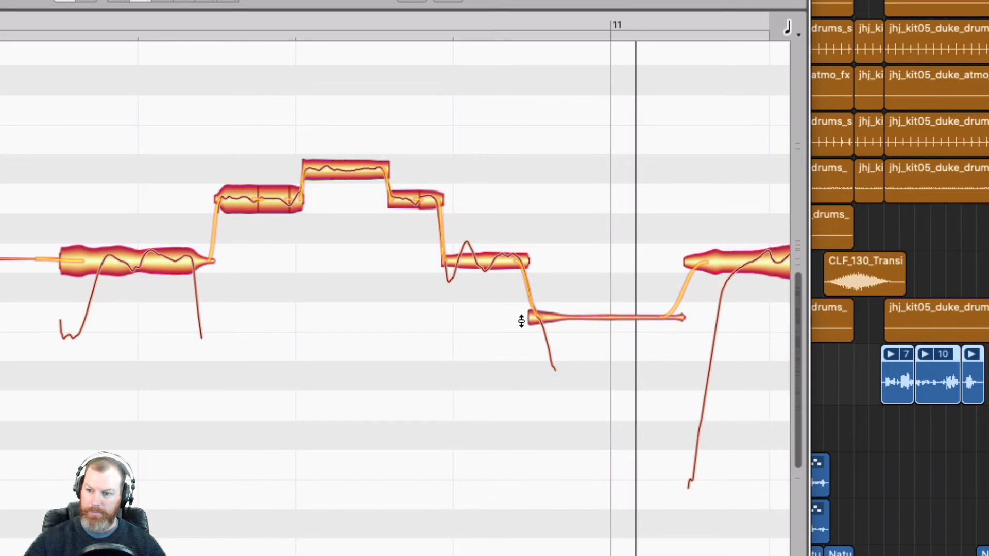
- Snap the short low note in bar 11 to F, and split the note following it into three segments with the Note Separation Tool
left_click(522, 321)
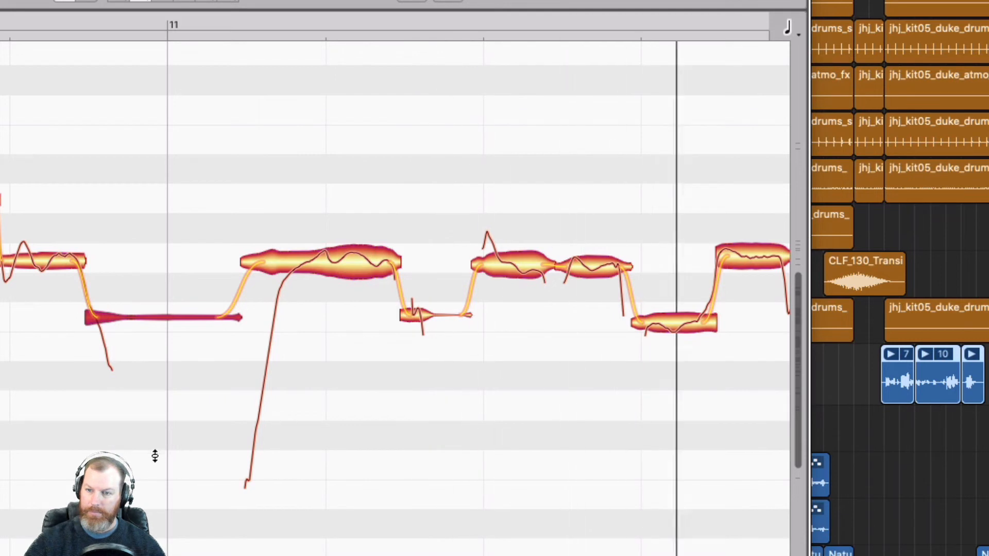
double_click(417, 316)
right_click(430, 447)
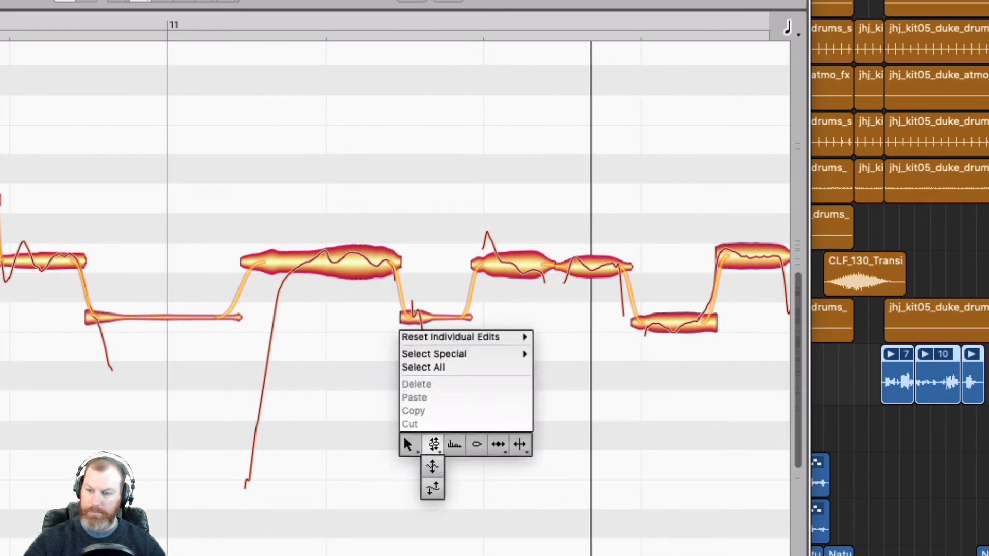
left_click(519, 444)
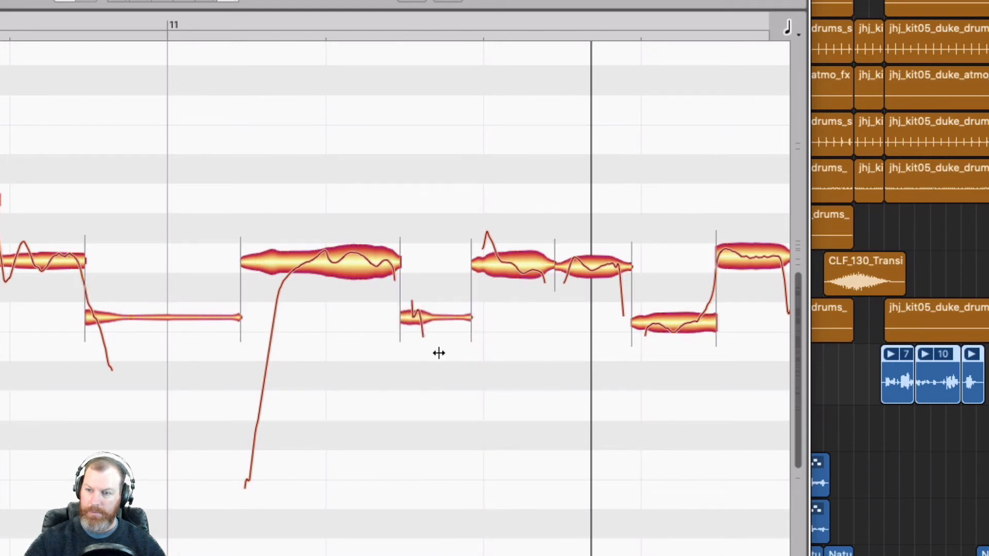
left_click(518, 272)
- Snap the three segments of the split bar 11 note to G, and fine-adjust the short low note before them to F
right_click(455, 474)
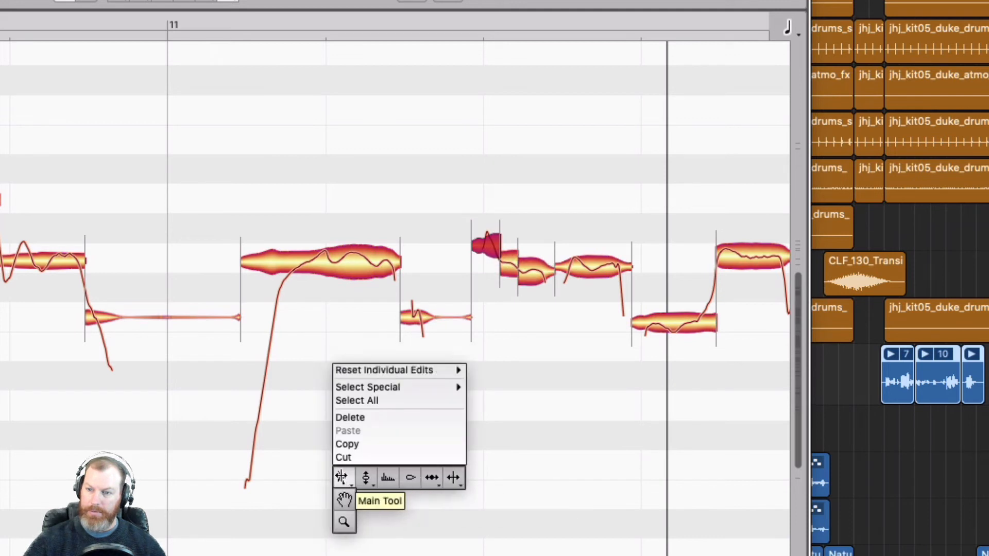
left_click(367, 474)
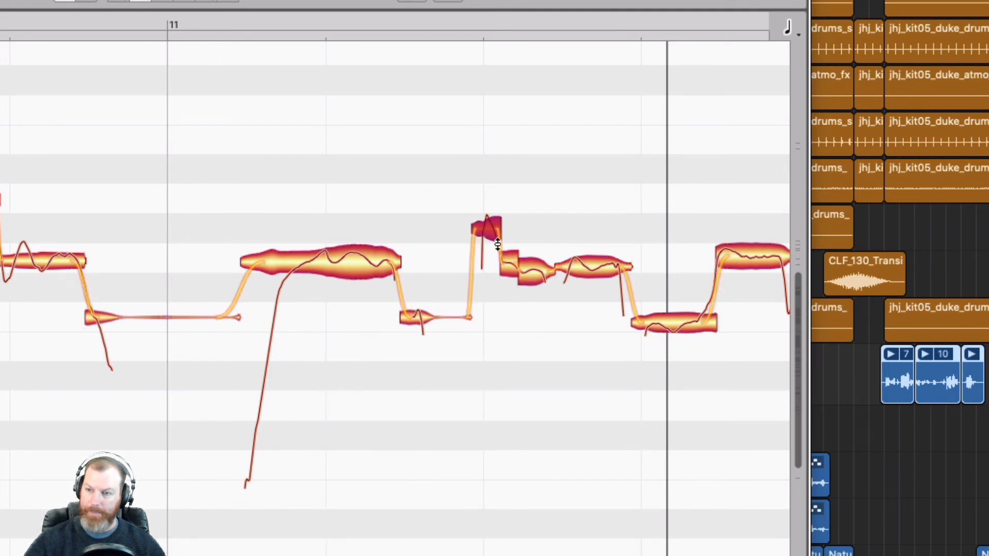
left_click_drag(498, 243, 492, 256)
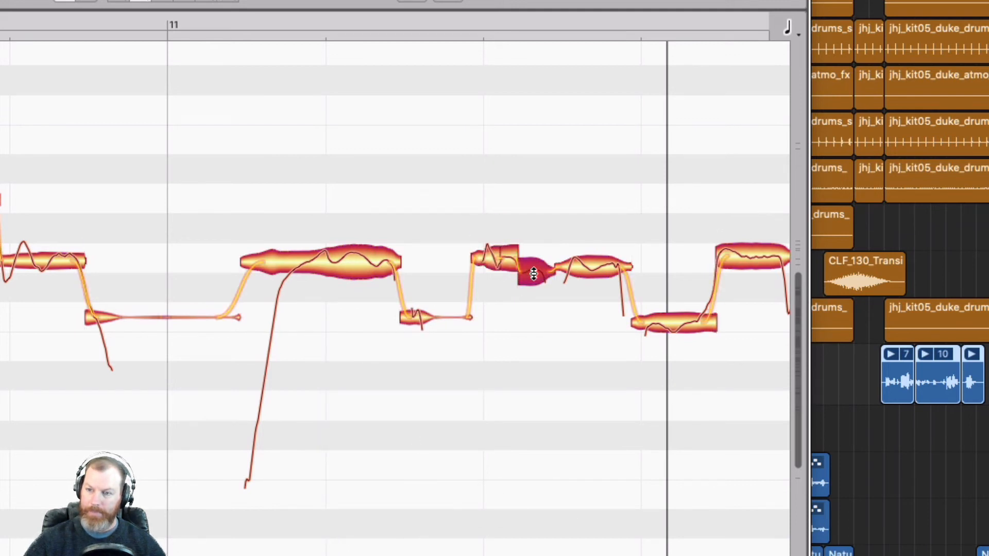
key("space")
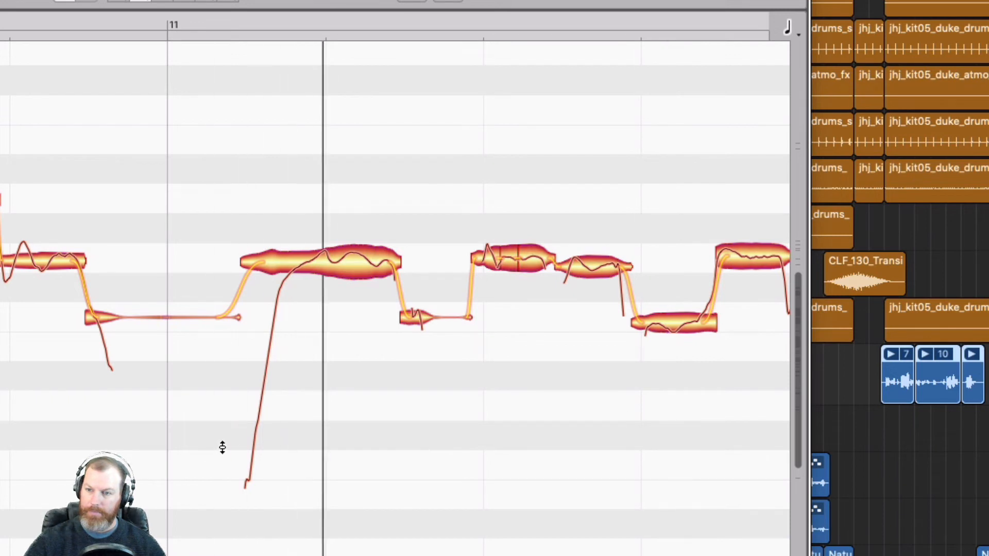
mouse_move(416, 319)
left_mouse_down()
mouse_move(415, 344)
mouse_move(415, 317)
left_mouse_up()
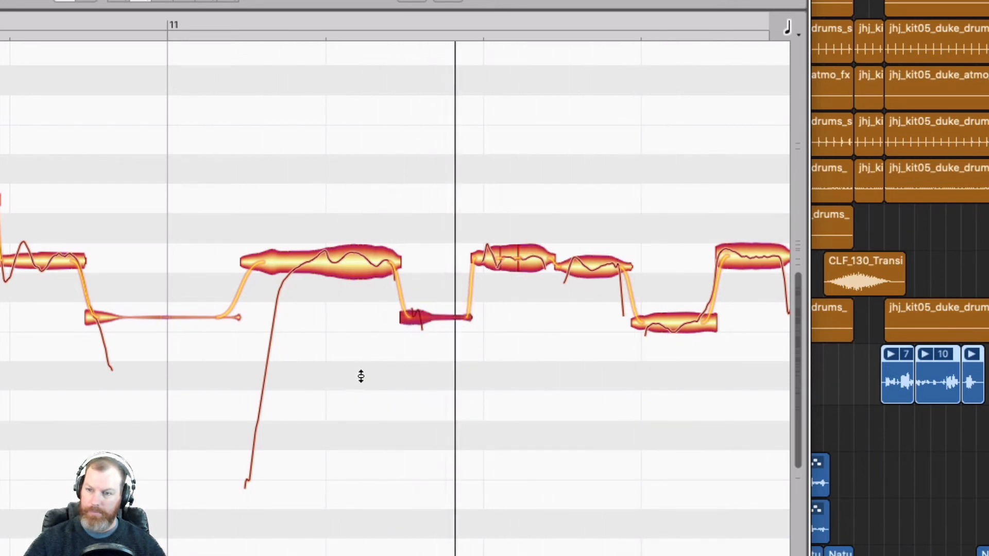
- Snap the low note late in bar 11 to F, and work on its pitch curve with the pitch modulation and drift tools
double_click(691, 329)
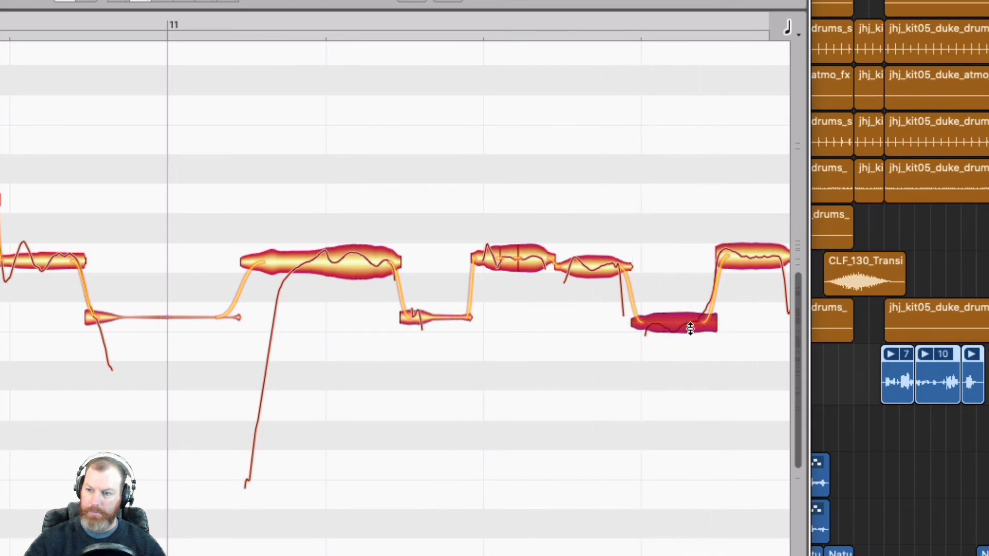
left_click(588, 408)
right_click(675, 381)
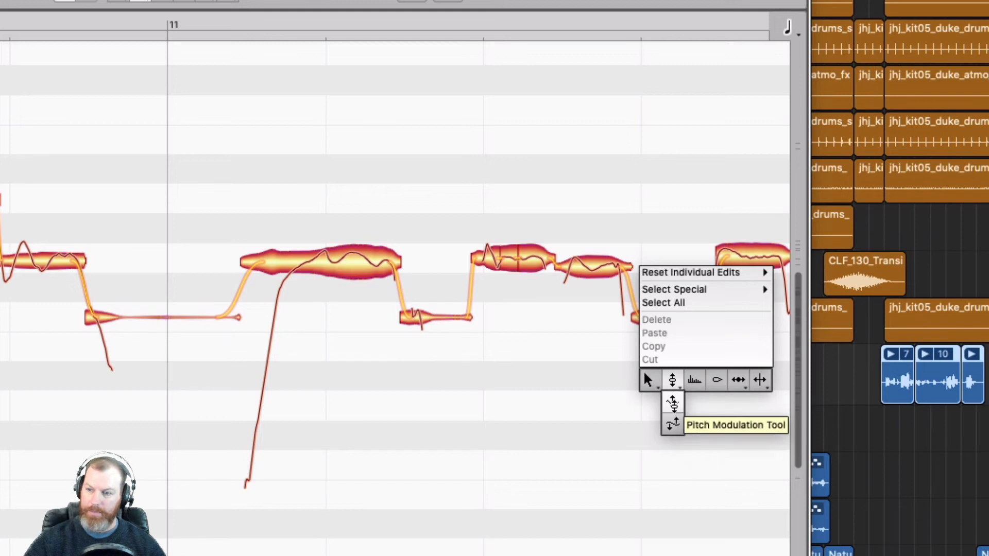
left_click(673, 426)
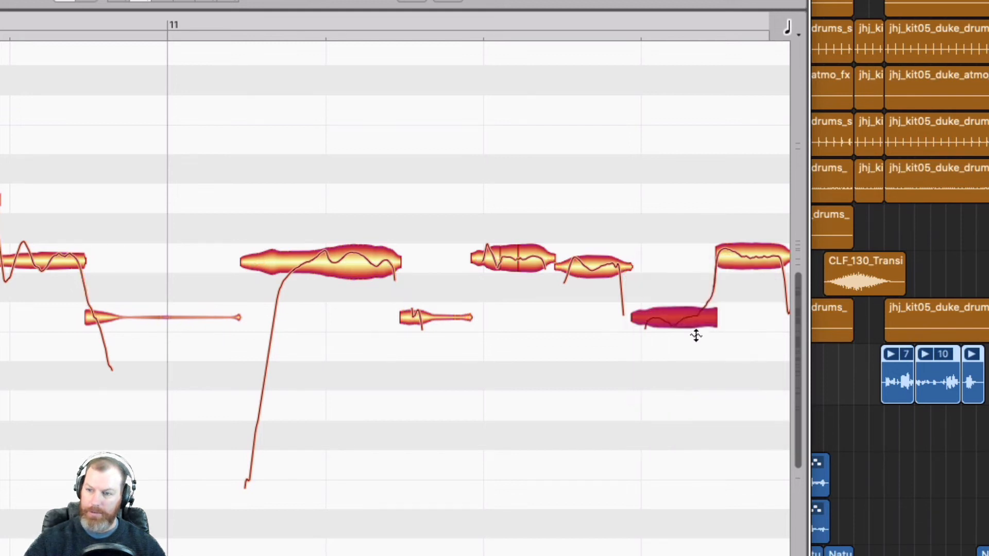
right_click(610, 369)
left_click(610, 395)
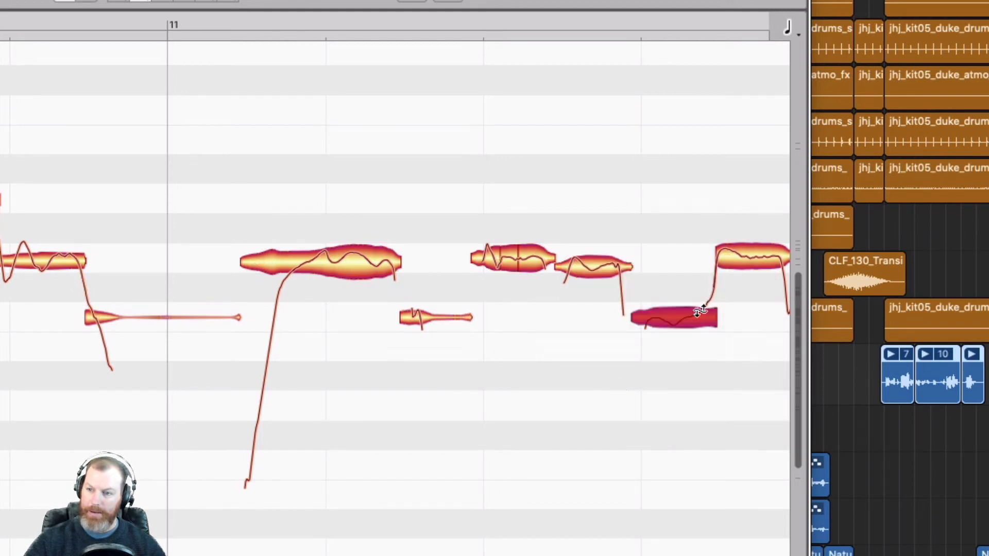
key("space")
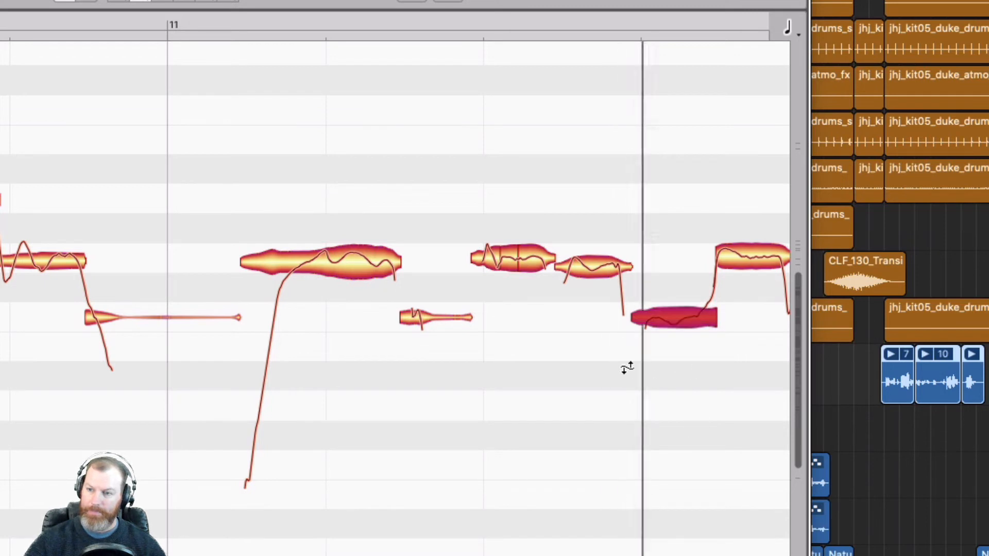
- With the Pitch Tool, snap the notes on either side of the late bar 11 low note to G
right_click(446, 381)
left_click(445, 361)
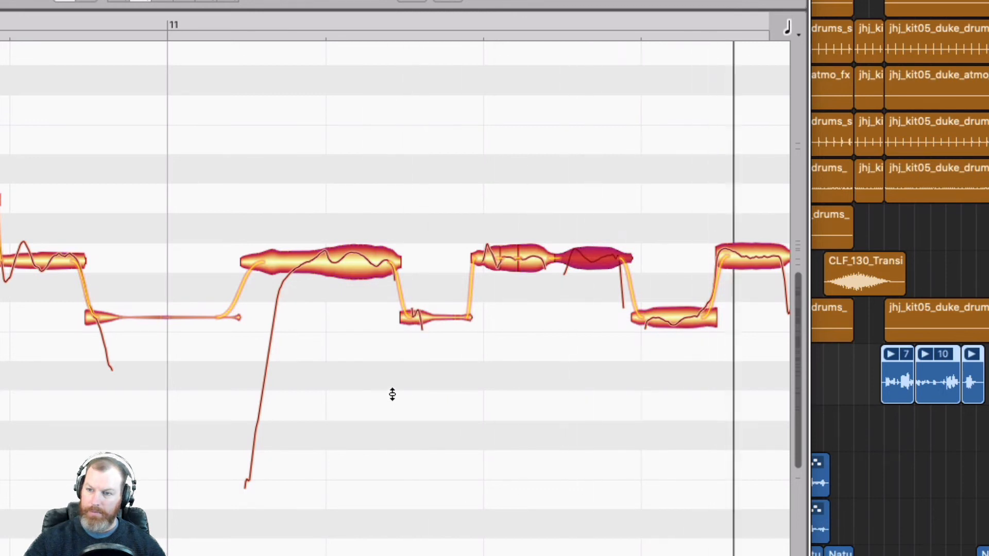
scroll(290, 254, "right", 5)
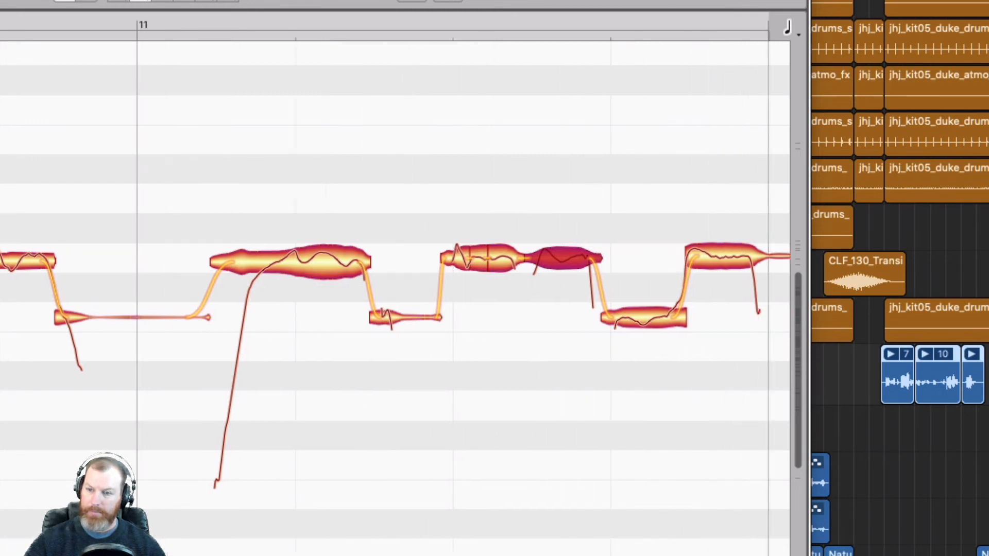
double_click(289, 254)
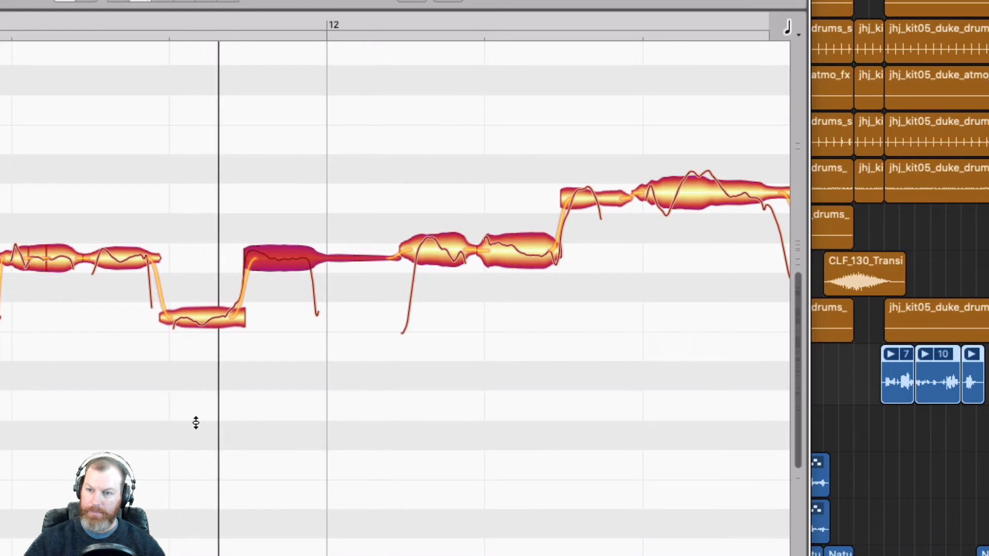
left_click(446, 450)
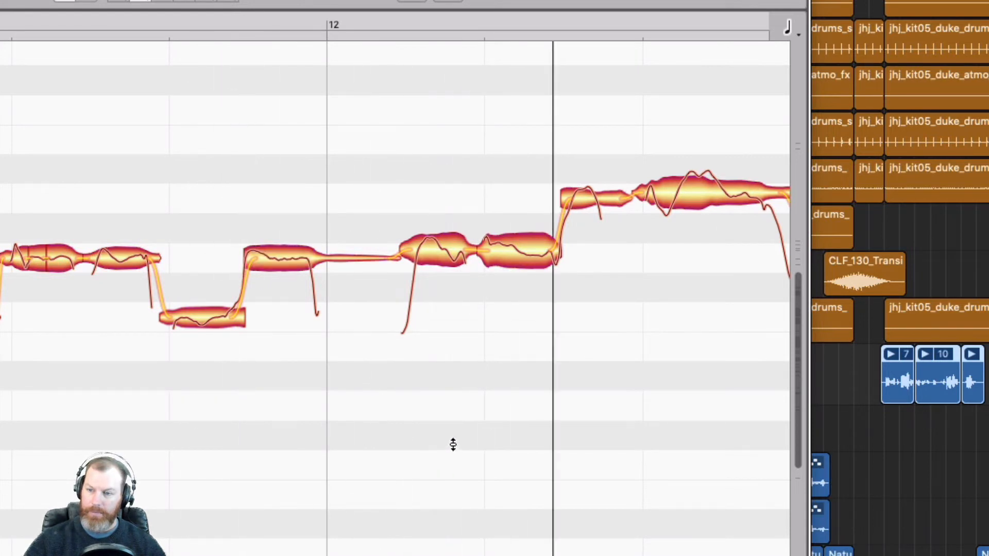
- Split the first note that starts within bar 12 into three segments with the Note Separation Tool
right_click(453, 441)
left_click(534, 444)
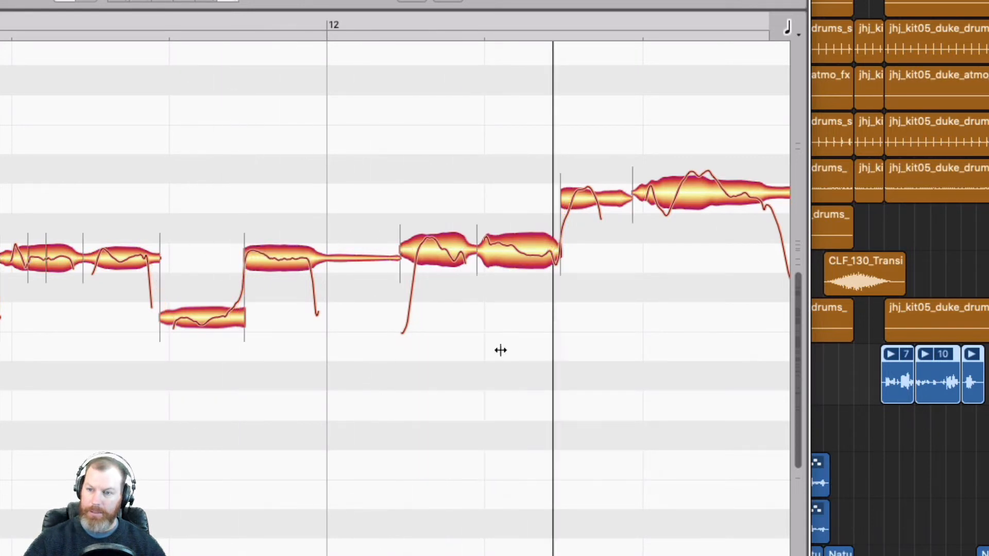
double_click(440, 248)
- Snap the first two segments of the split bar 12 note to G 3 at 0 ct with the Pitch Tool
right_click(472, 440)
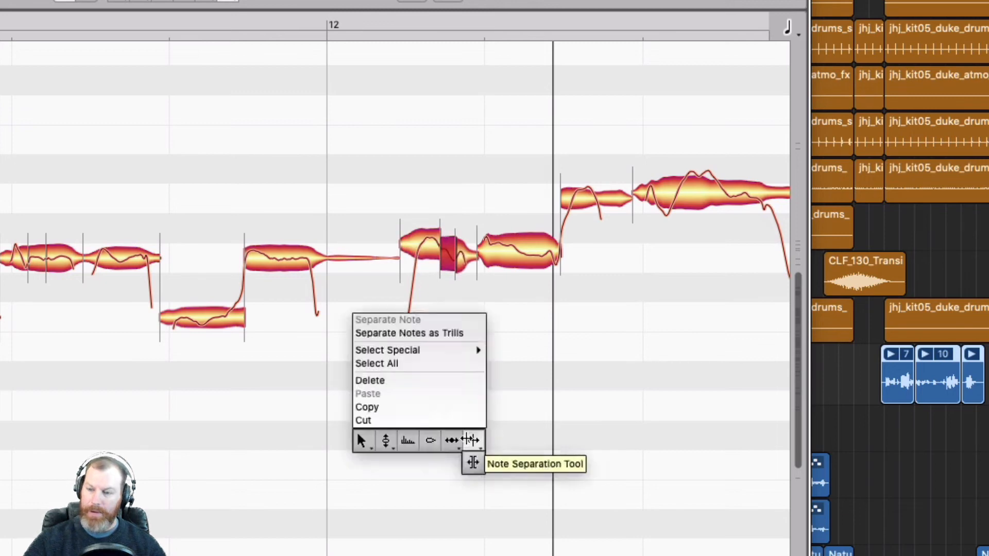
left_click(386, 441)
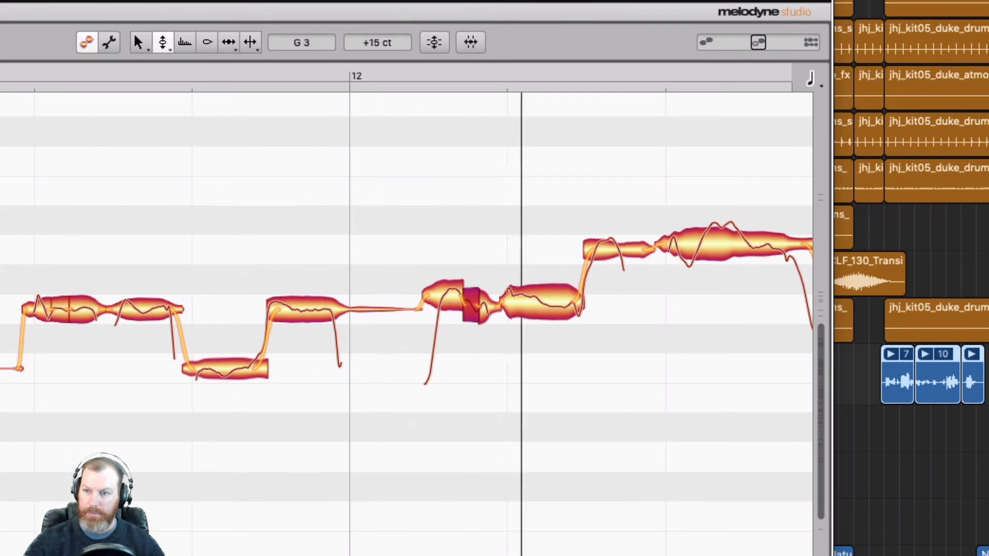
right_click(432, 223)
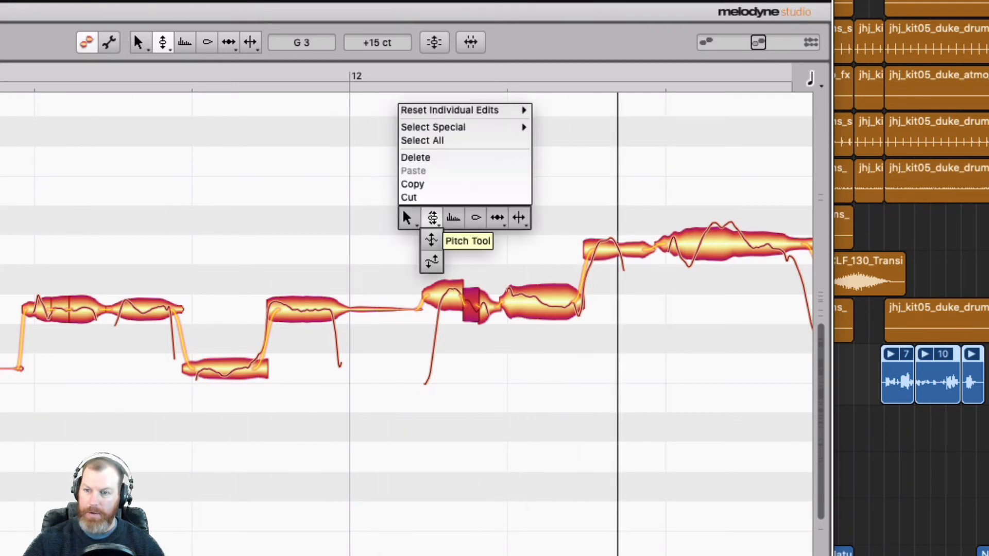
left_click(432, 228)
left_click_drag(443, 296, 447, 313)
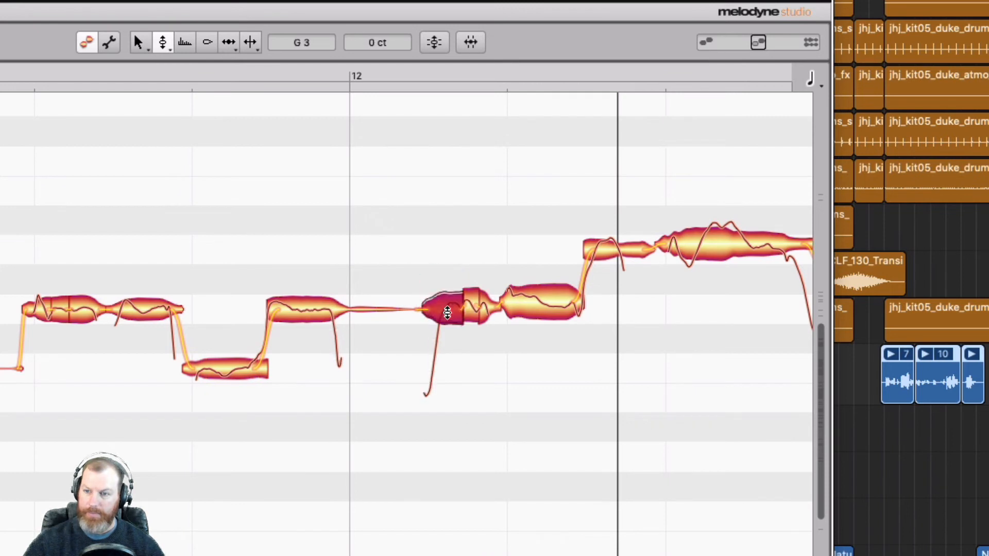
key("space")
double_click(473, 309)
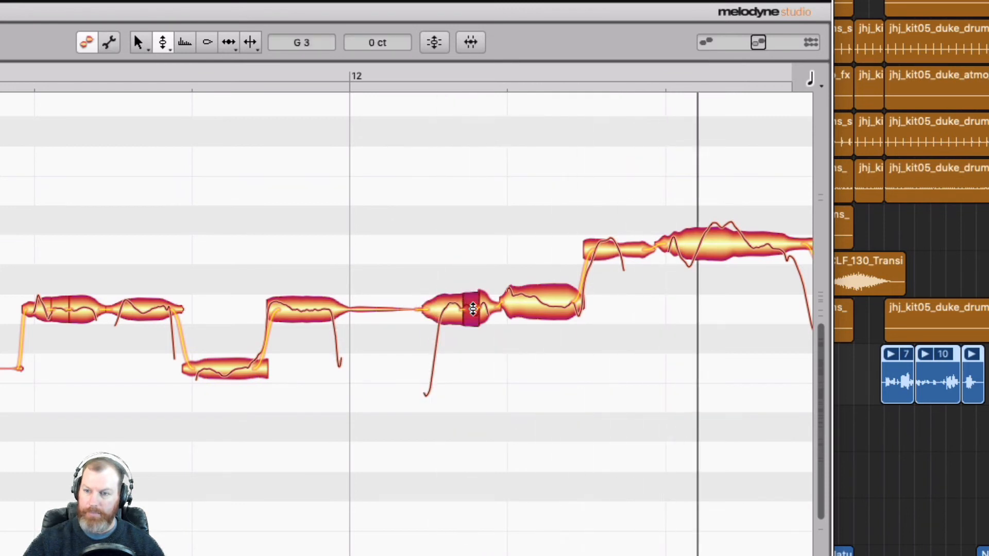
left_click(410, 287)
- Divide the second note within bar 12 in half with the Note Separation Tool
right_click(519, 262)
left_click(640, 376)
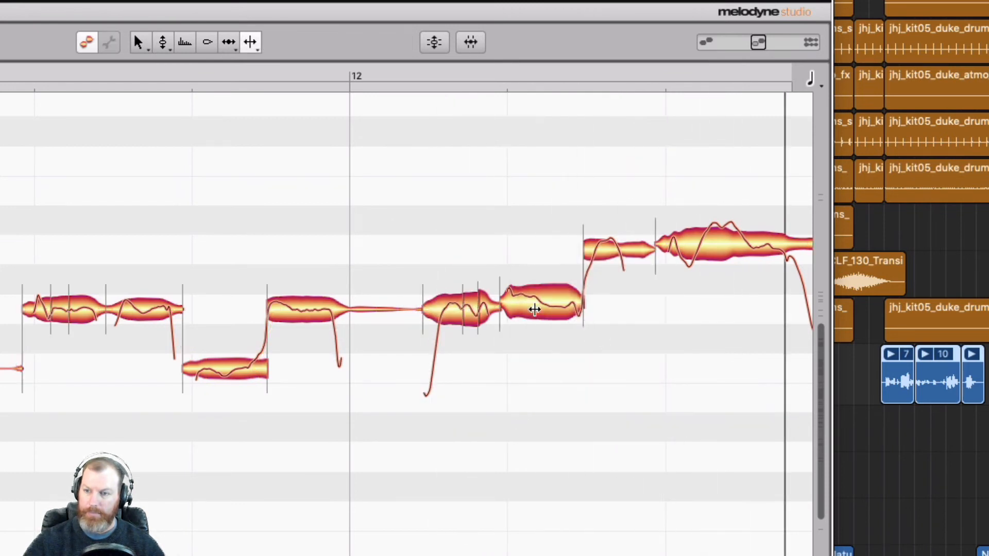
double_click(541, 299)
- Snap both halves of the second bar 12 note and the closing segment of the note before it to G 3 at 0 ct
right_click(545, 350)
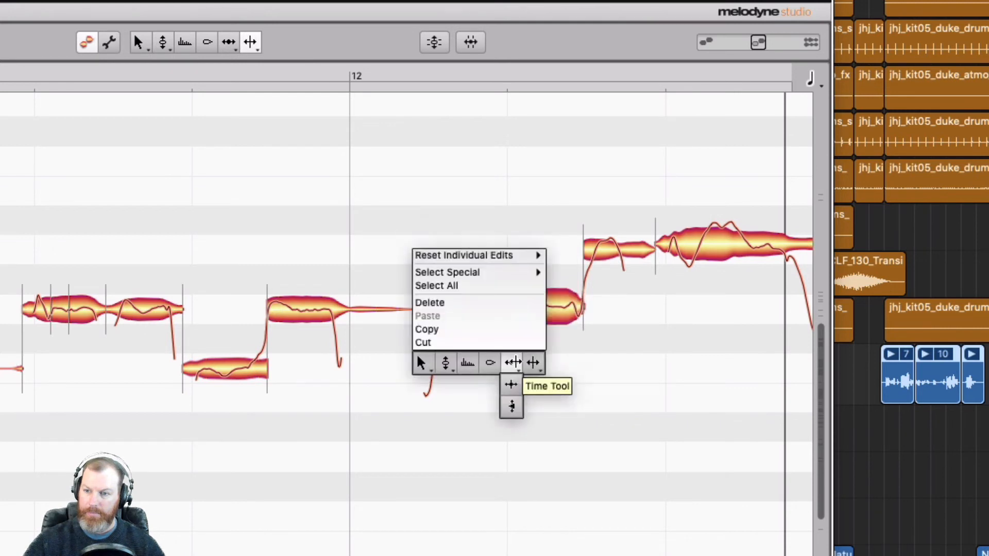
left_click(444, 361)
double_click(525, 299)
left_click(564, 313)
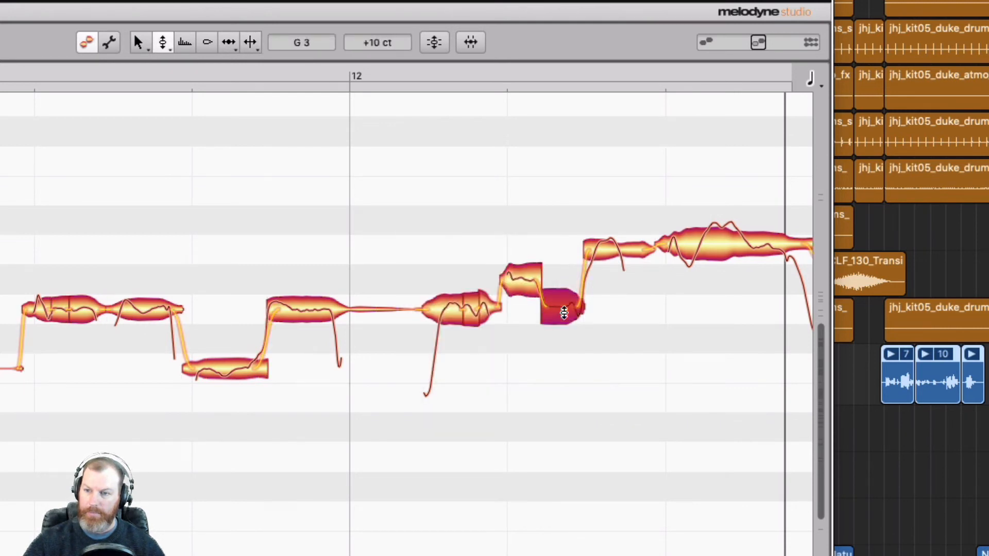
left_click(524, 282)
left_click_drag(524, 283, 523, 311)
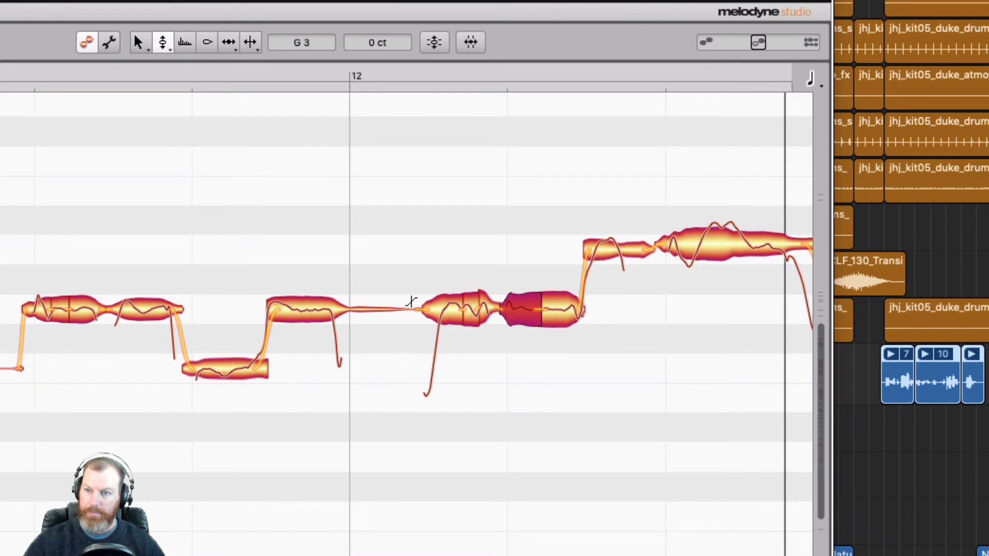
left_click(407, 422)
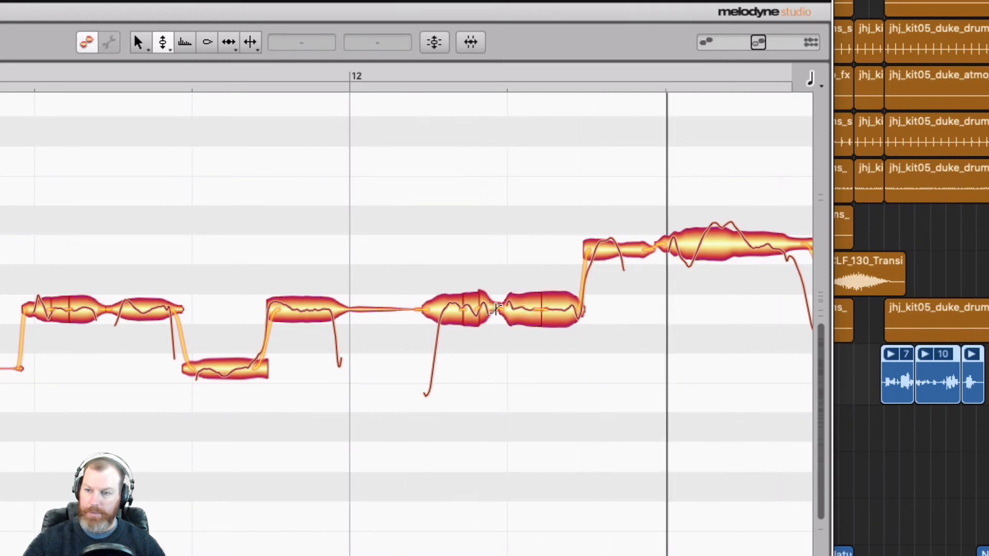
left_click(487, 311)
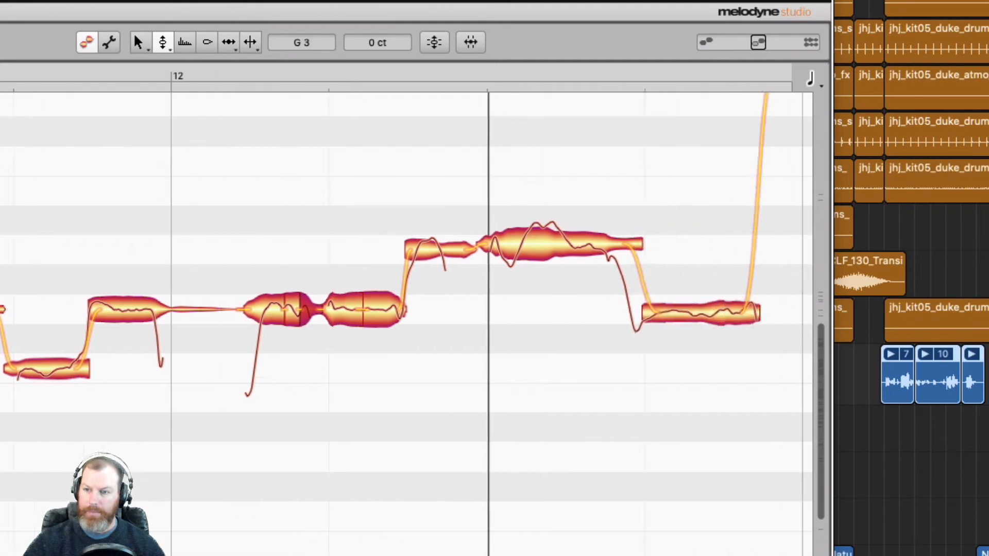
- Split the long high note in bar 12 into four segments where its pitch curve rises and falls
right_click(303, 419)
left_click(387, 383)
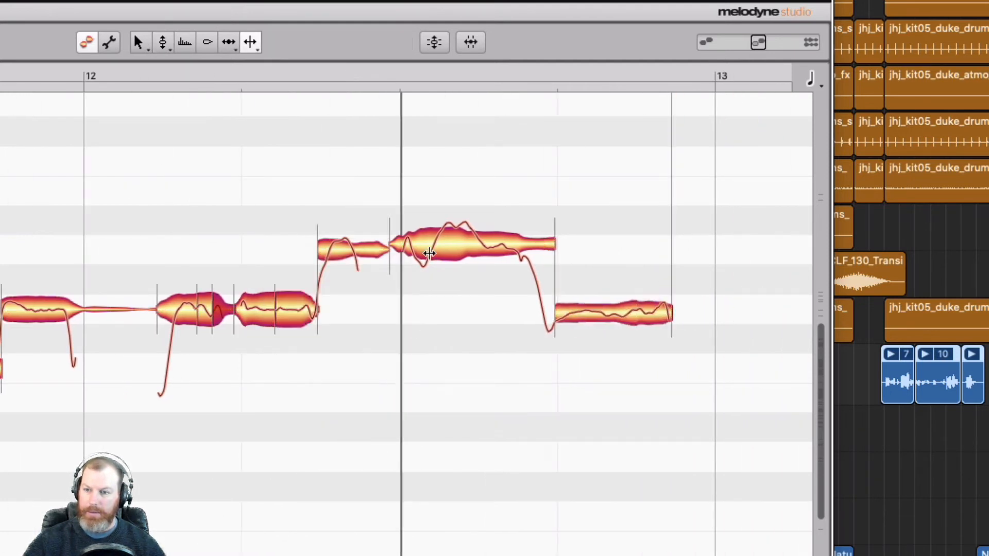
left_click(437, 242)
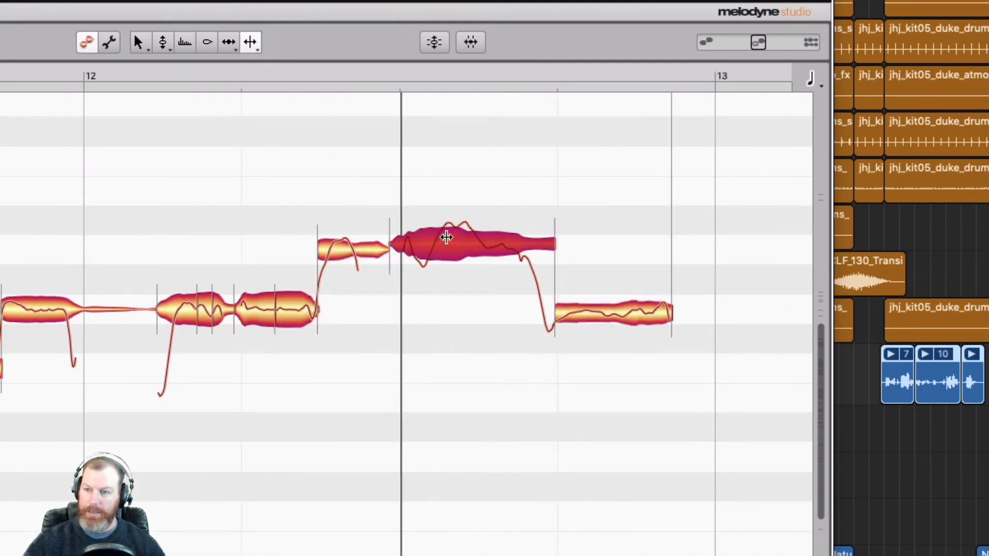
left_click(442, 238)
left_click(481, 238)
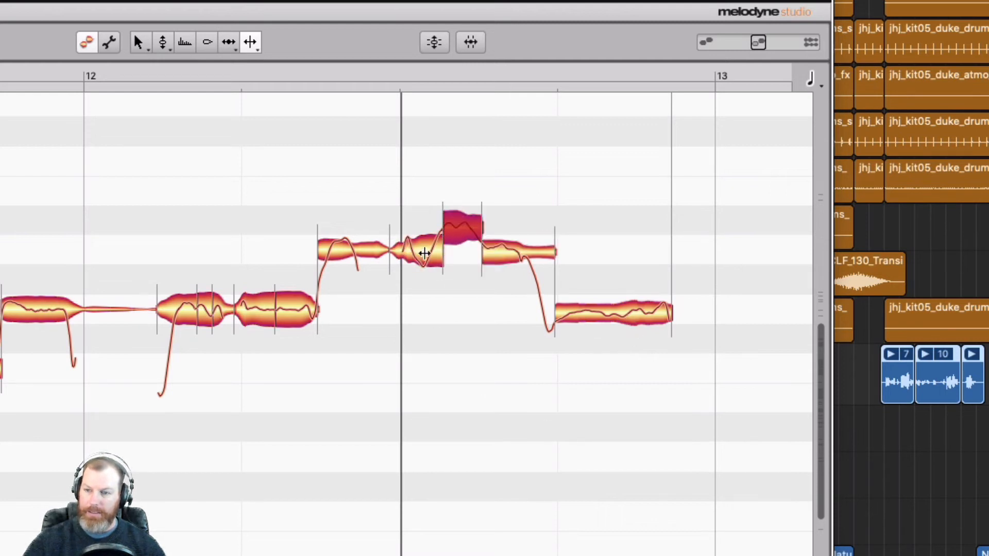
left_click(424, 253)
- Play back the split passage and snap the last note of bar 12 to G 3 at 0 ct with the Pitch Tool
right_click(153, 341)
left_click(186, 469)
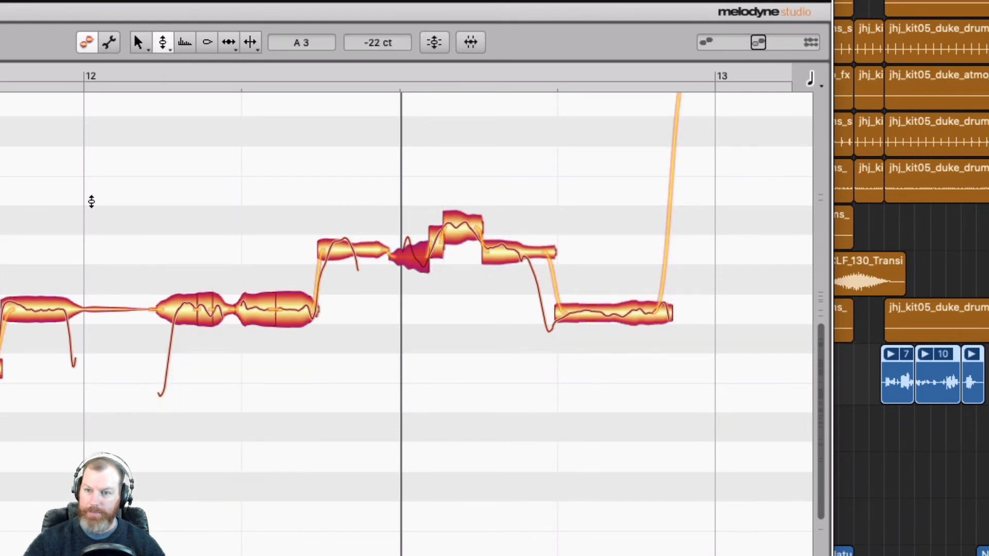
key("space")
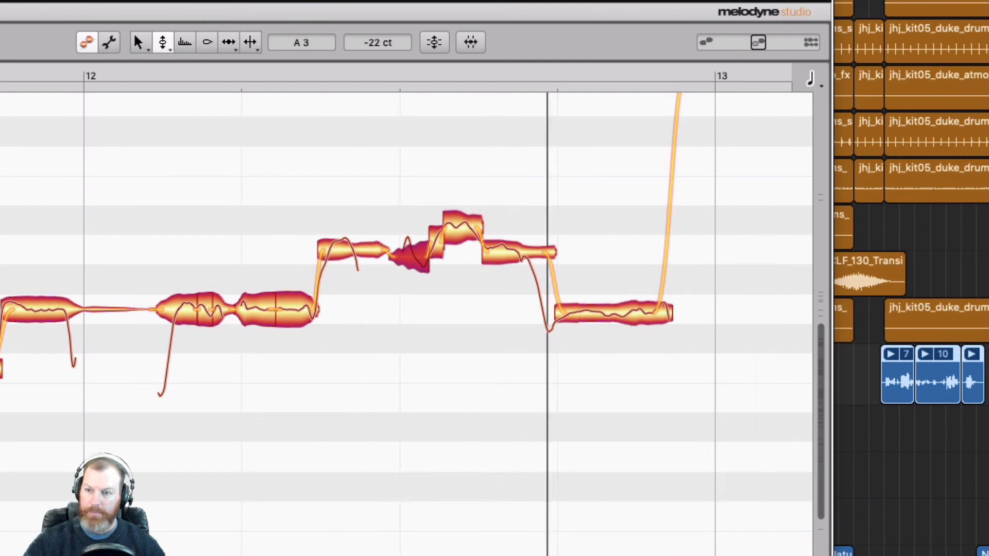
right_click(592, 457)
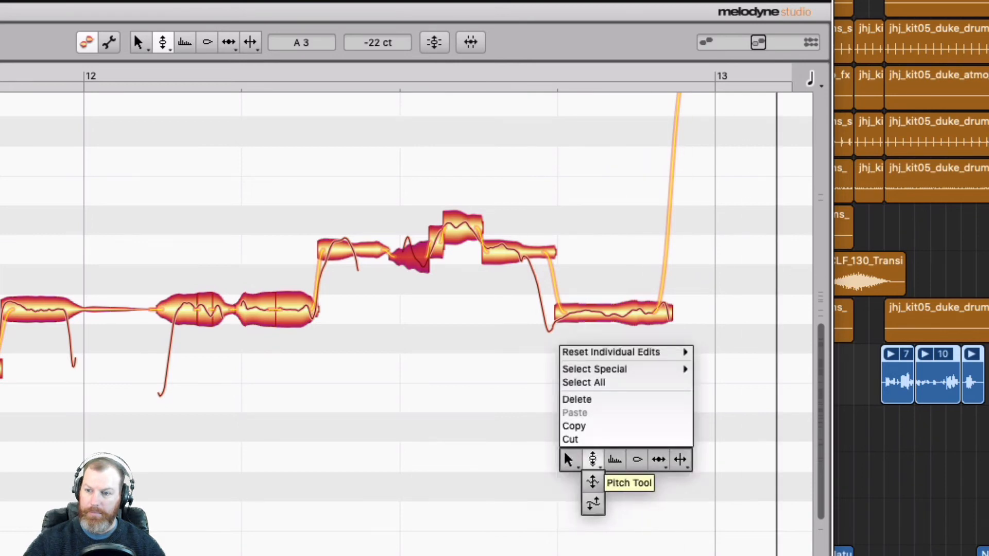
left_click(592, 457)
double_click(637, 301)
- Snap the long, thin low note leading into bar 14 to G 3 at 0 ct and play the passage
scroll(446, 440, "down", 5)
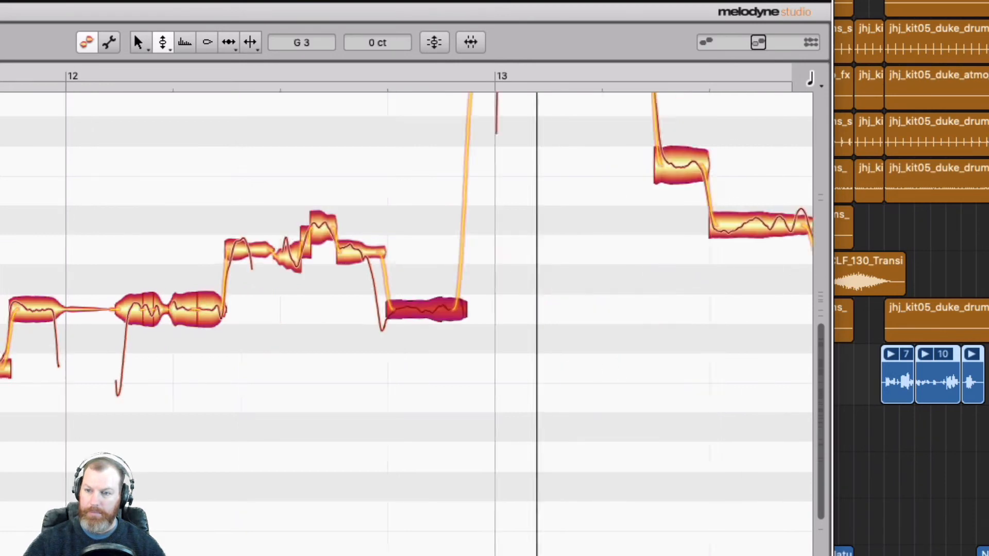
scroll(446, 440, "down", 3)
scroll(444, 439, "down", 10)
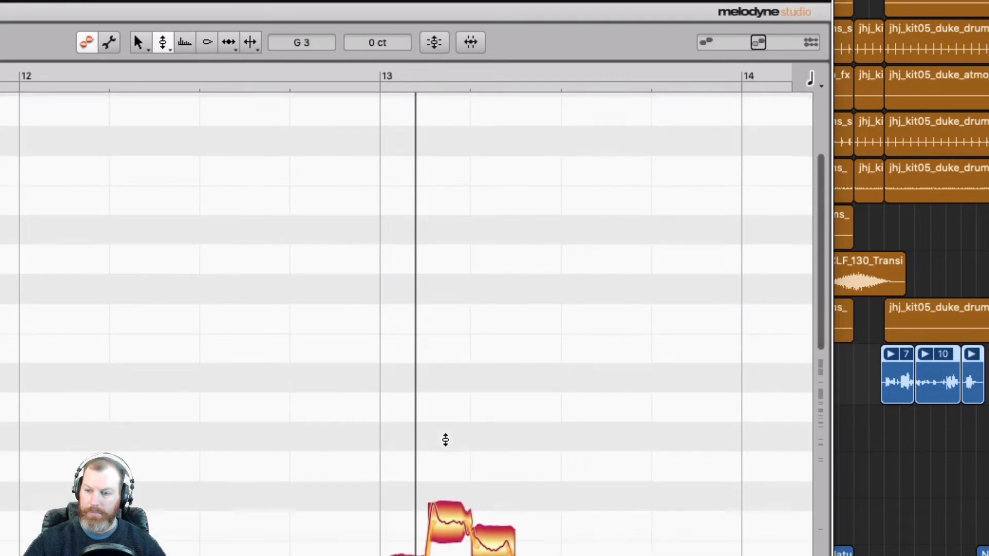
key("space")
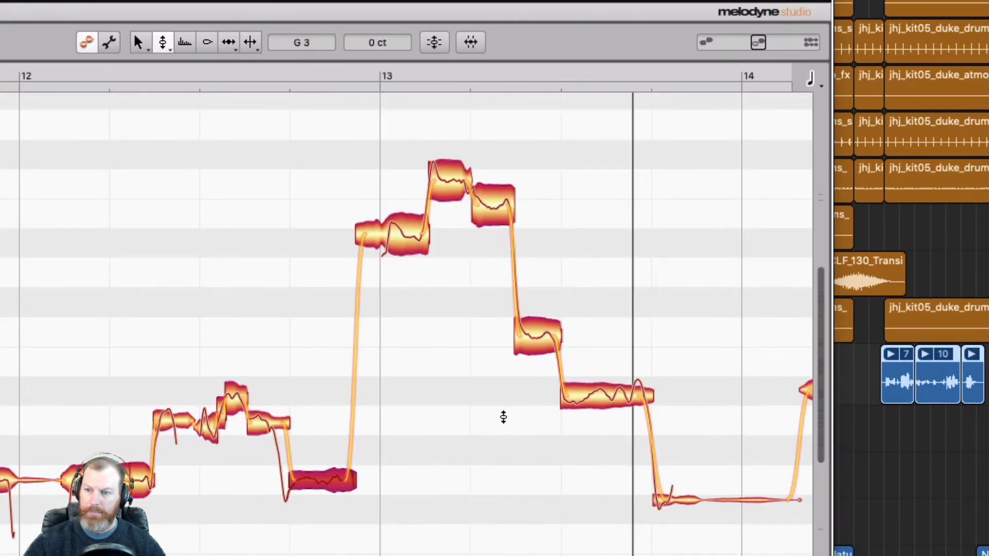
left_click(592, 511)
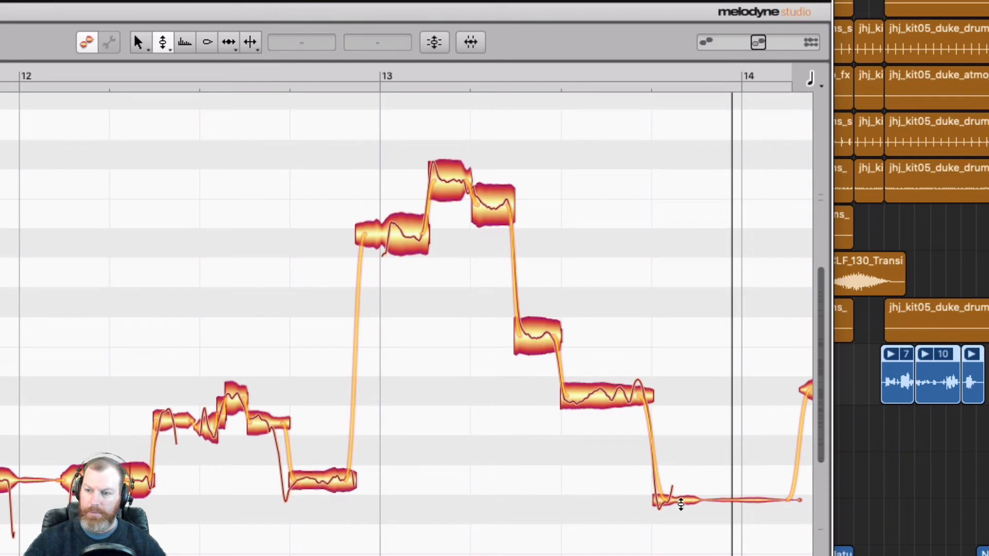
left_click_drag(665, 503, 593, 484)
key("space")
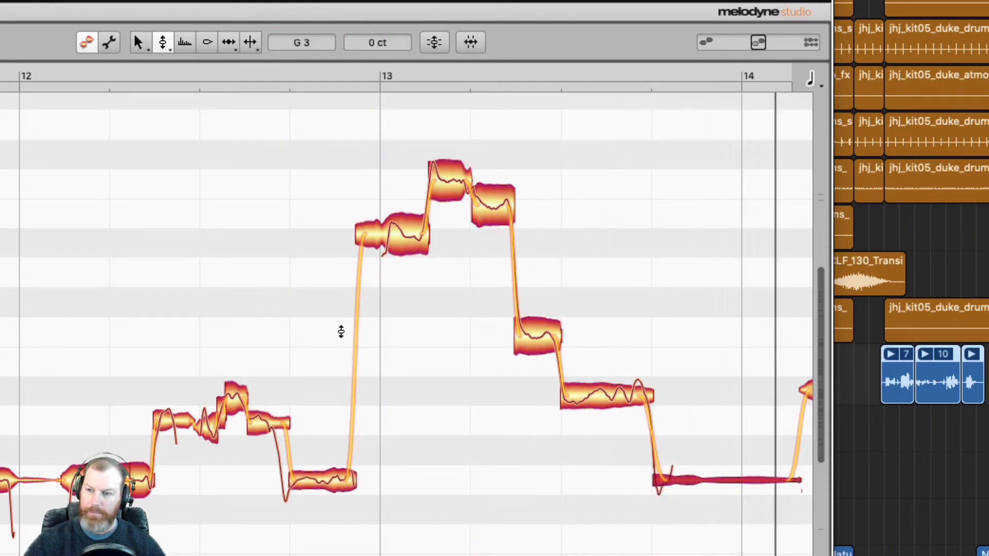
- Snap the note just after the highest note in bar 13 to E 4 at 0 ct
double_click(341, 332)
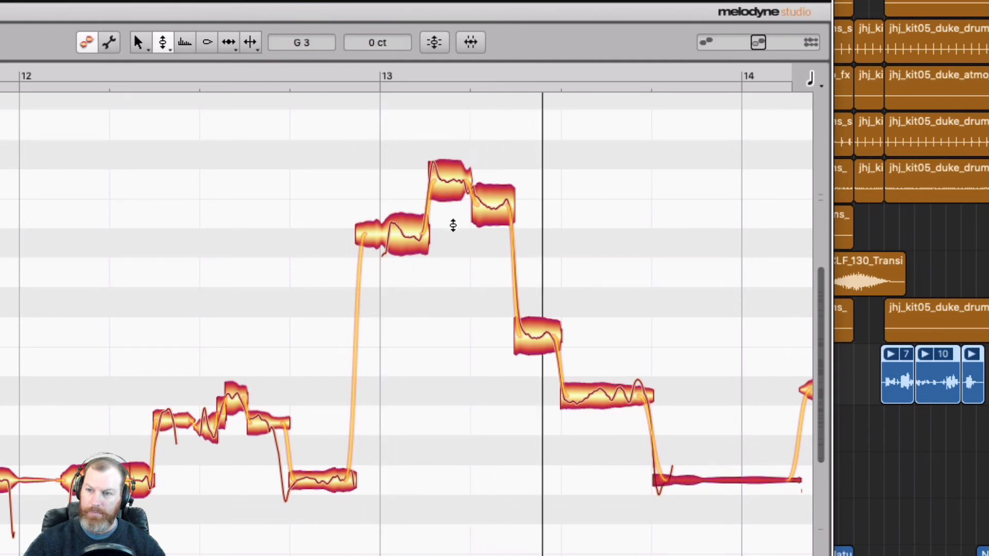
double_click(492, 205)
double_click(402, 344)
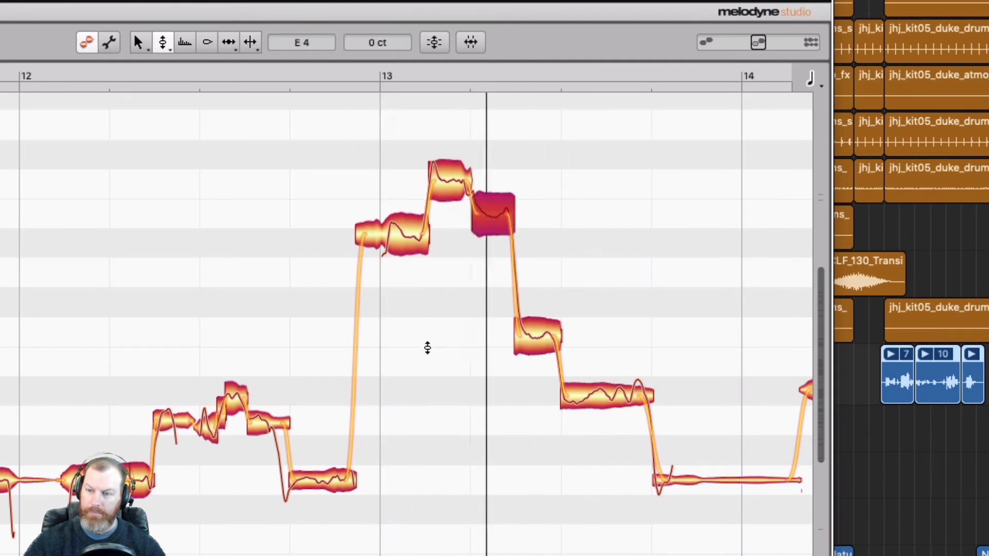
- Split the highest note in bar 13 just after its initial pitch spike with the Note Separation Tool, and return to the Pitch Tool
right_click(389, 219)
left_click(510, 347)
double_click(439, 179)
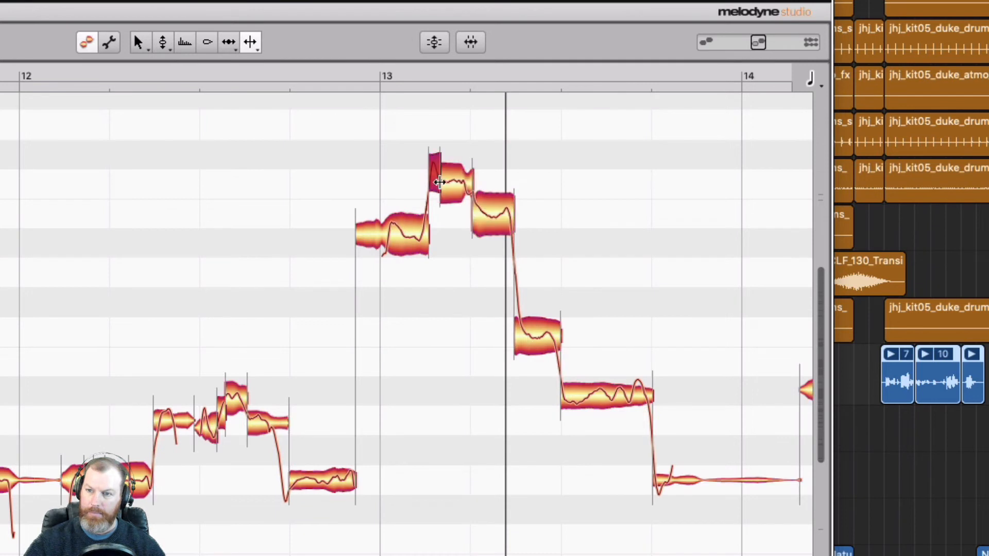
right_click(406, 389)
left_click(324, 388)
key("space")
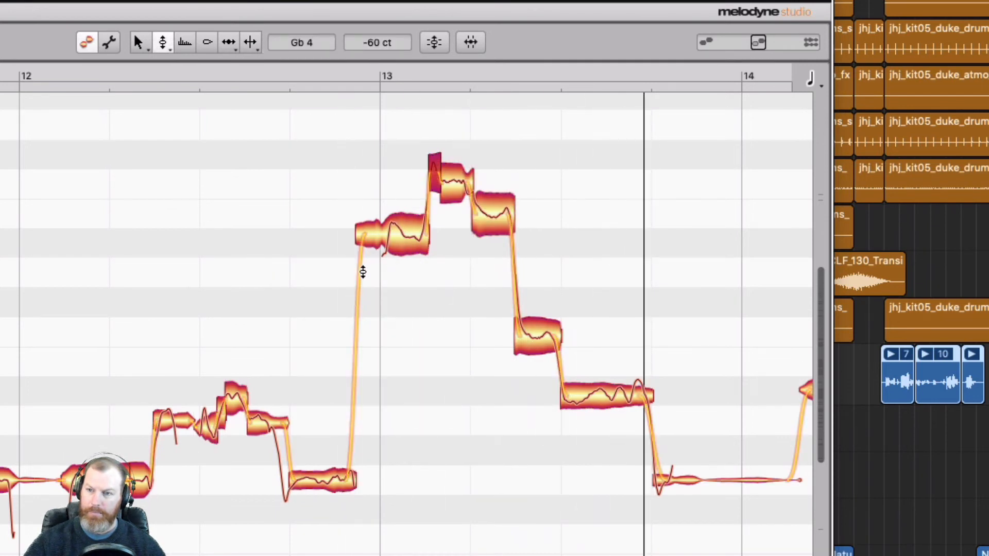
- Snap the long wavering note late in bar 13 to Bb 3 at 0 ct, and the low closing note of bar 14 to G 3
key("space")
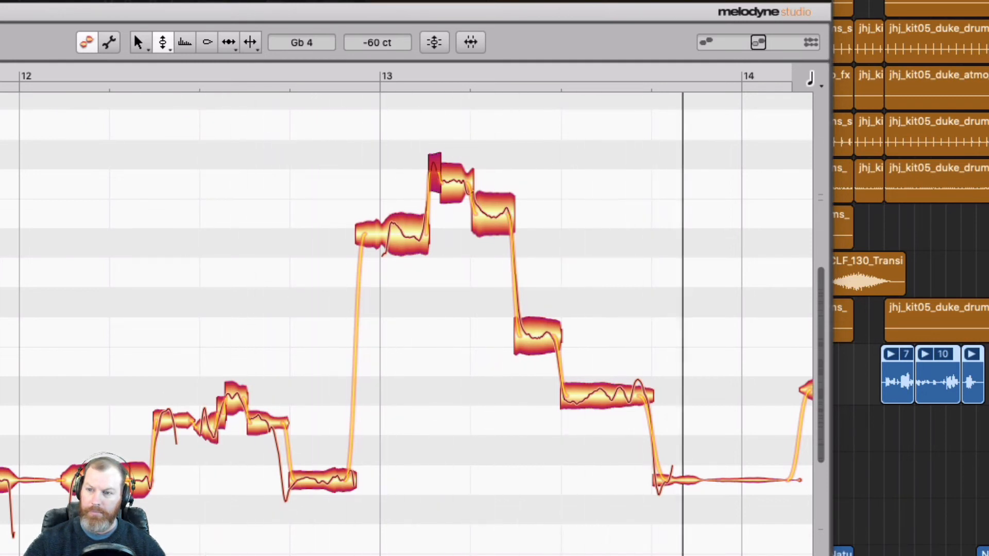
left_click(603, 400)
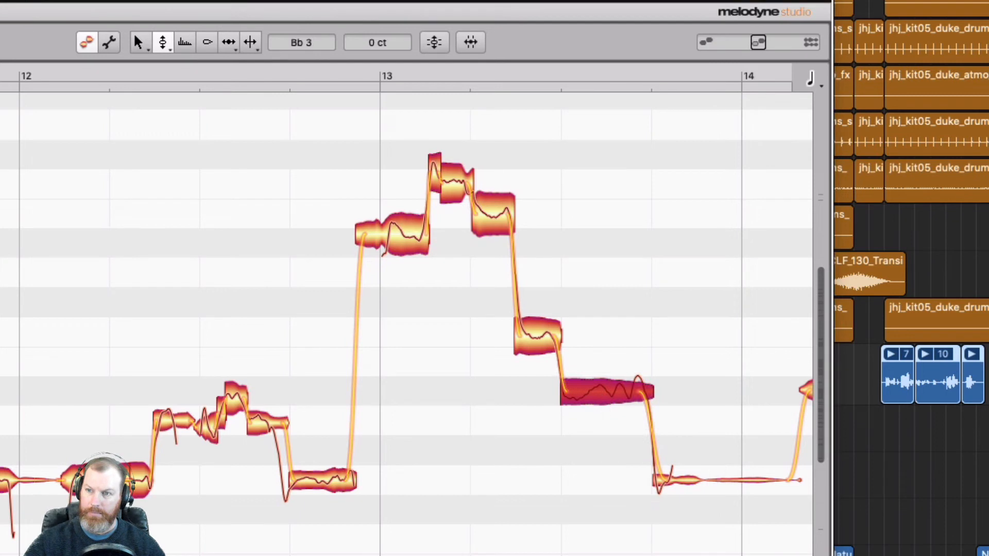
key("space")
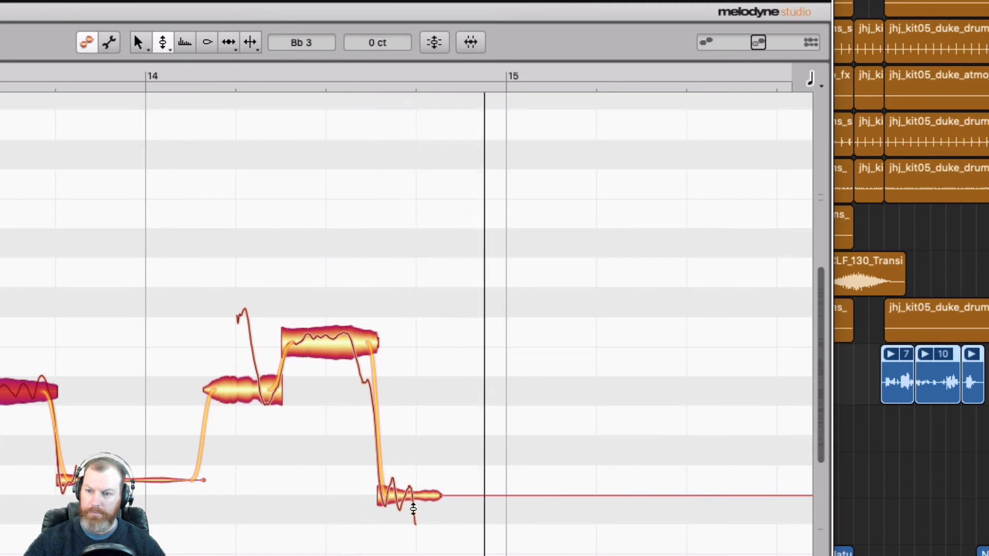
left_click_drag(410, 509, 393, 499)
left_click(329, 501)
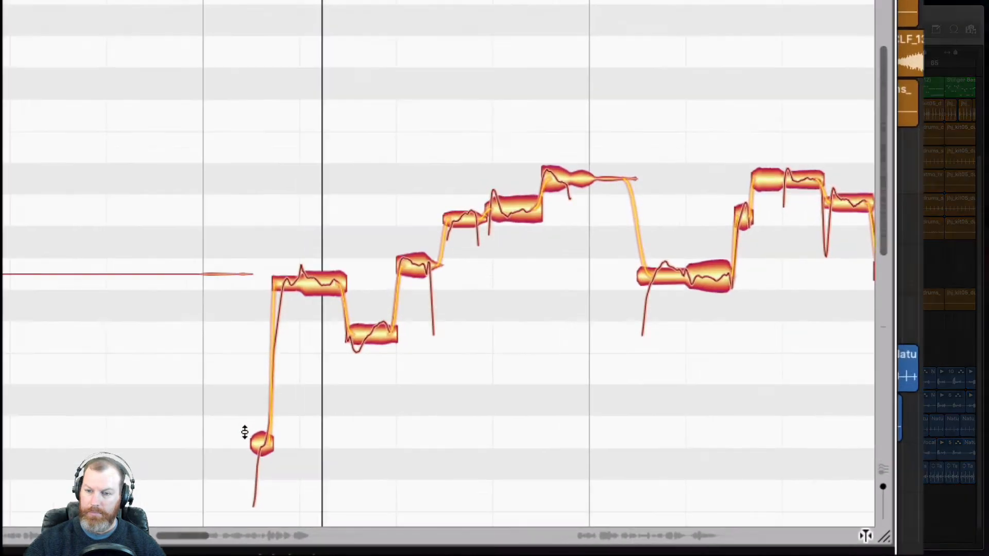
- Try raising the short low pickup note of the next phrase closer to the note after it
left_click(366, 461)
left_click_drag(260, 433, 280, 398)
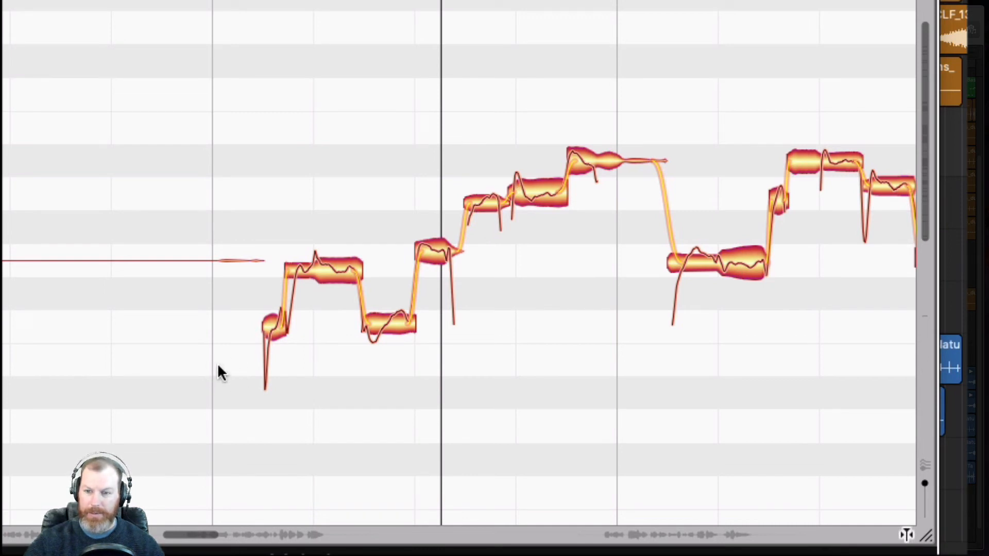
- Snap the long note after the low pickup to the same pitch as the flat held note before the phrase, and play it back
key("space")
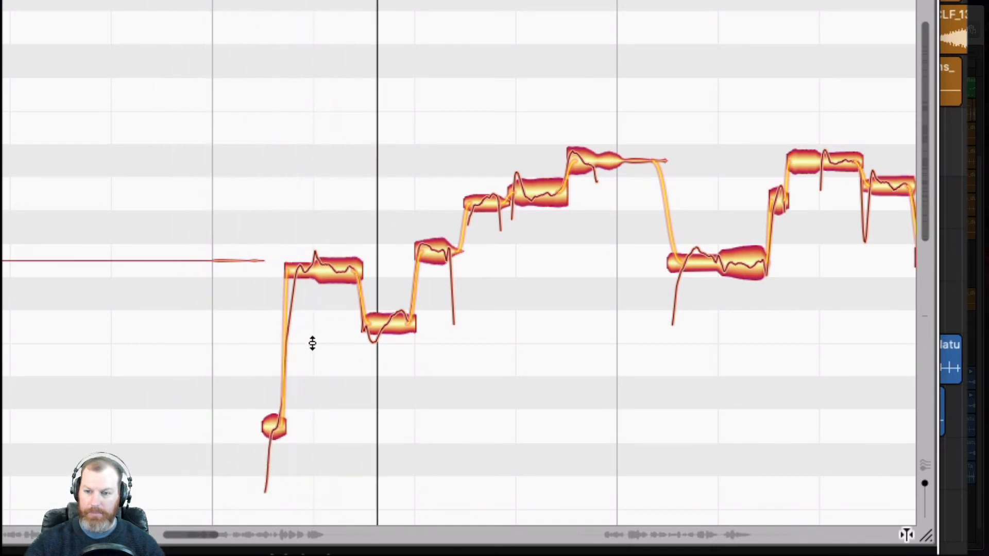
double_click(331, 269)
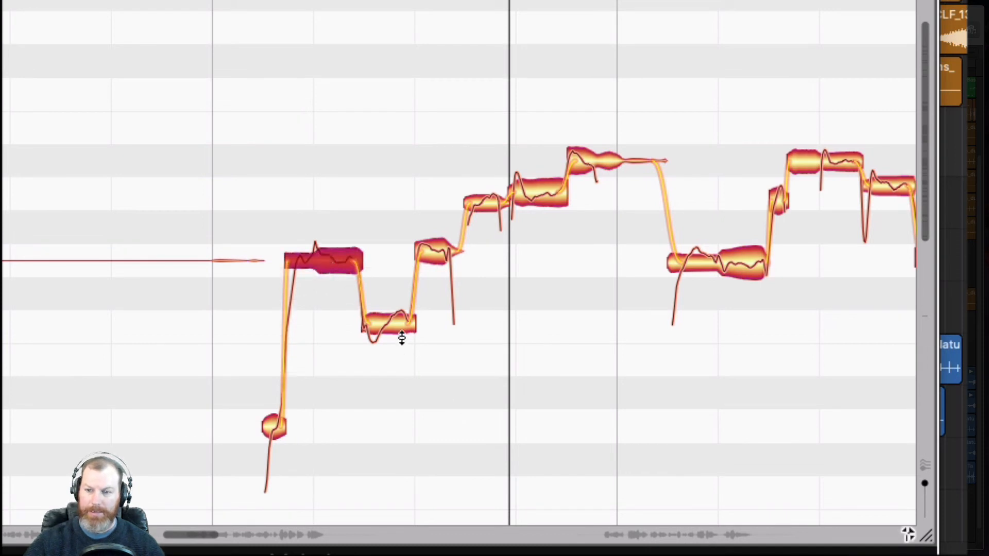
key("space")
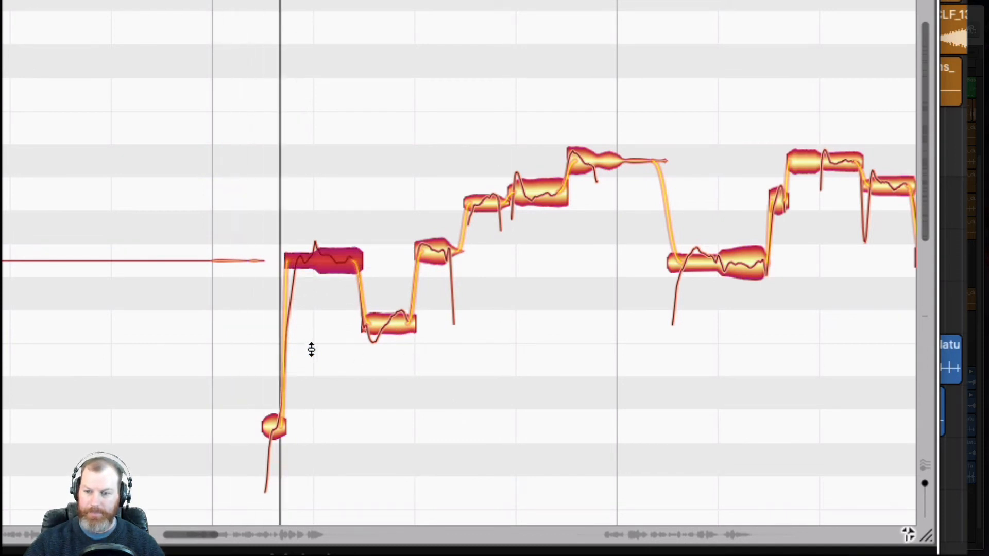
- Split the dipping note after the phrase's first long note into three segments with the Note Separation Tool
right_click(396, 373)
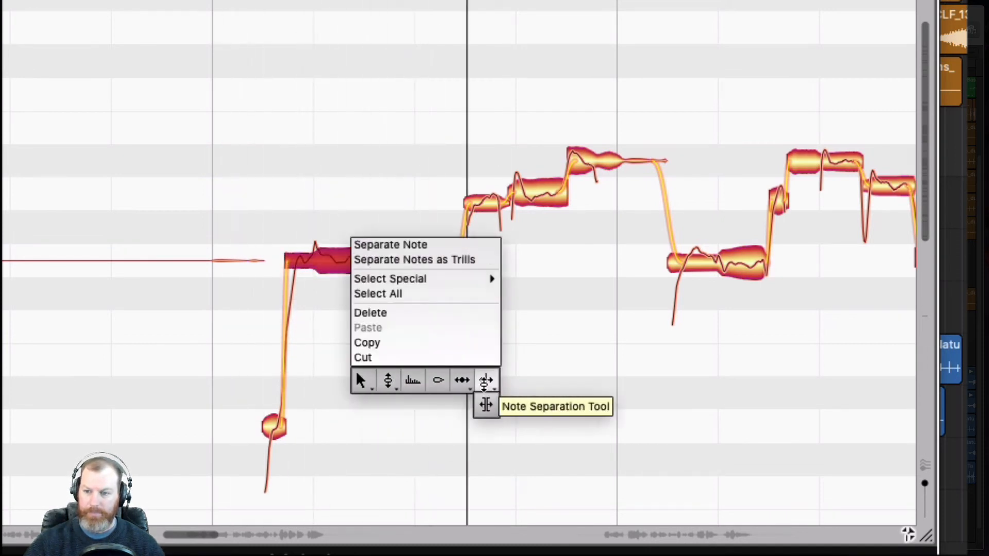
left_click(485, 381)
left_click(379, 324)
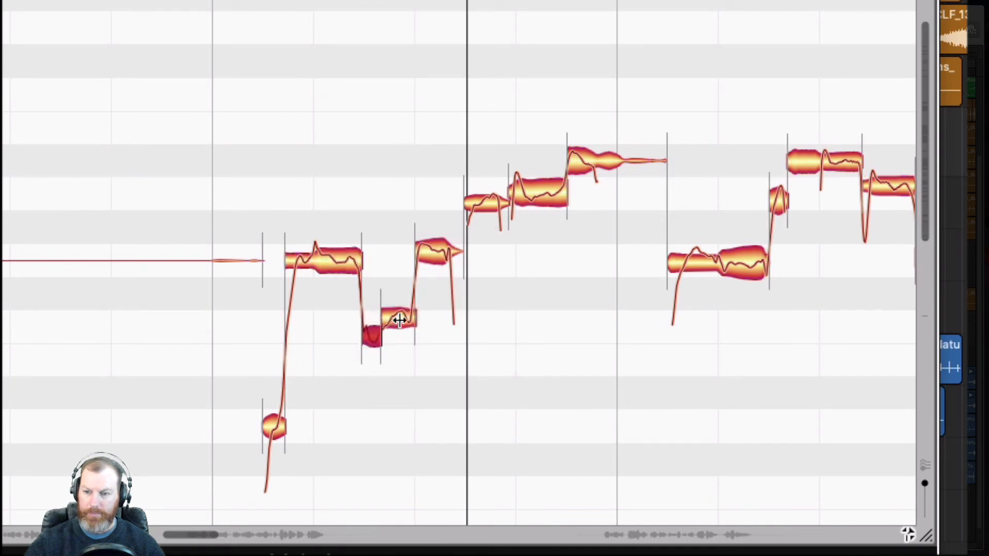
- Snap the three segments to their nearest common pitch, and the following short note to the pitch of the phrase's first long note
right_click(379, 429)
left_click(281, 429)
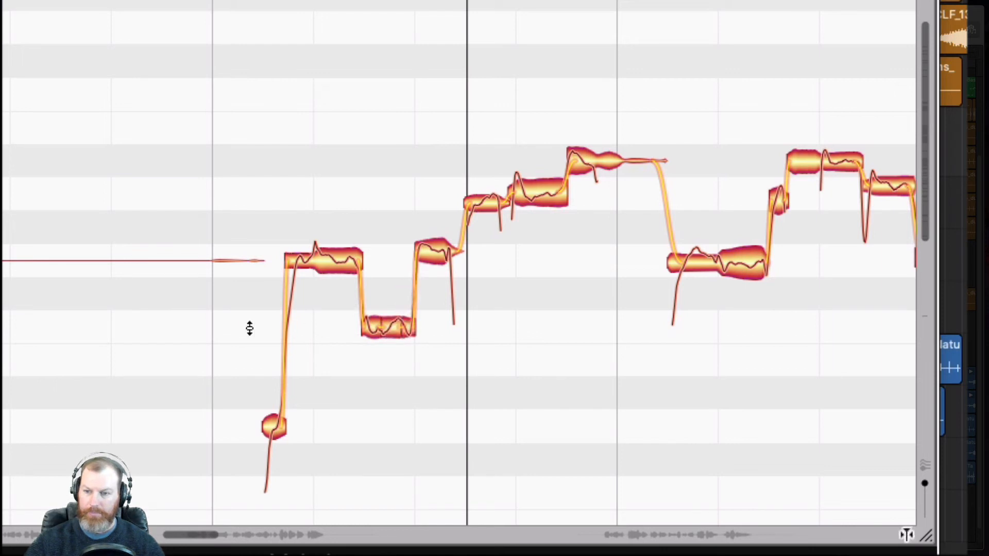
left_click(435, 252)
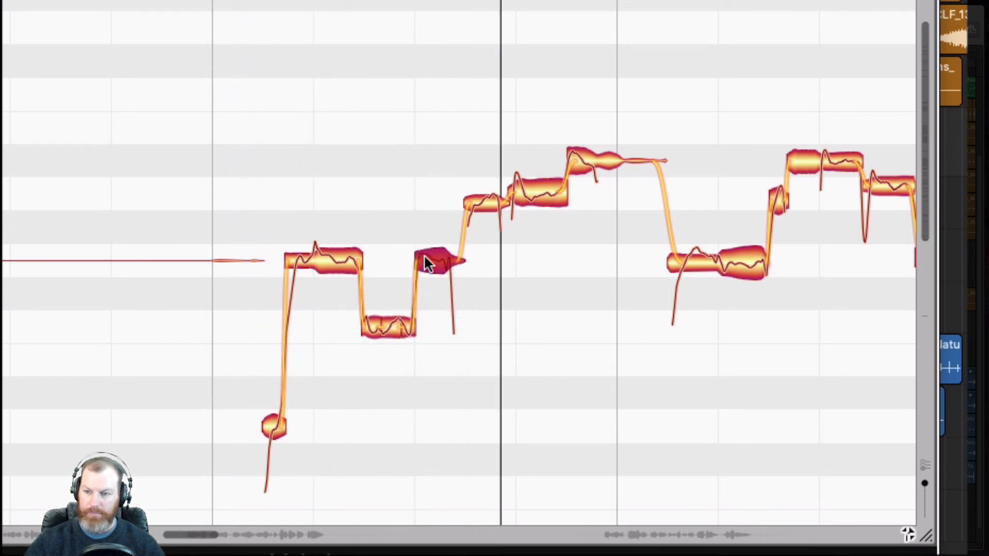
- Split the uneven note before the phrase's final high note just after its opening pitch peak
right_click(600, 299)
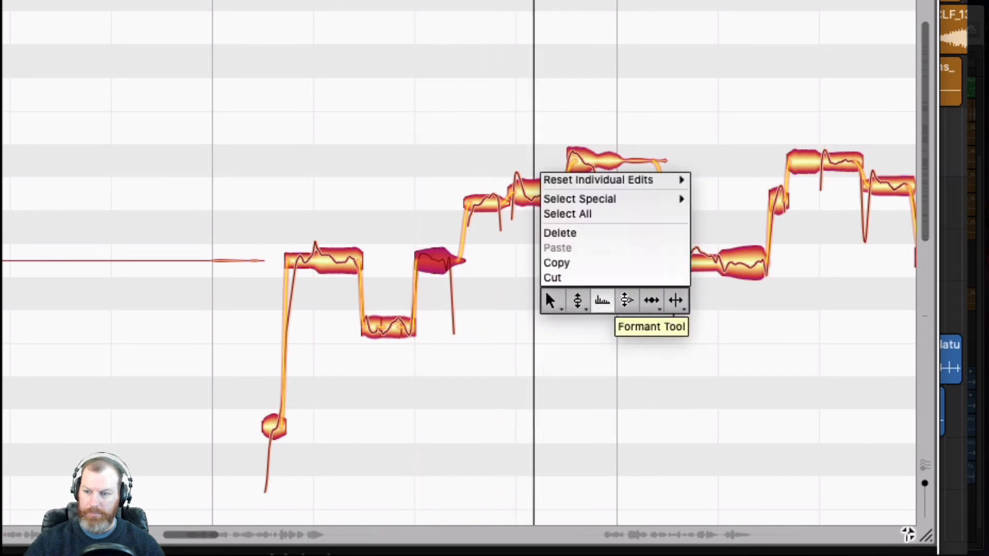
left_click(652, 301)
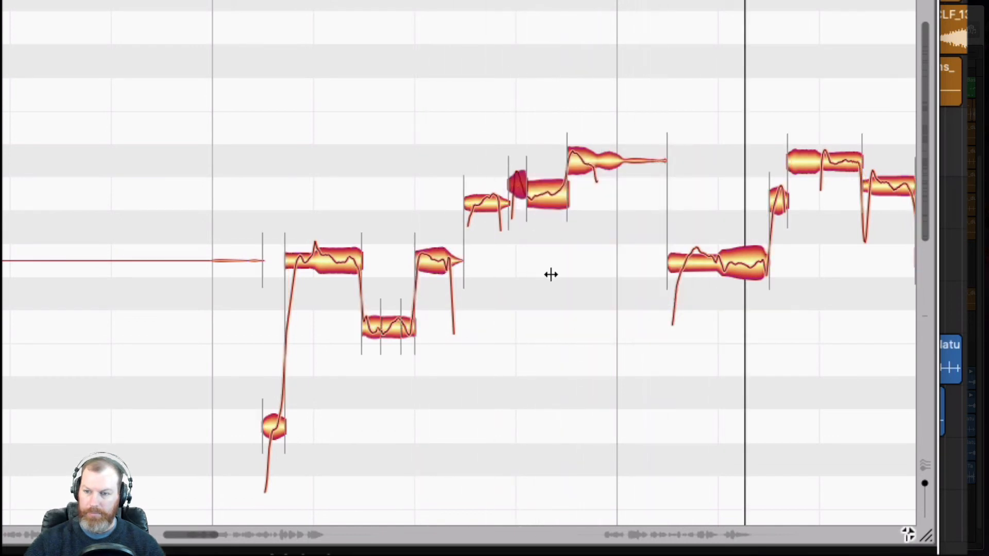
right_click(551, 275)
left_click(549, 324)
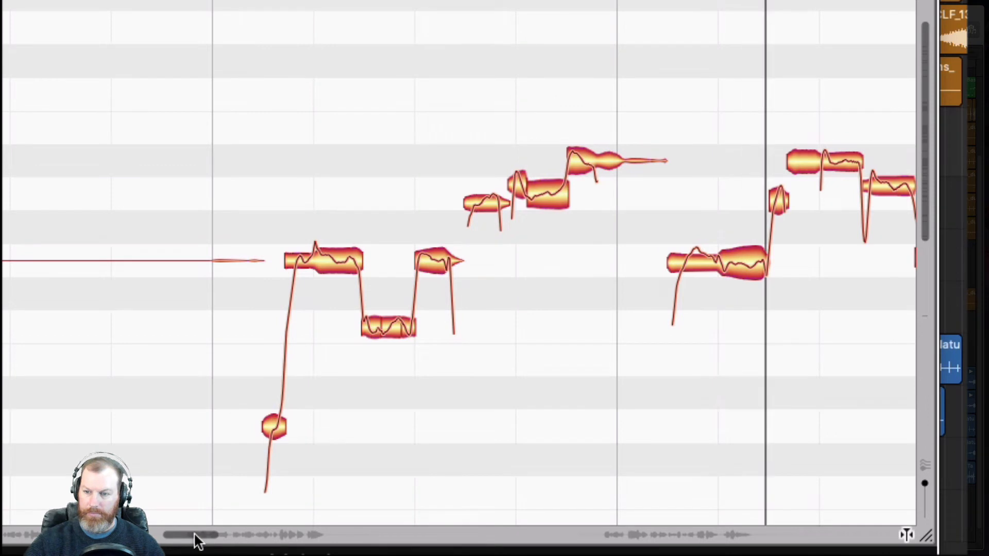
- Split the long low note opening the following phrase into three segments with the Note Separation Tool
left_click_drag(196, 535, 266, 510)
right_click(249, 212)
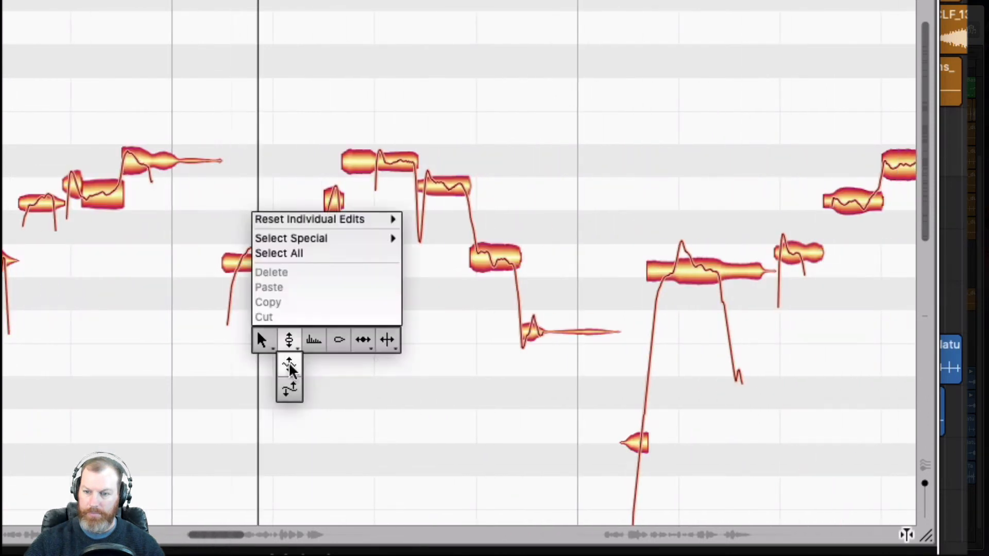
left_click(387, 340)
left_click(278, 267)
double_click(279, 267)
right_click(268, 411)
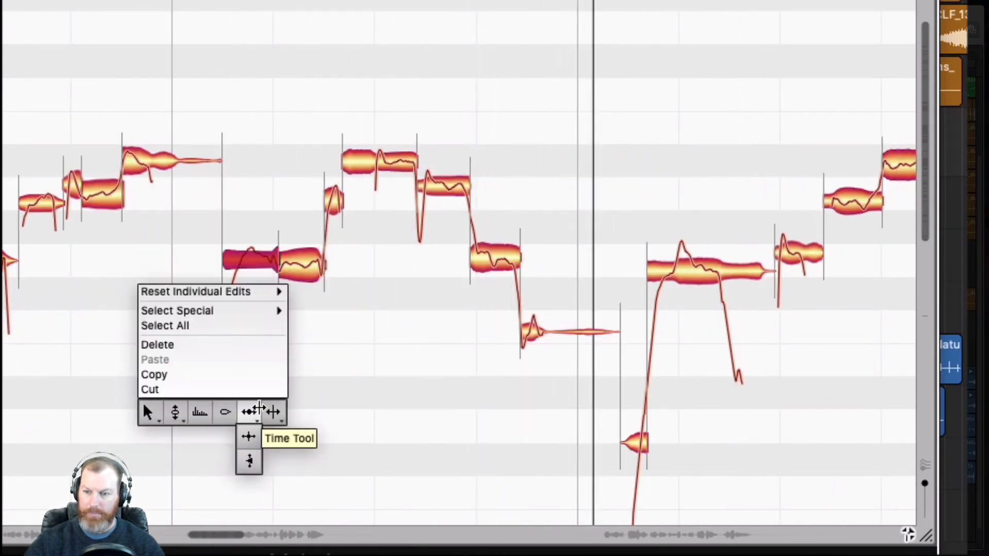
left_click(273, 411)
key("space")
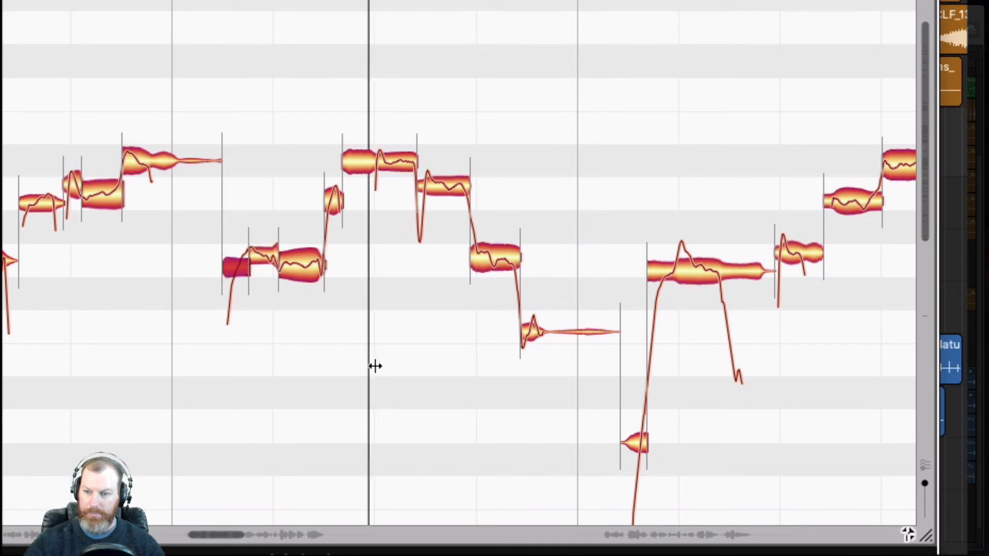
- Snap the last two segments of that opening note, and the descending note before the phrase's low tail, to the same pitch with the Pitch Tool
right_click(225, 370)
left_click_drag(136, 369, 134, 393)
left_click(133, 393)
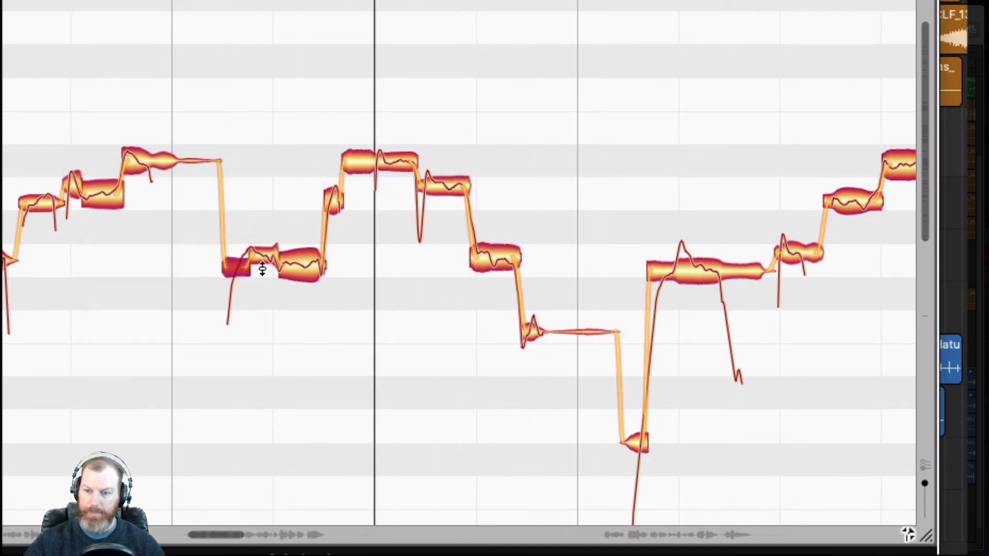
left_click(307, 257)
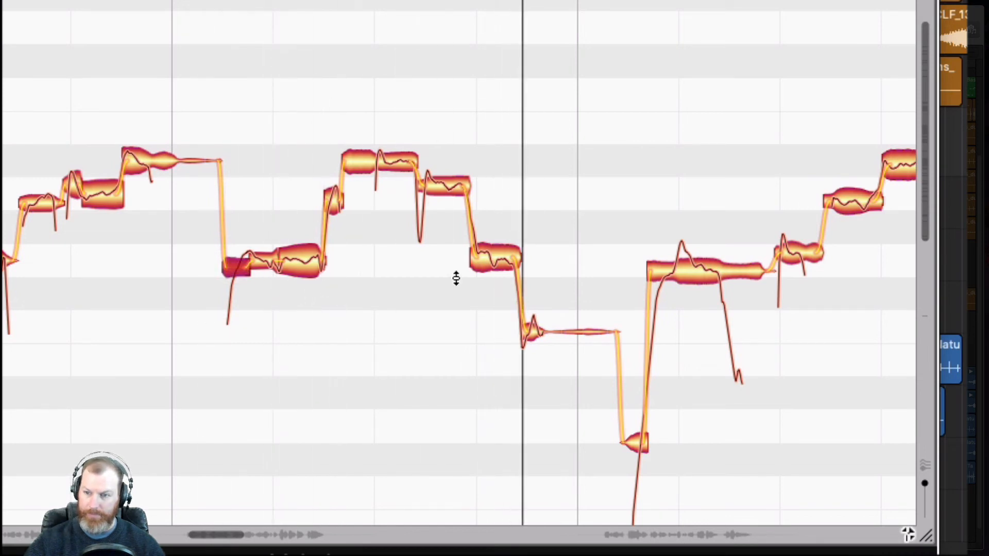
left_click(486, 330)
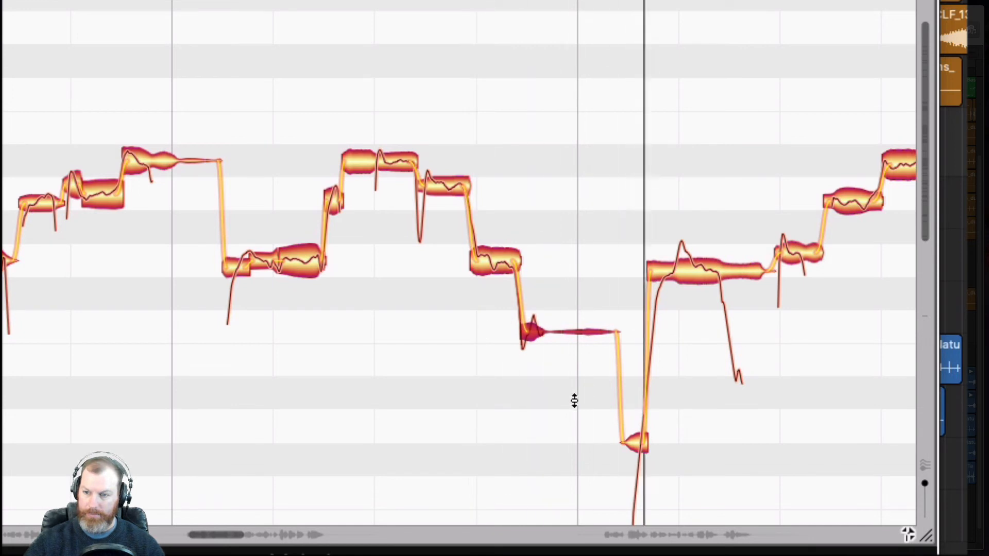
- Split the long note after the next low pickup into three segments around its pitch peak and falling end
right_click(667, 428)
left_click(775, 422)
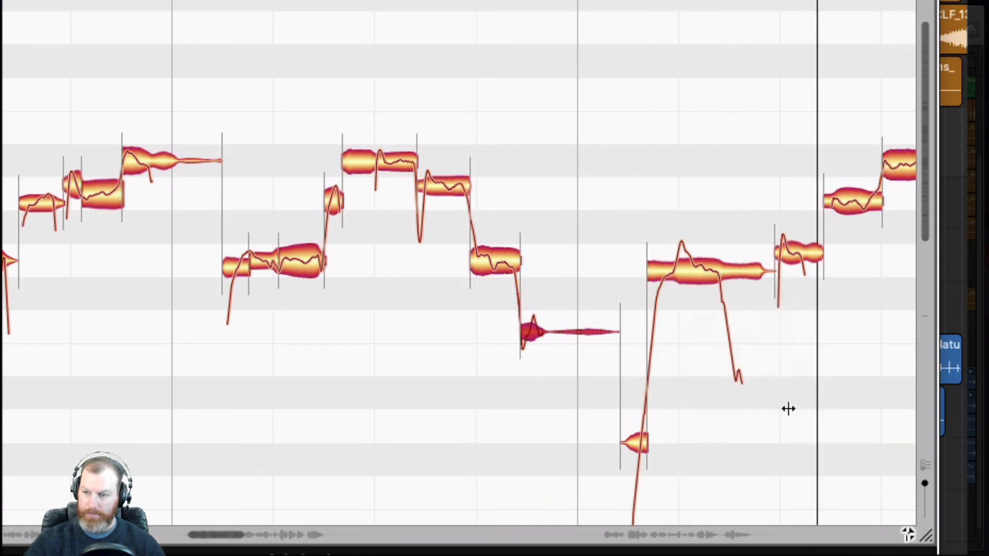
left_click(716, 278)
double_click(716, 278)
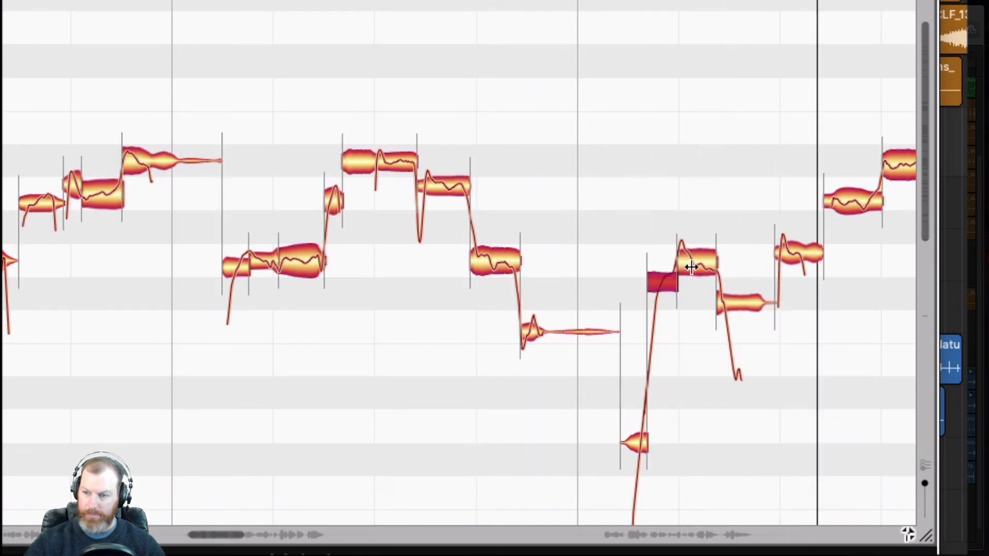
- Snap the later segments of the split note to G with the Pitch Tool and play the phrase through into bar 20
right_click(512, 453)
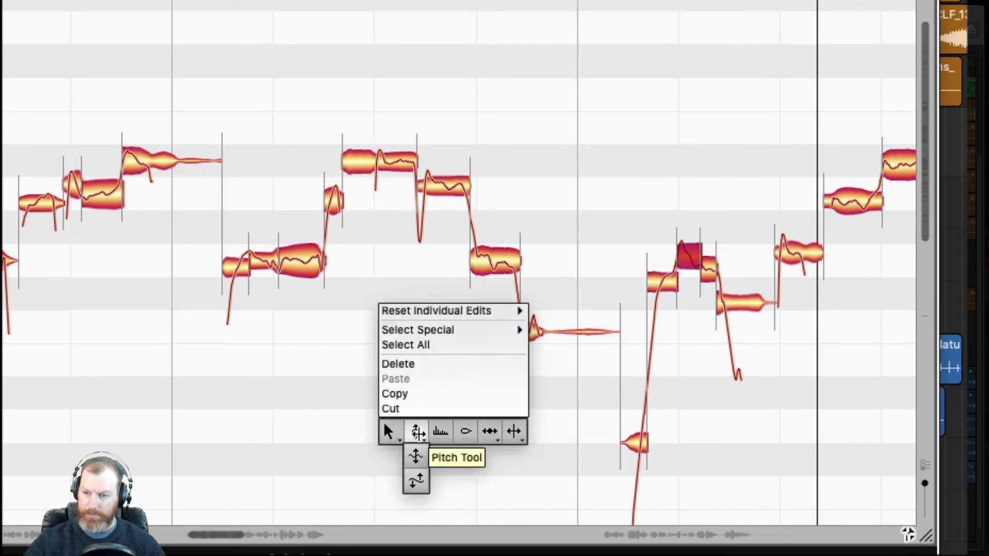
left_click(416, 433)
key("space")
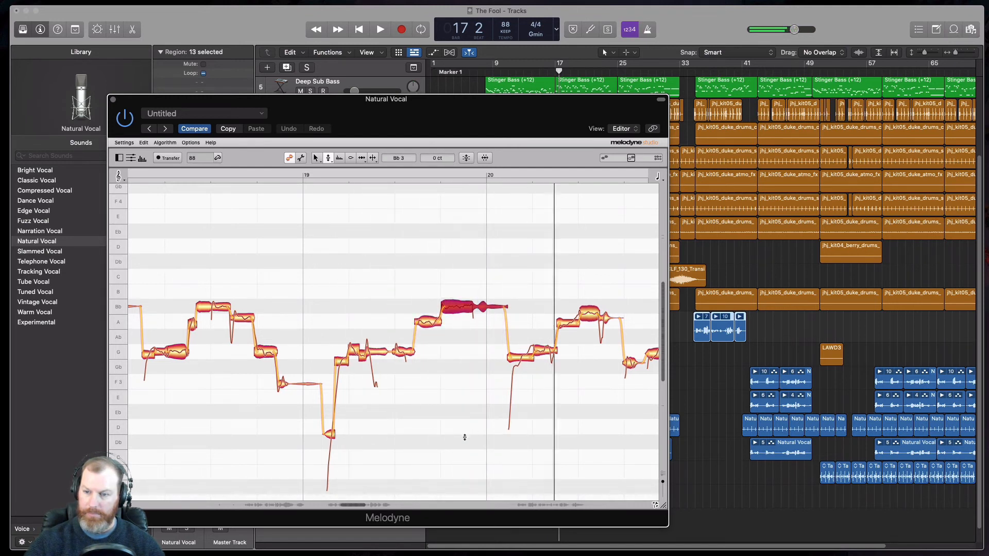
left_click_drag(351, 508, 364, 508)
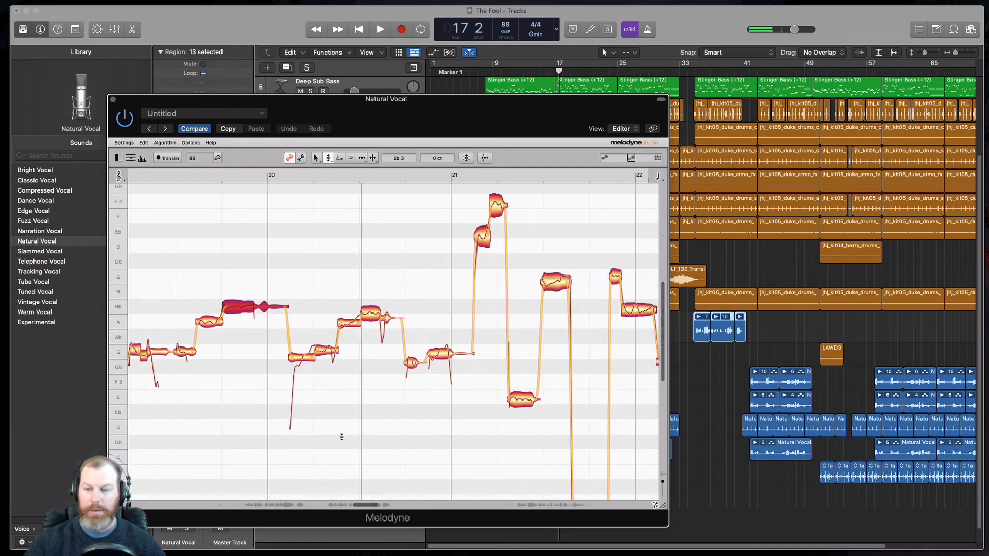
- Split each of the two notes opening the phrase in bar 20 in two with the Note Separation Tool and play them back
right_click(339, 420)
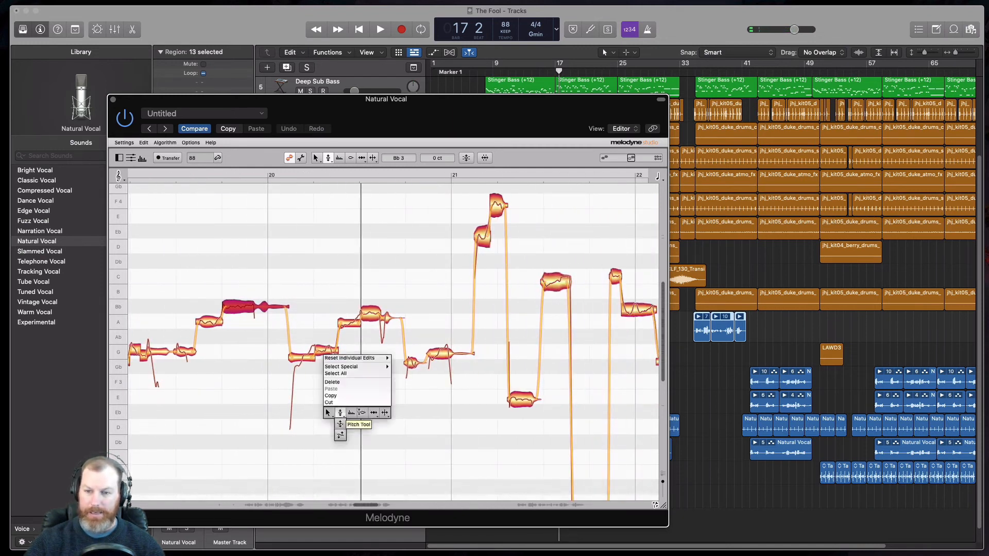
left_click(384, 413)
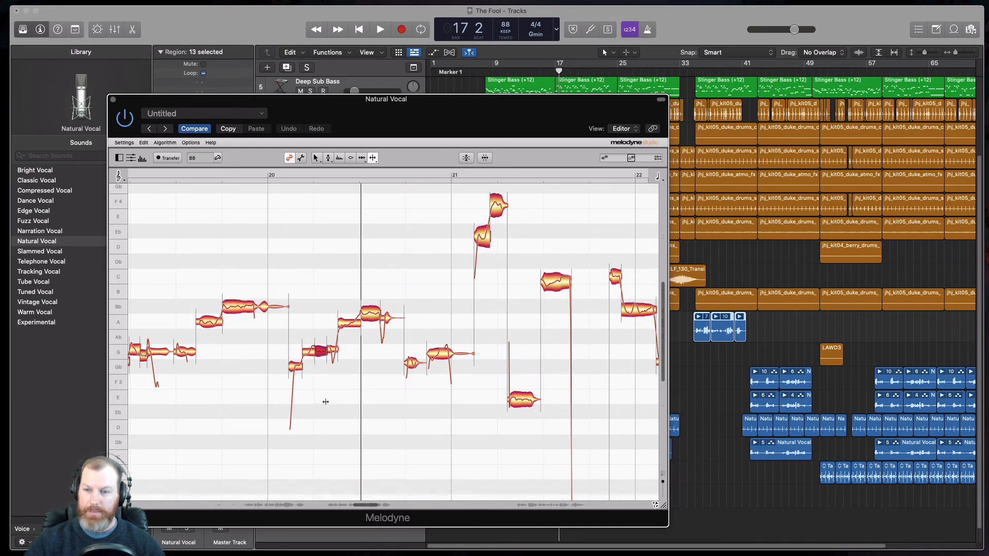
right_click(326, 402)
left_click(279, 405)
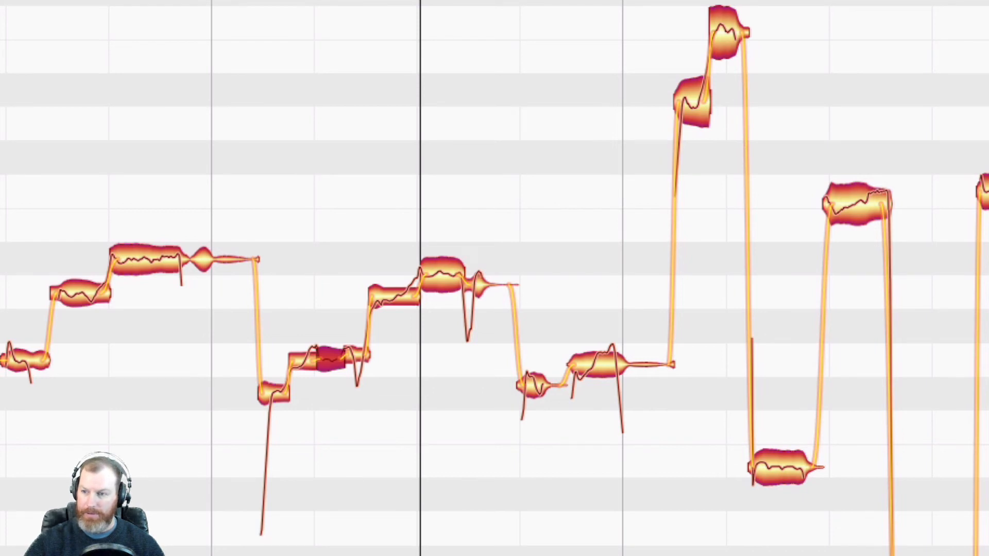
scroll(495, 278, "up", 2)
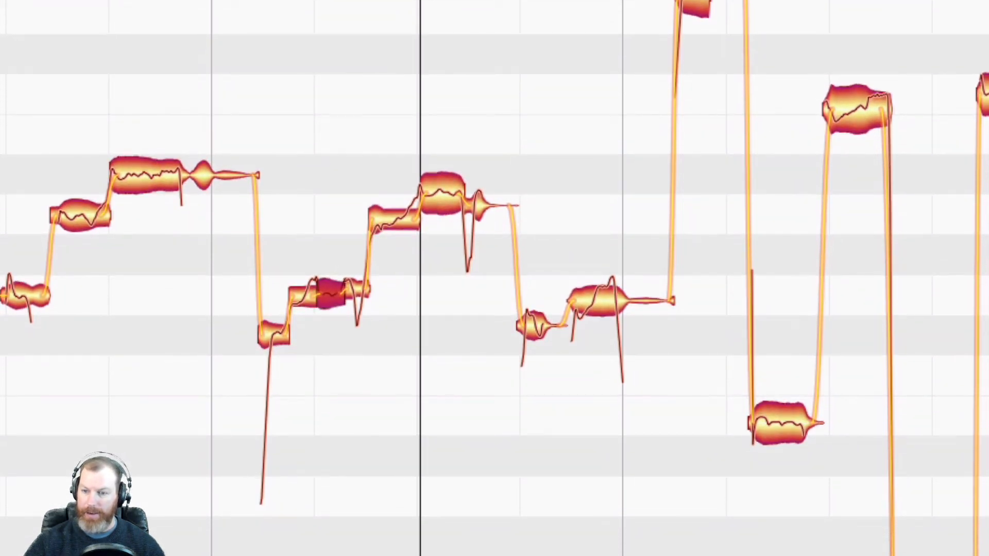
scroll(495, 278, "up", 2)
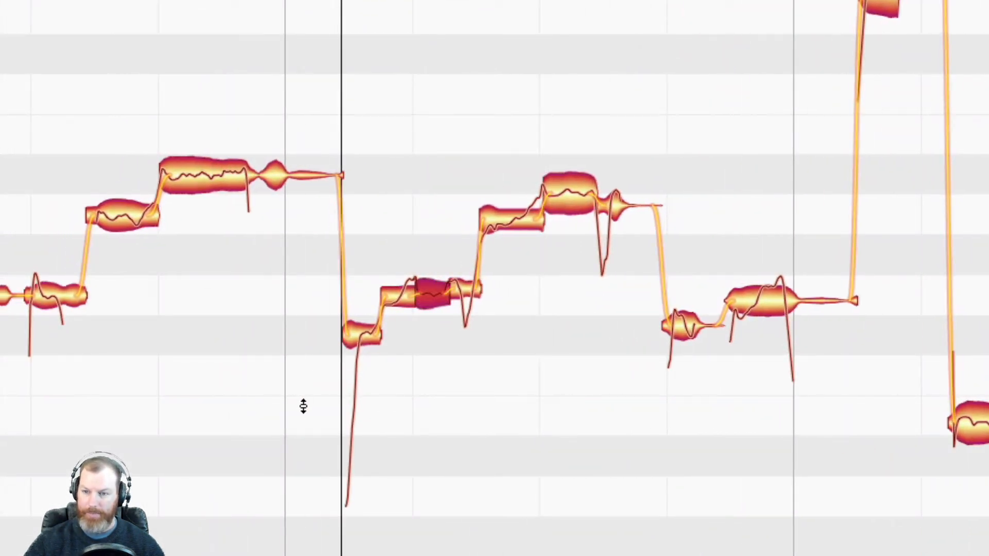
right_click(456, 412)
left_click(462, 444)
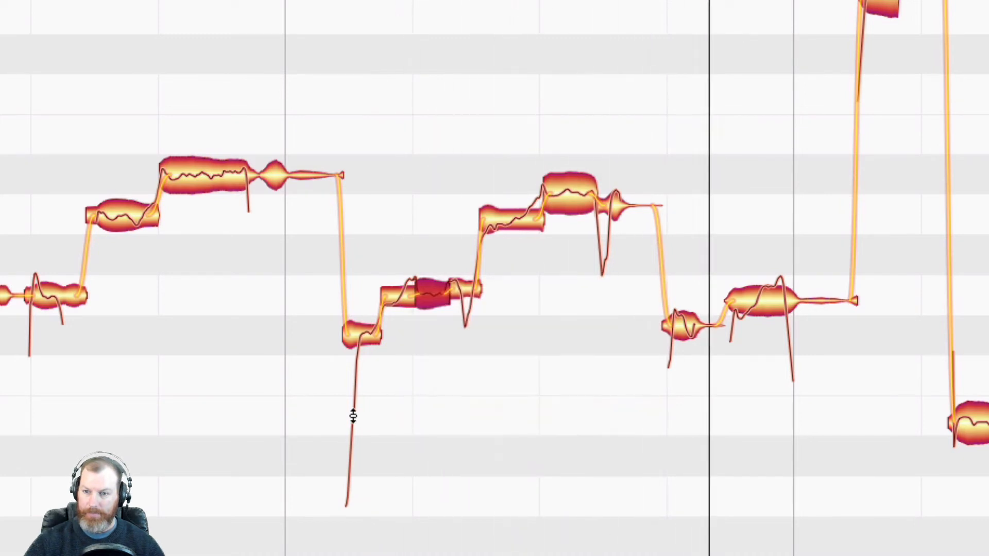
left_click(584, 194)
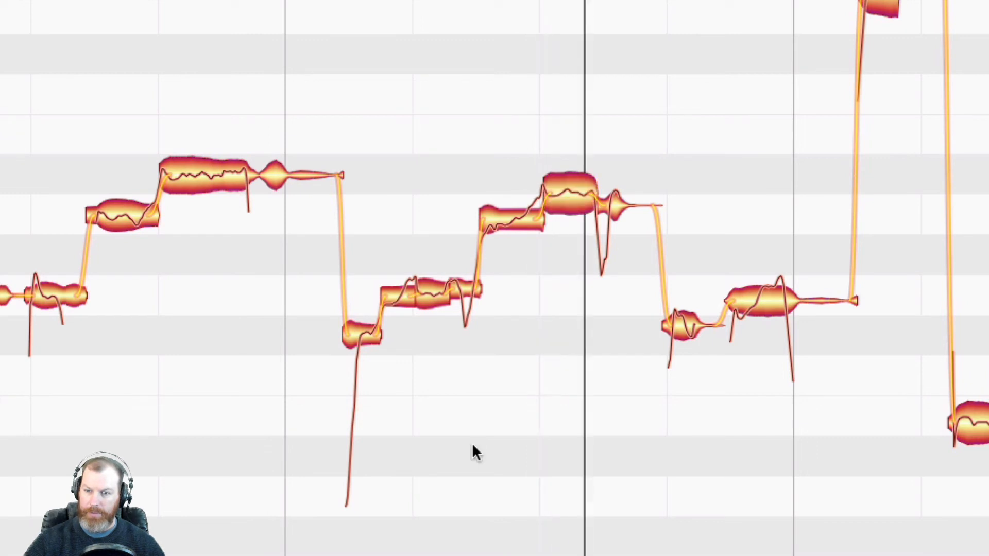
- Nudge the phrase's first low note slightly later with the Timing Tool and play the result
right_click(438, 365)
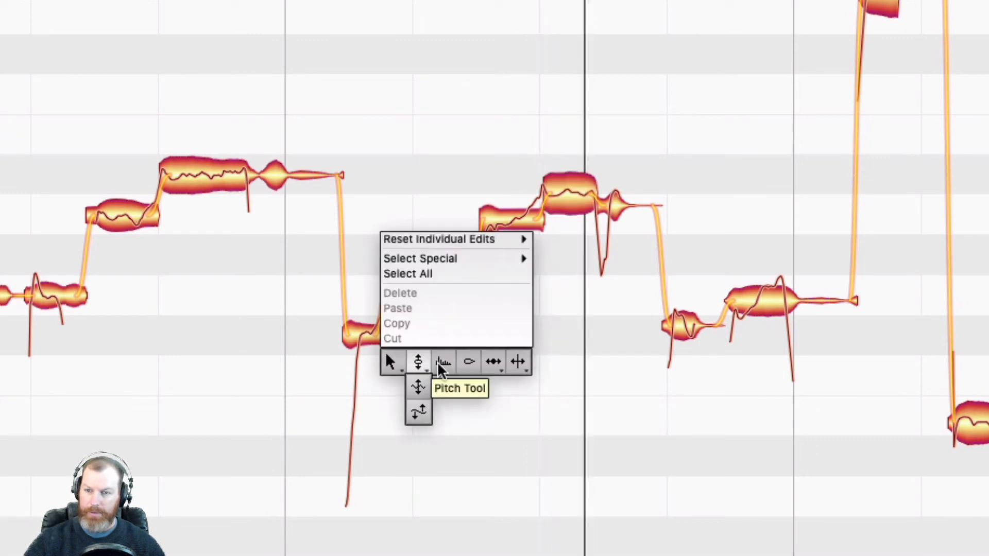
left_click(493, 362)
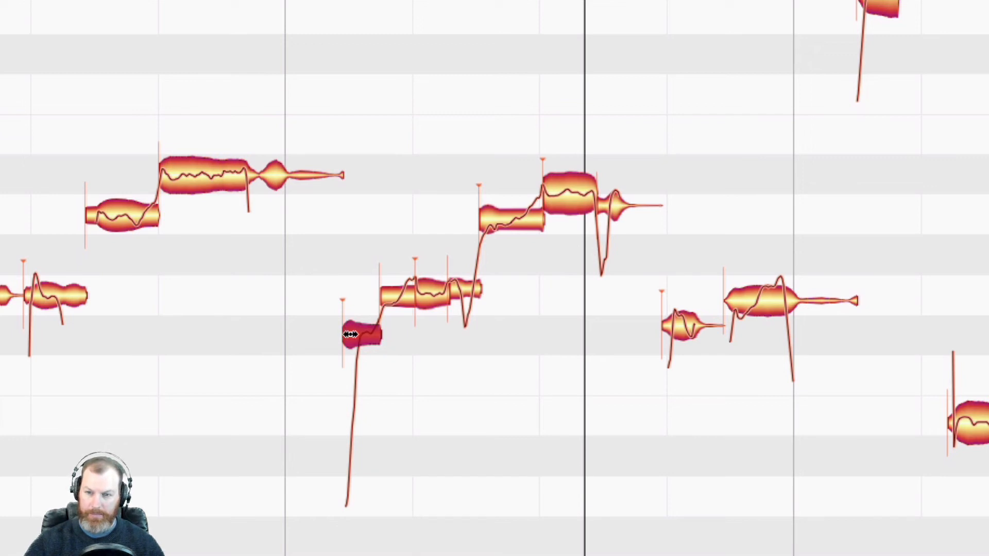
left_click_drag(347, 333, 347, 334)
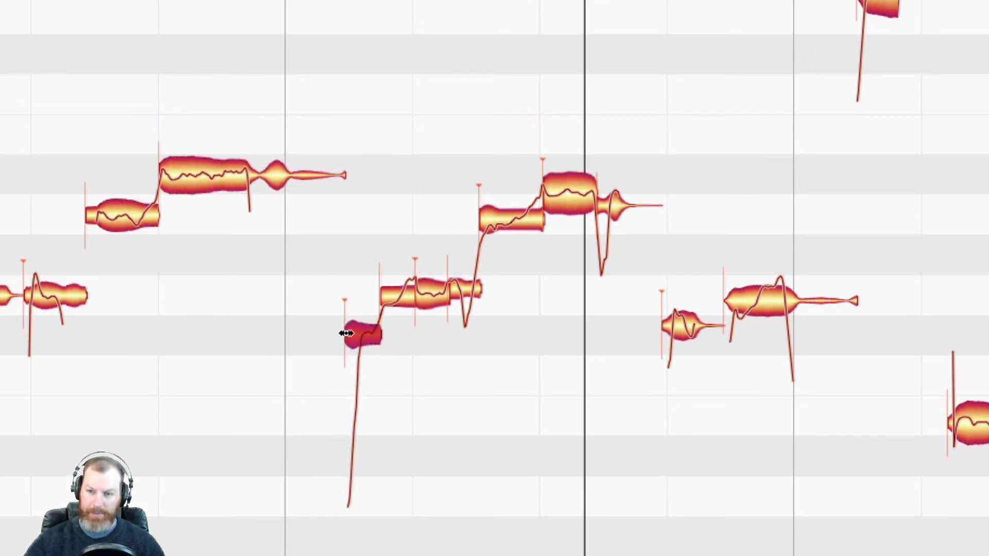
key("space")
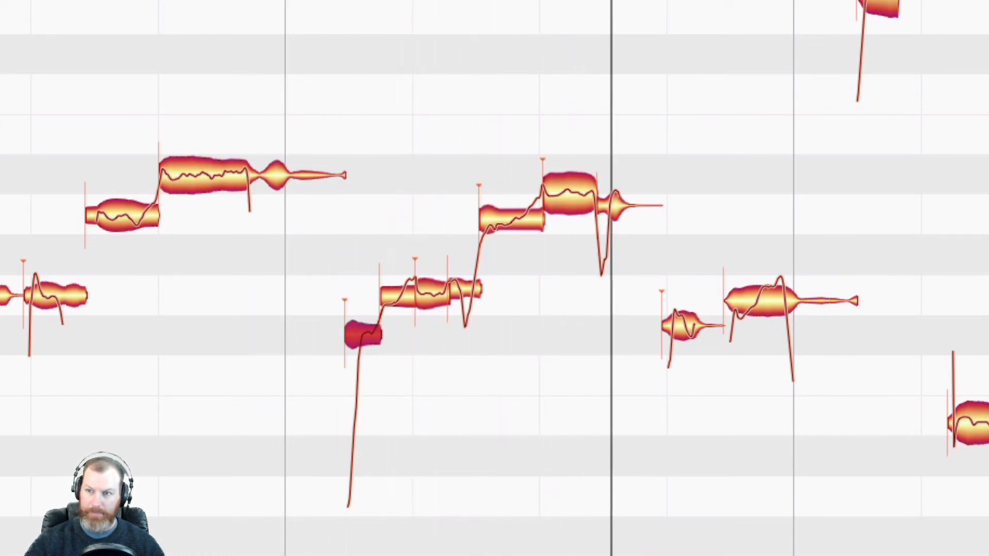
key("space")
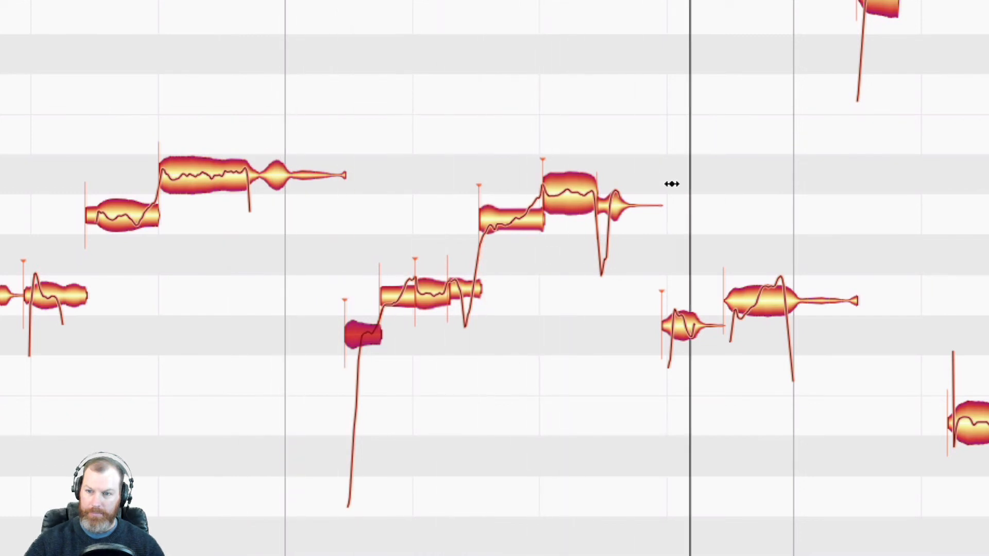
- Snap the short low note after the phrase's peak to Gb, and split the rising note before the peak into three segments
right_click(662, 154)
left_click(590, 150)
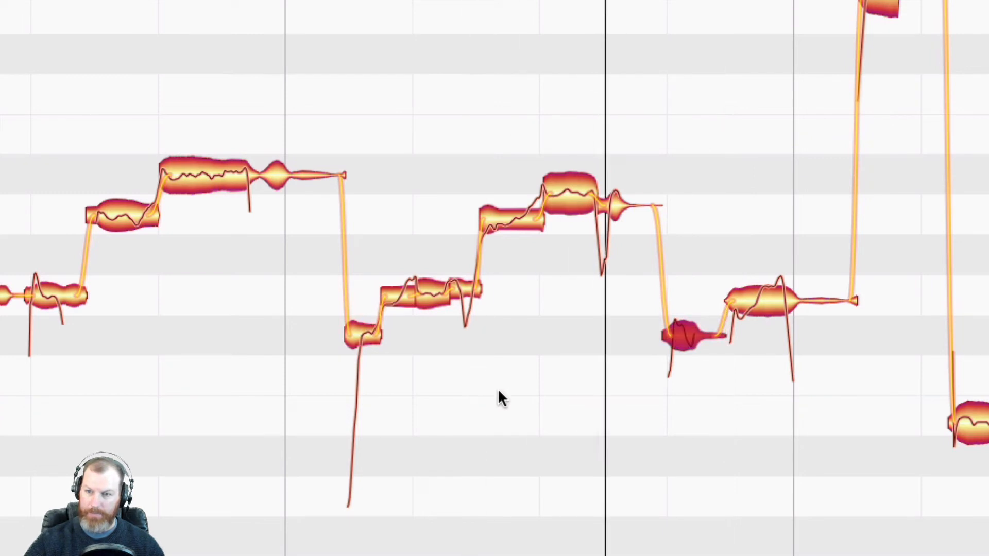
right_click(520, 394)
left_click(639, 401)
double_click(521, 223)
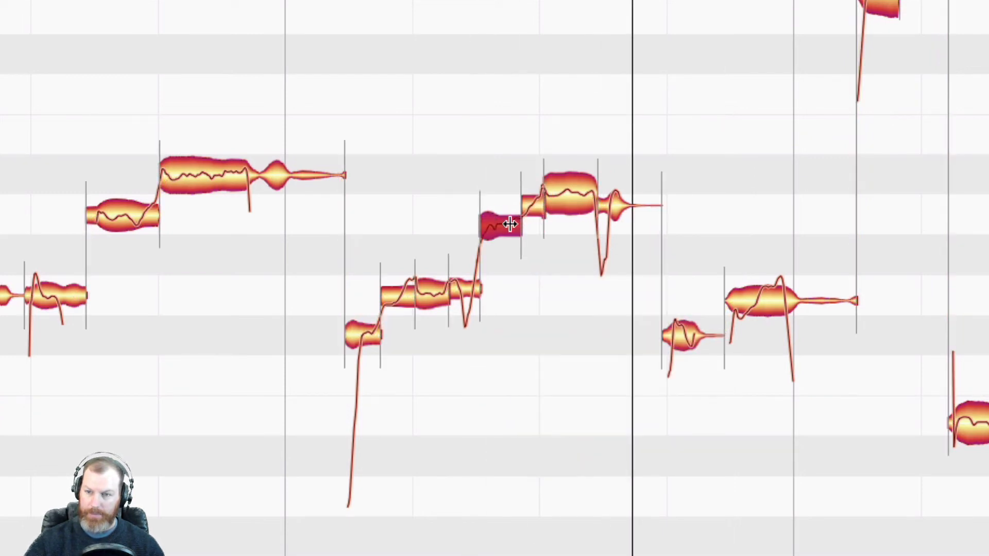
right_click(556, 378)
left_click(455, 387)
key("space")
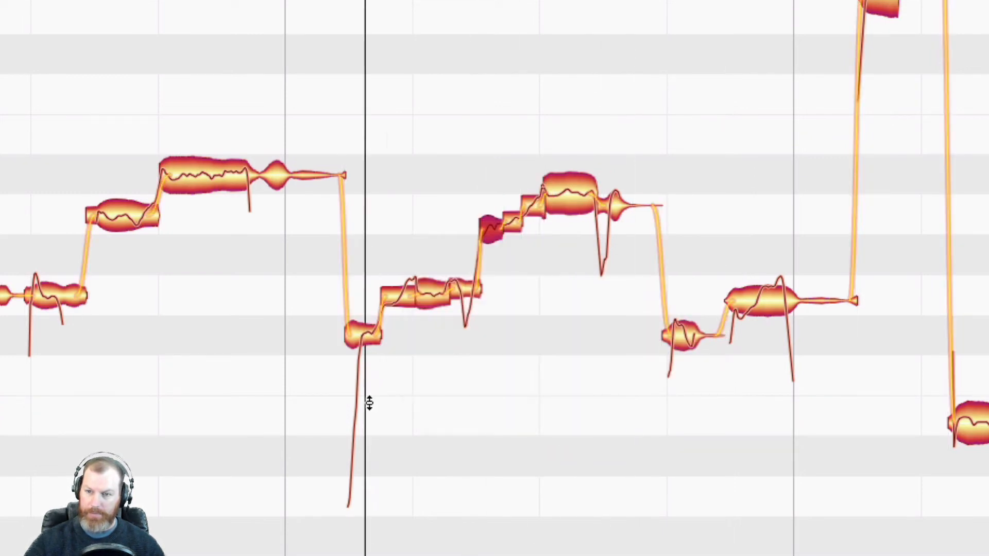
- Raise the phrase's peak note to Bb and the short low note following its tail to G
left_click(339, 420)
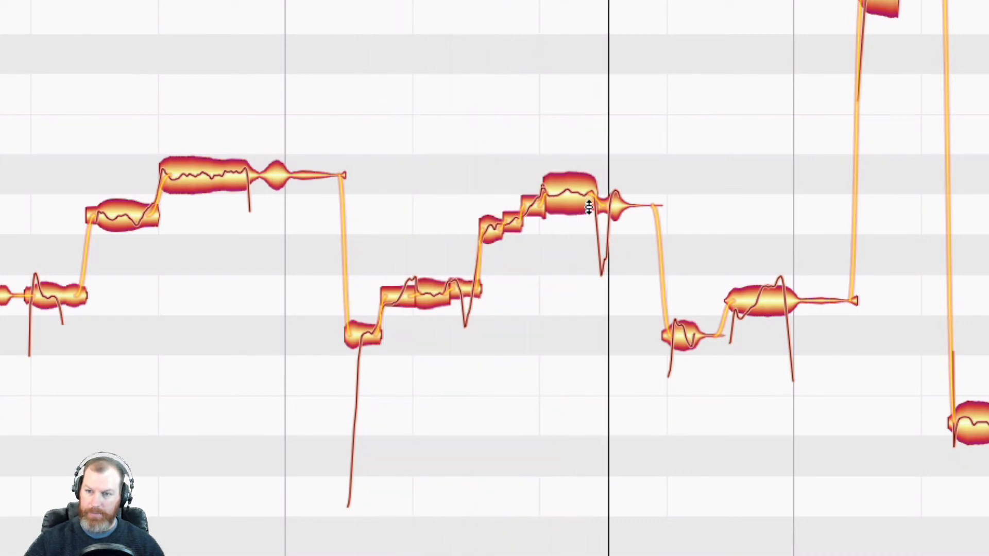
left_click(575, 199)
left_click_drag(558, 184, 558, 166)
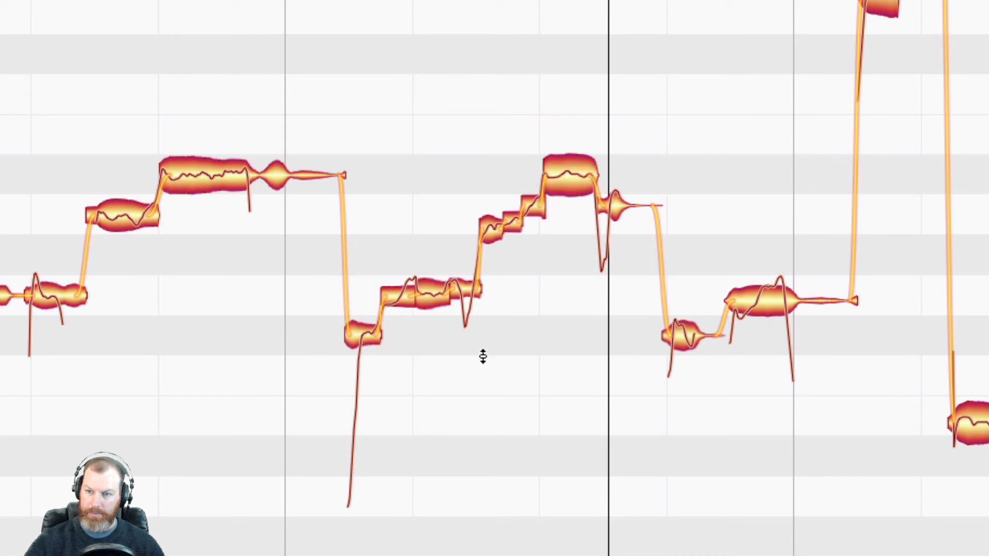
left_click(683, 340)
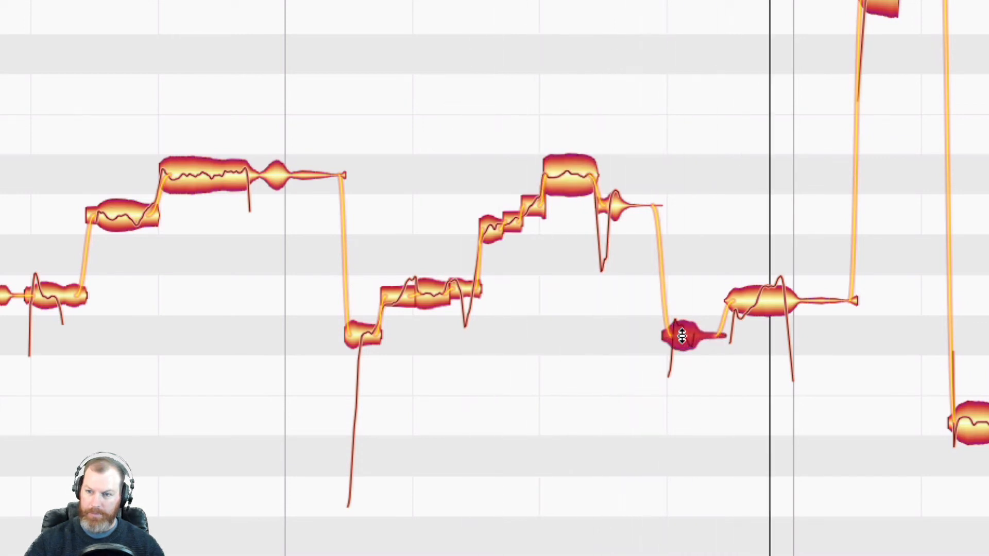
left_click_drag(685, 340, 684, 308)
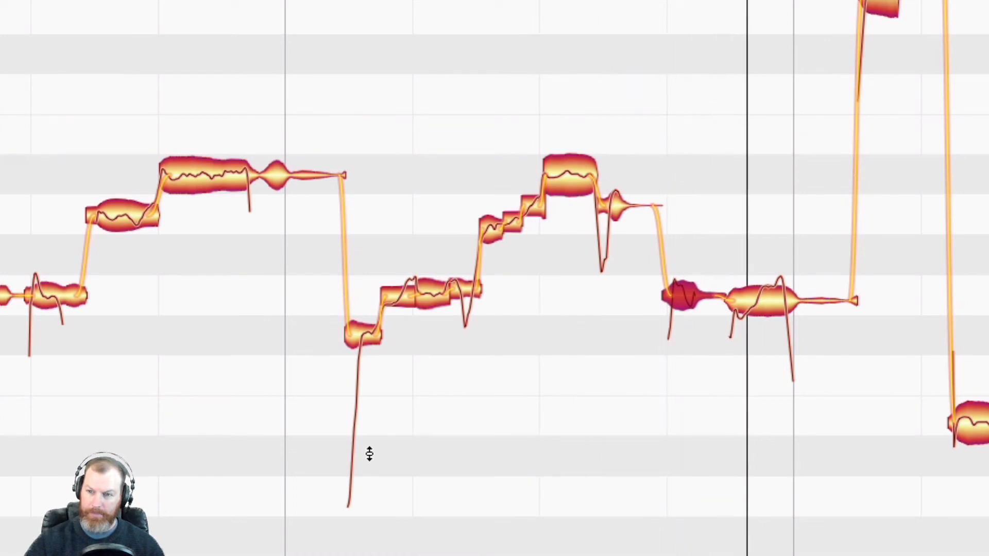
- Split the phrase's last low note in the middle, snap both halves to G and play them back
right_click(731, 361)
left_click(826, 363)
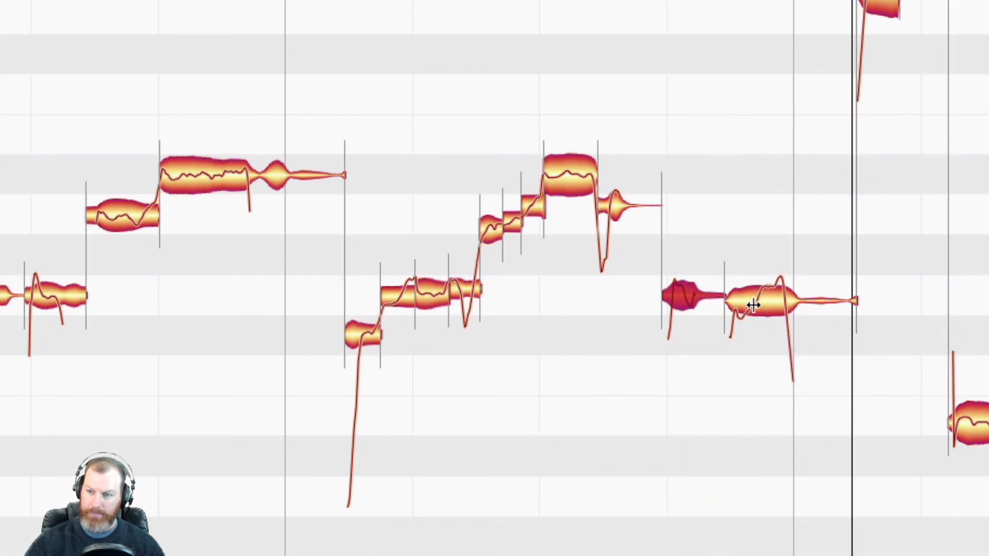
left_click(761, 297)
right_click(743, 399)
left_click(643, 397)
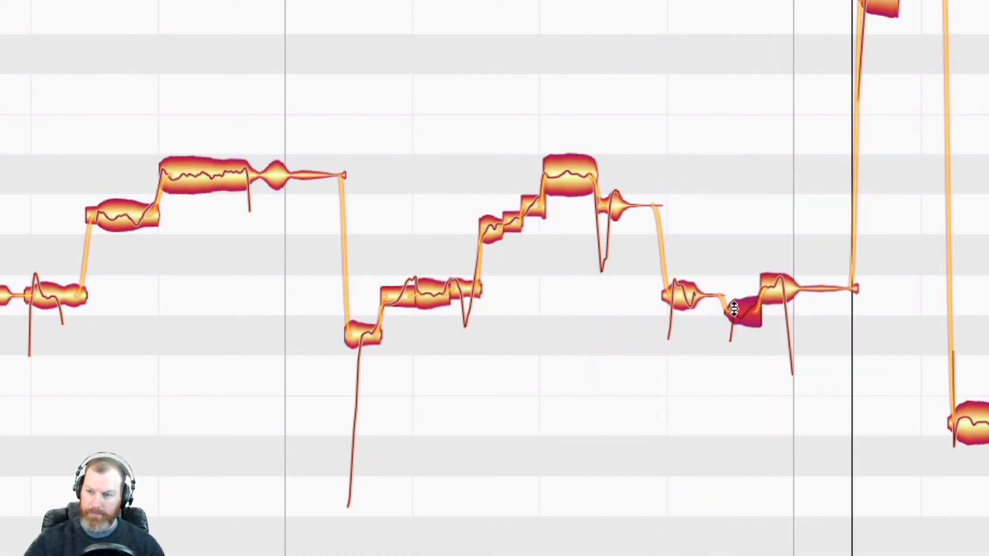
double_click(745, 311)
double_click(778, 289)
left_click(483, 439)
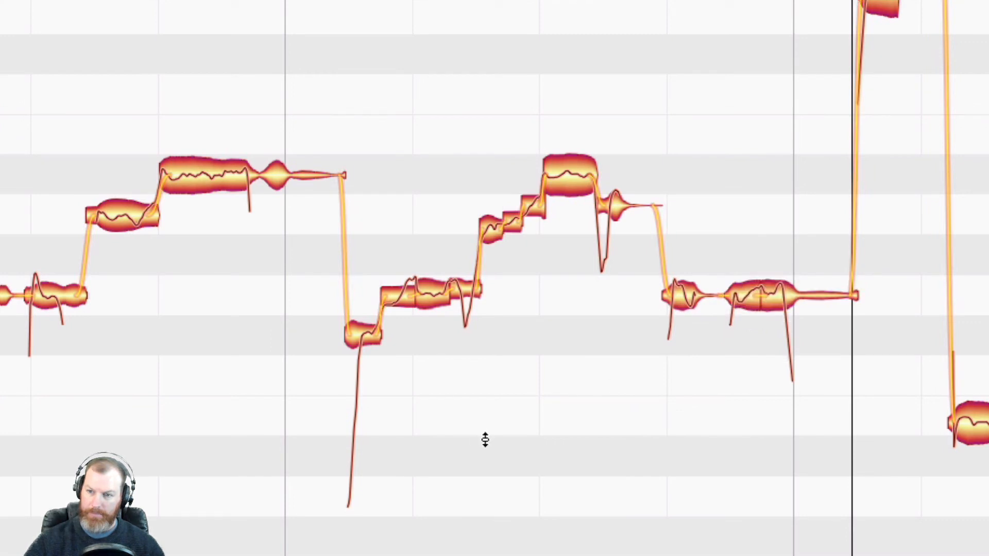
key("space")
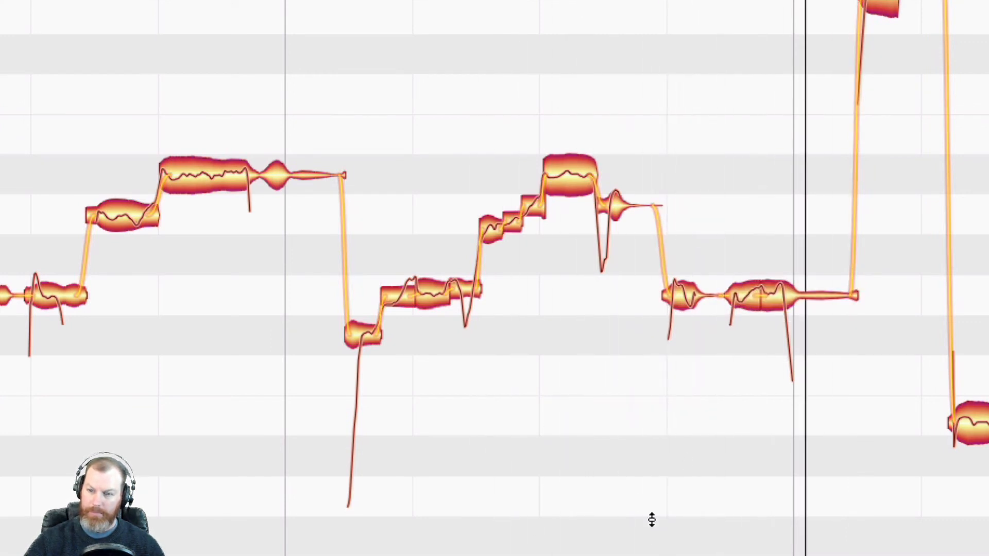
- Snap the long note late in bar 21 to C and slightly flatten its pitch curve with the Pitch Modulation Tool
scroll(534, 549, "right", 2)
scroll(534, 550, "down", 5)
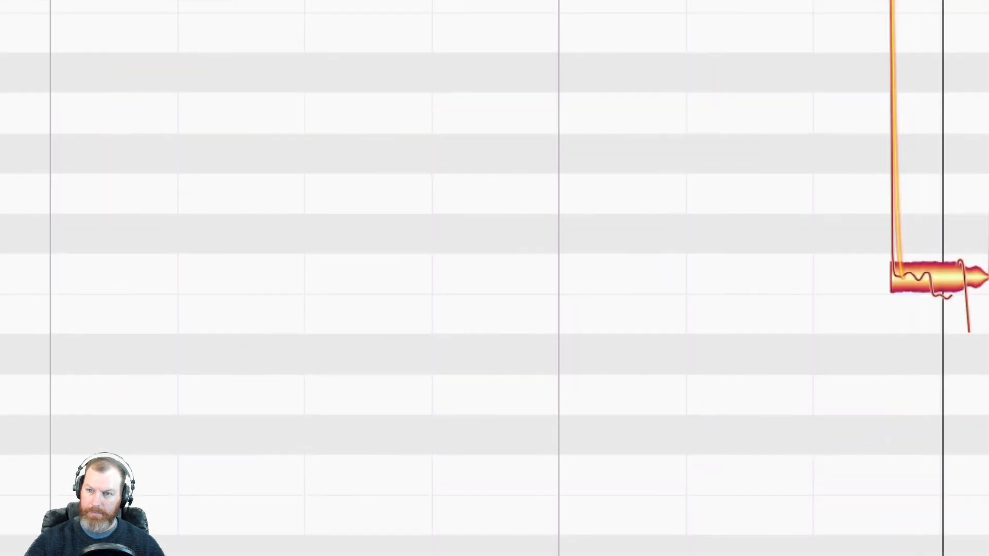
scroll(534, 550, "up", 6)
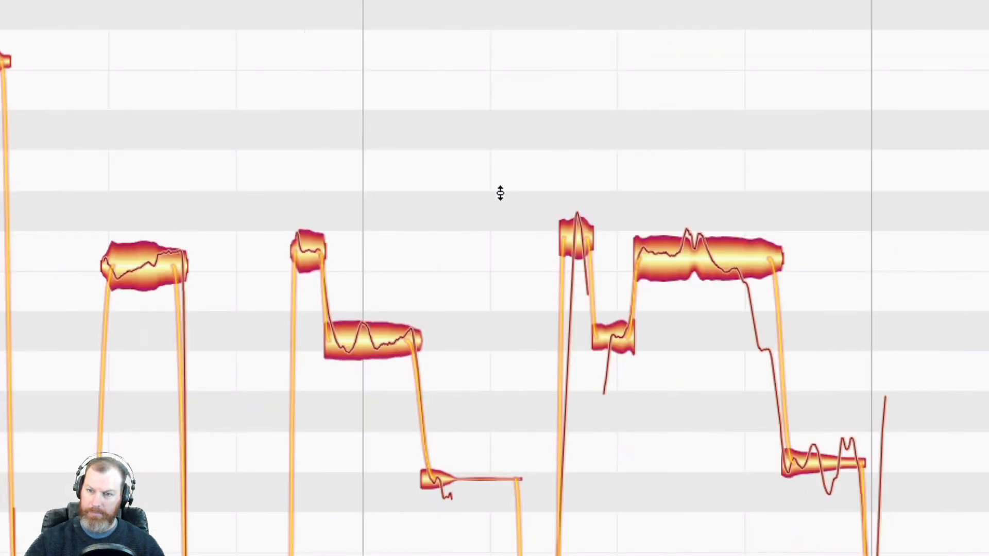
double_click(158, 272)
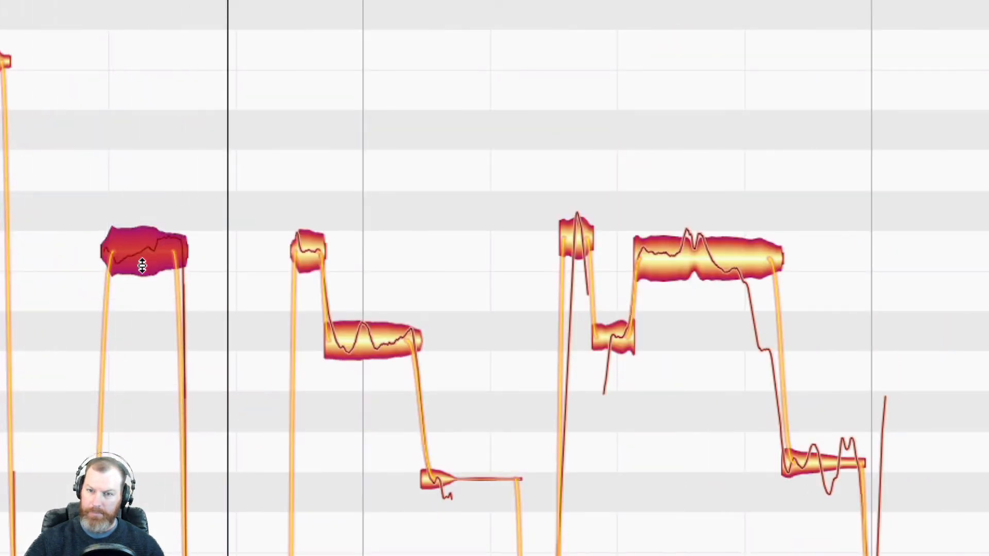
right_click(56, 289)
left_click(51, 340)
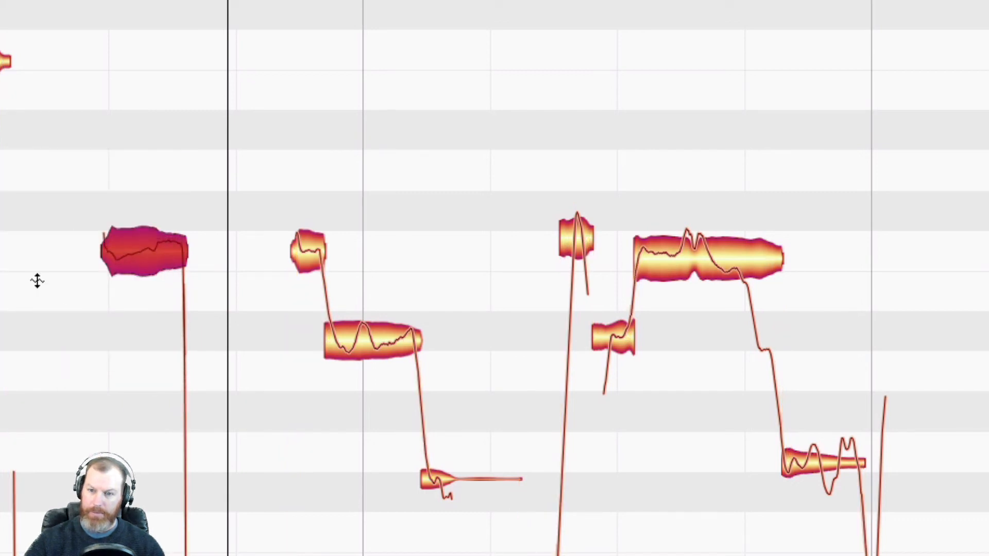
left_click(37, 281)
right_click(38, 278)
left_click(45, 251)
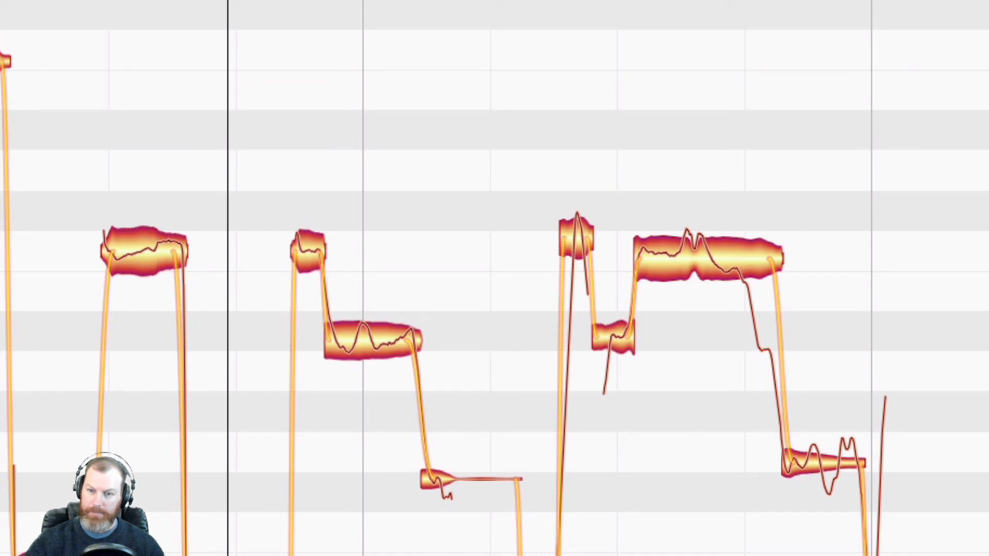
- Split the long C note late in bar 21 with the Note Separation Tool, where its pitch curve rises
scroll(495, 278, "left", 2)
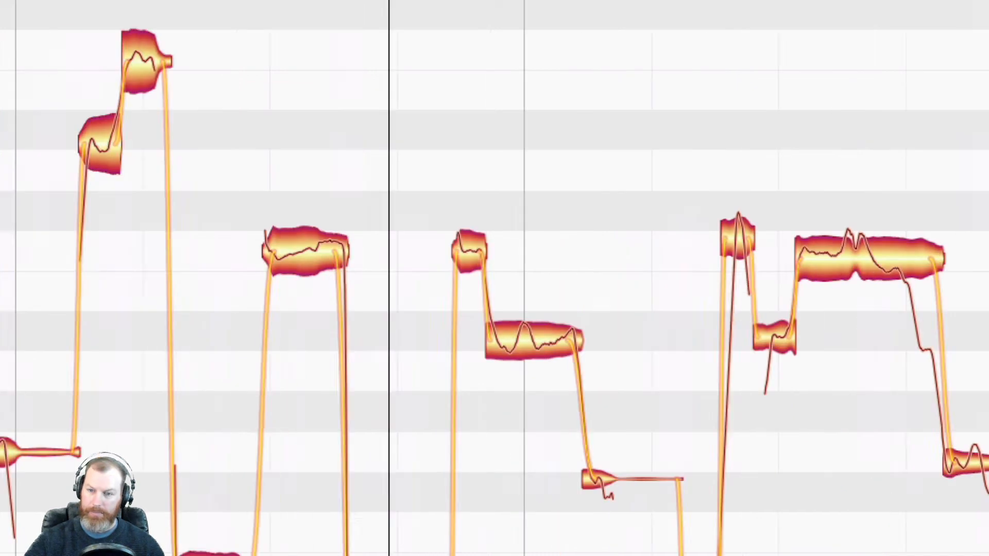
double_click(210, 544)
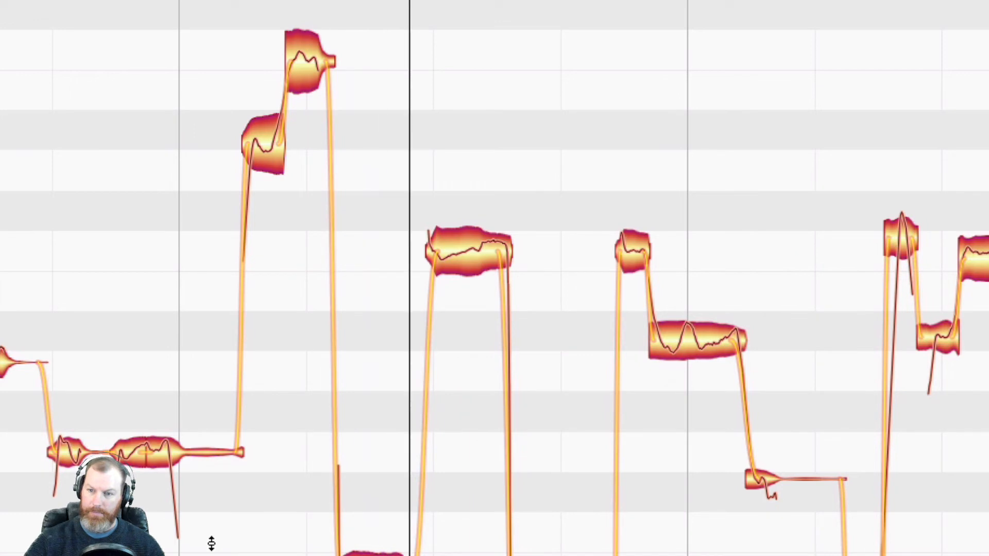
right_click(239, 522)
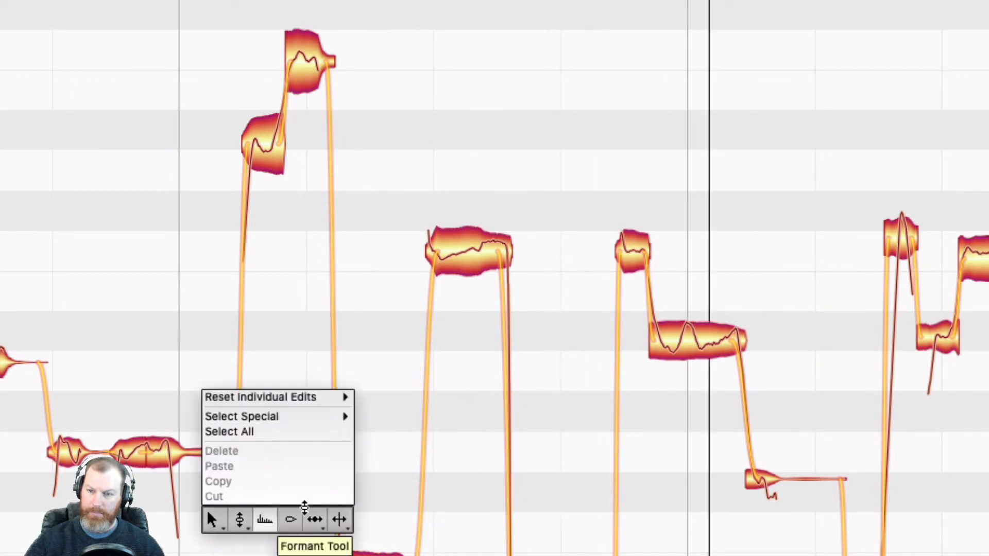
left_click(338, 520)
left_click(481, 248)
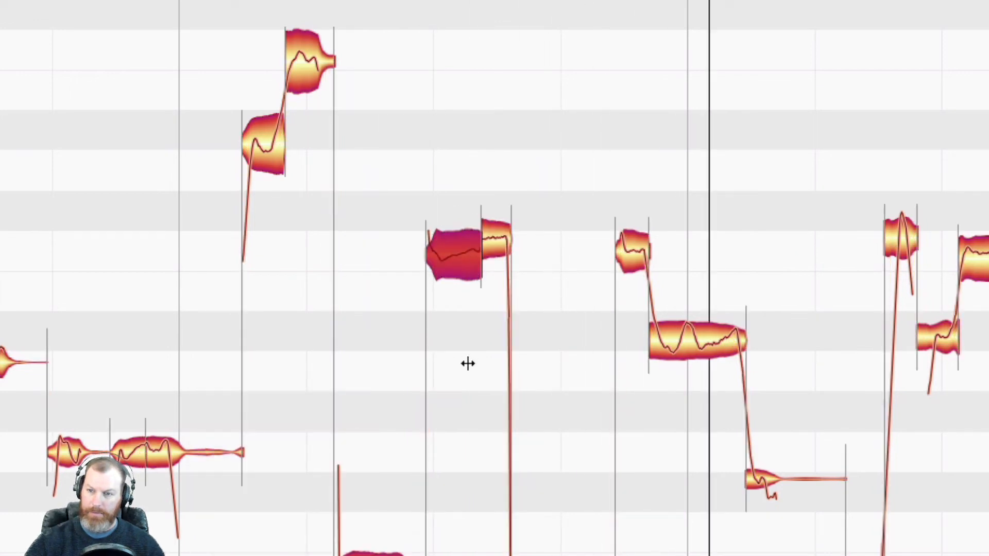
- Snap both halves of the split note late in bar 21 to C with the Pitch Tool
right_click(466, 364)
left_click(336, 363)
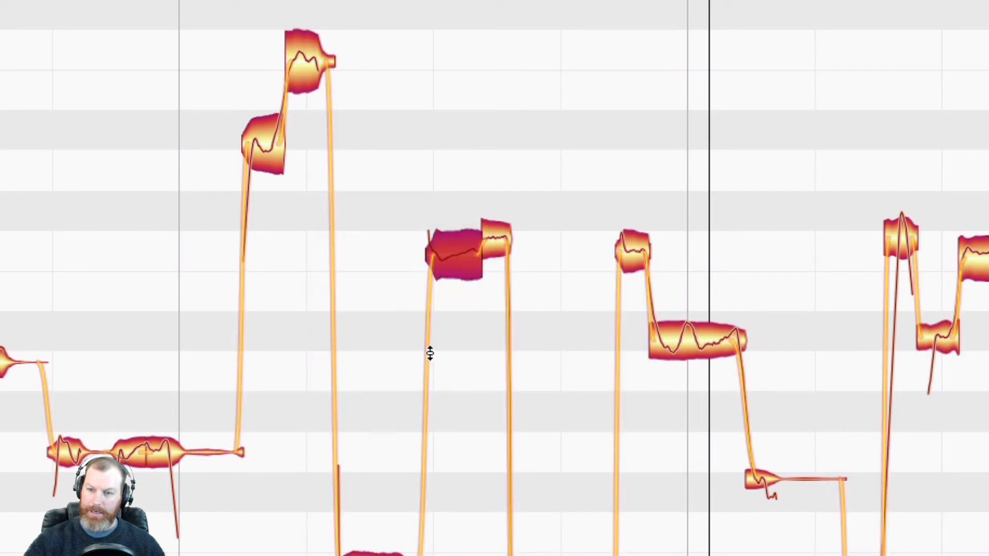
double_click(495, 242)
double_click(449, 252)
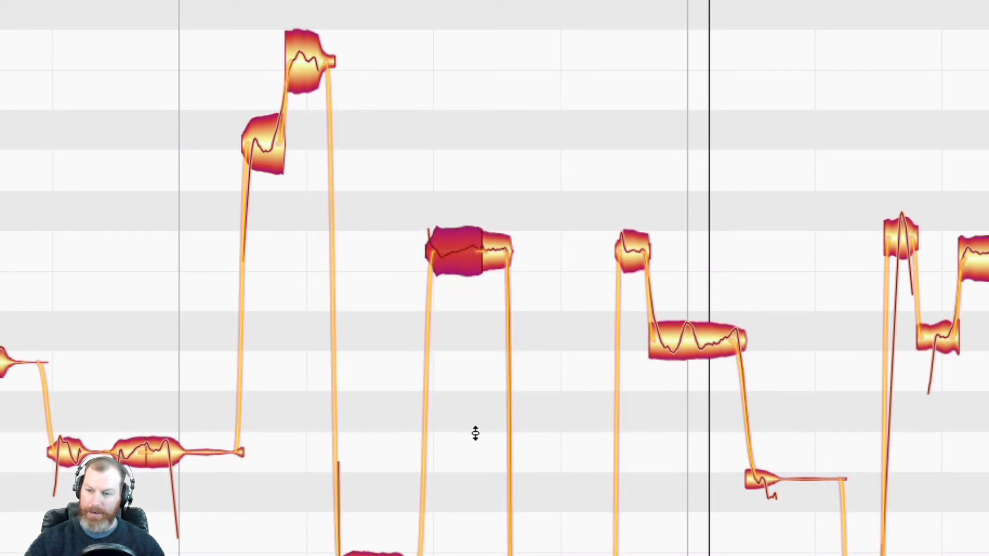
- Snap the long note spanning the start of bar 22 to Bb and play the phrase back
scroll(476, 433, "up", 5)
scroll(477, 439, "down", 8)
scroll(500, 449, "up", 2)
scroll(500, 450, "down", 6)
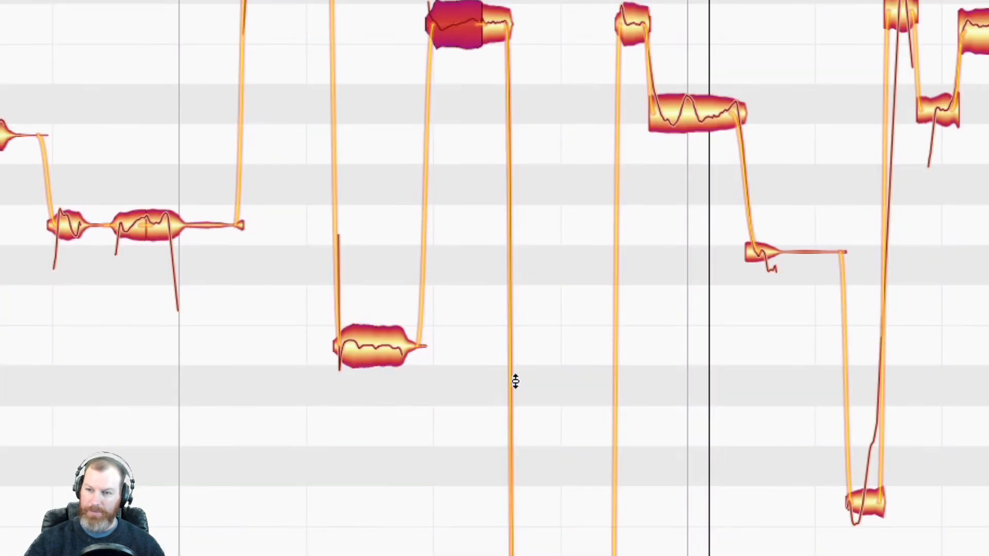
left_click(628, 19)
double_click(688, 125)
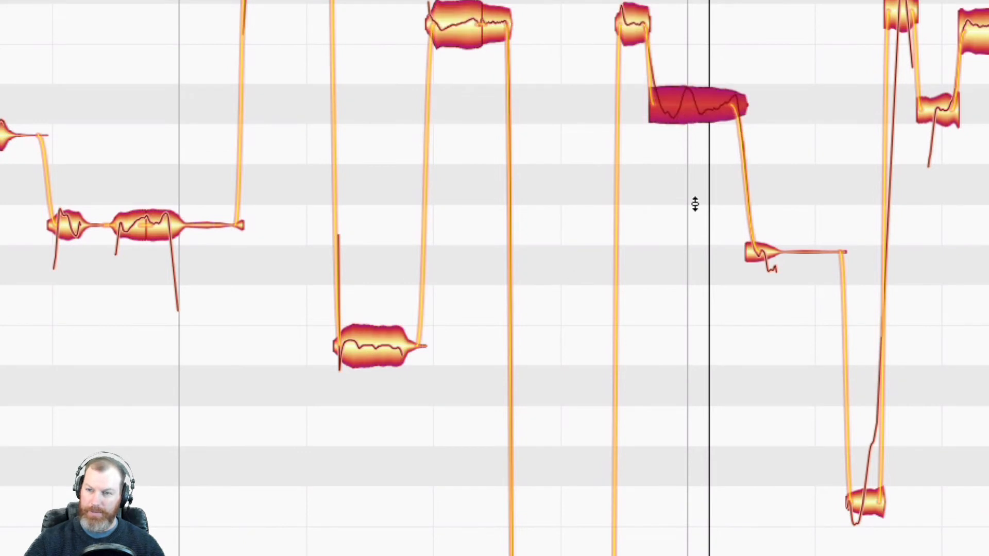
scroll(318, 357, "up", 3)
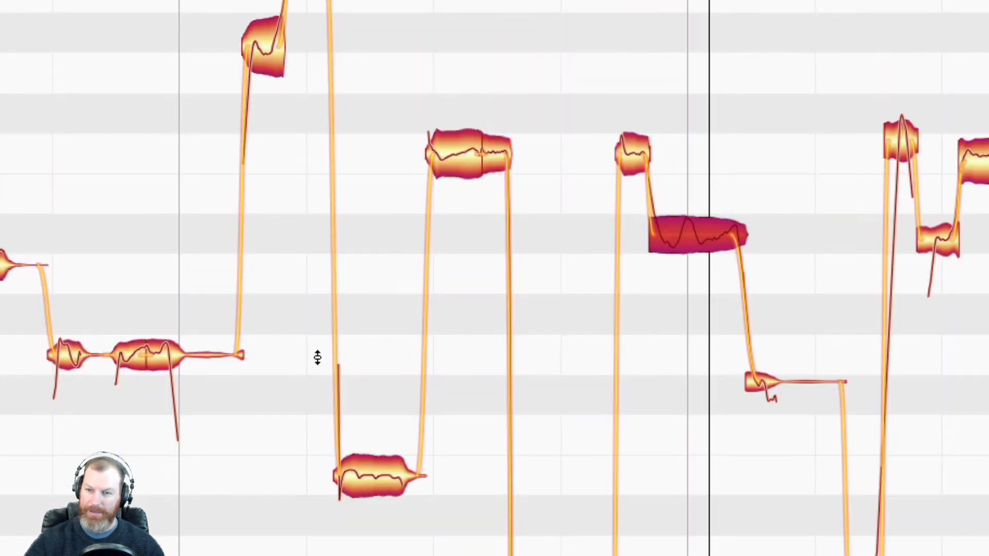
scroll(316, 354, "up", 2)
scroll(312, 358, "down", 2)
scroll(213, 338, "up", 4)
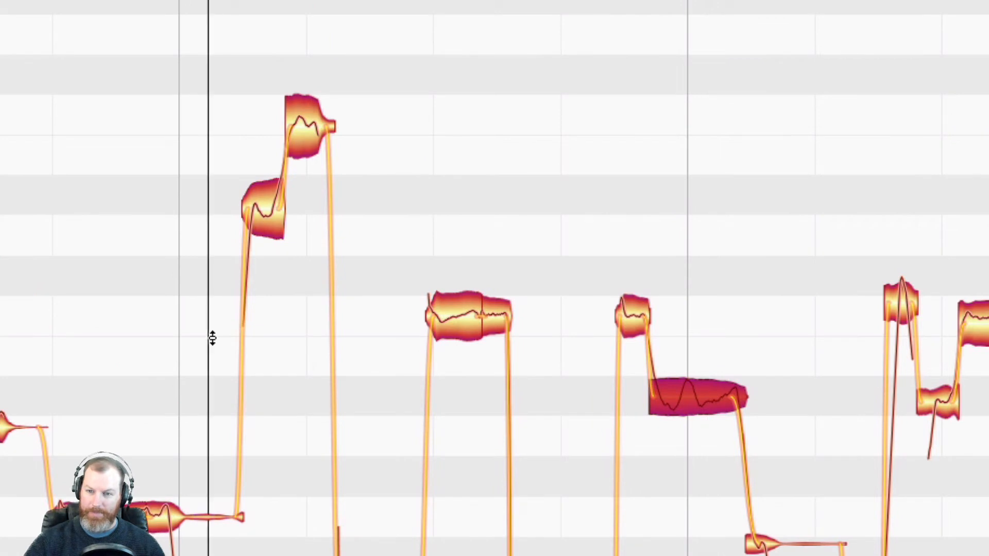
- Select the notes of bar 21 together and slightly lower their volume with the Amplitude Tool
right_click(205, 331)
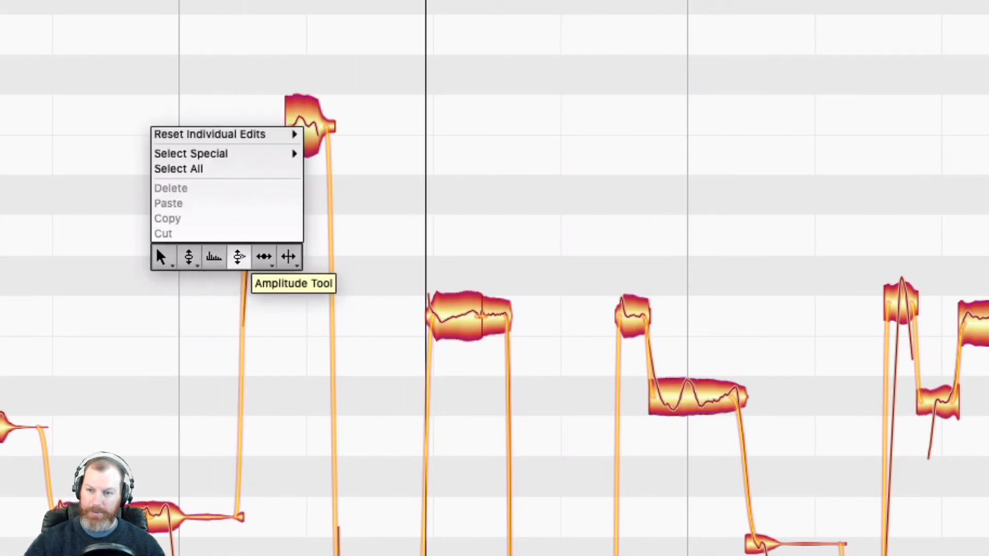
left_click(239, 256)
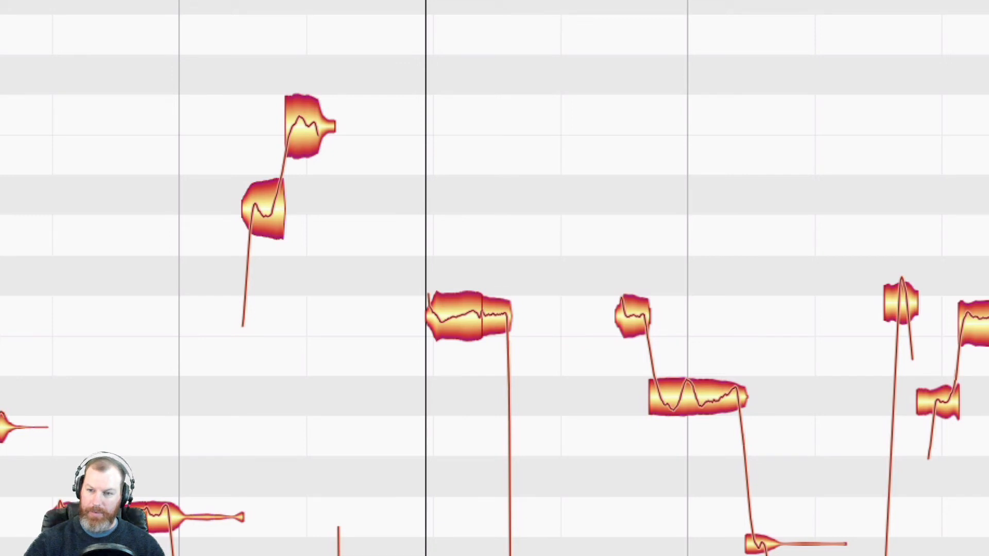
left_click_drag(217, 76, 385, 312)
right_click(257, 57)
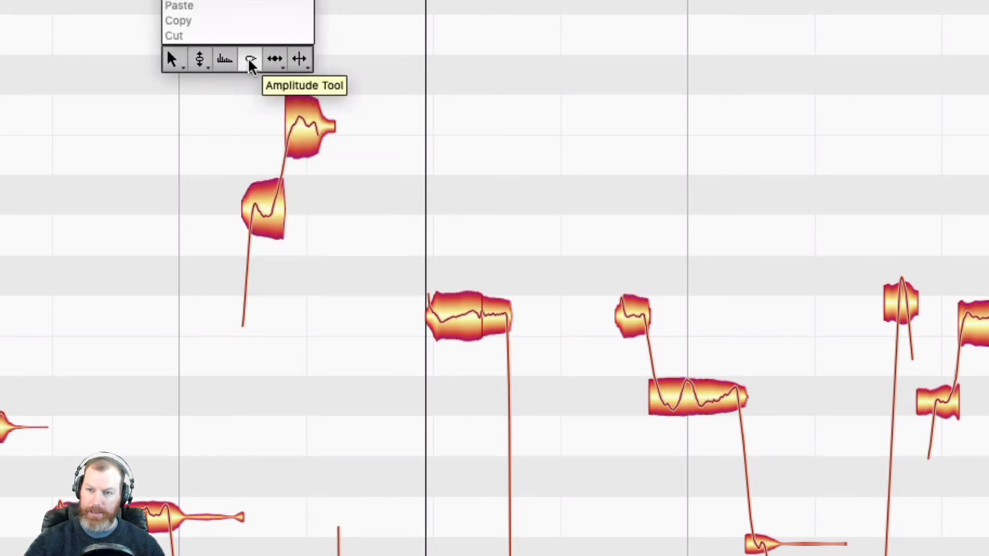
left_click(250, 61)
left_click_drag(250, 59, 472, 521)
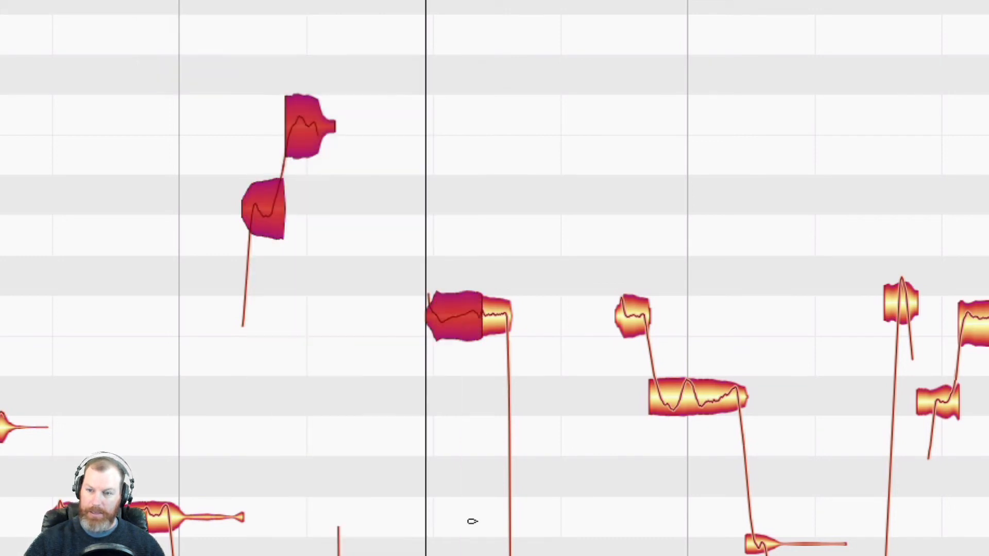
left_click_drag(517, 31, 278, 554)
left_click_drag(269, 219, 276, 239)
left_click(129, 190)
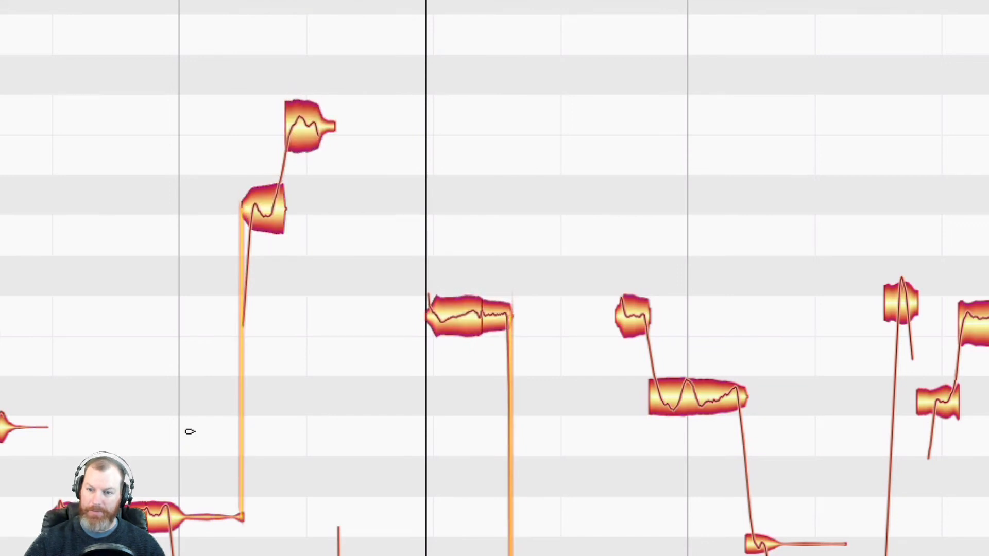
- Split off the quiet stretch between the G note and the rising notes early in bar 21 as its own note
scroll(188, 431, "down", 3)
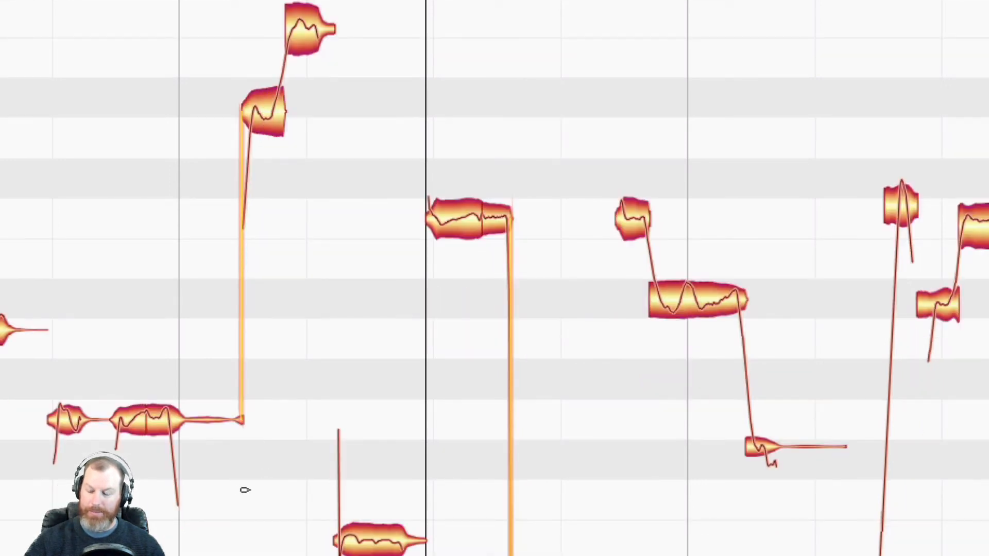
right_click(208, 478)
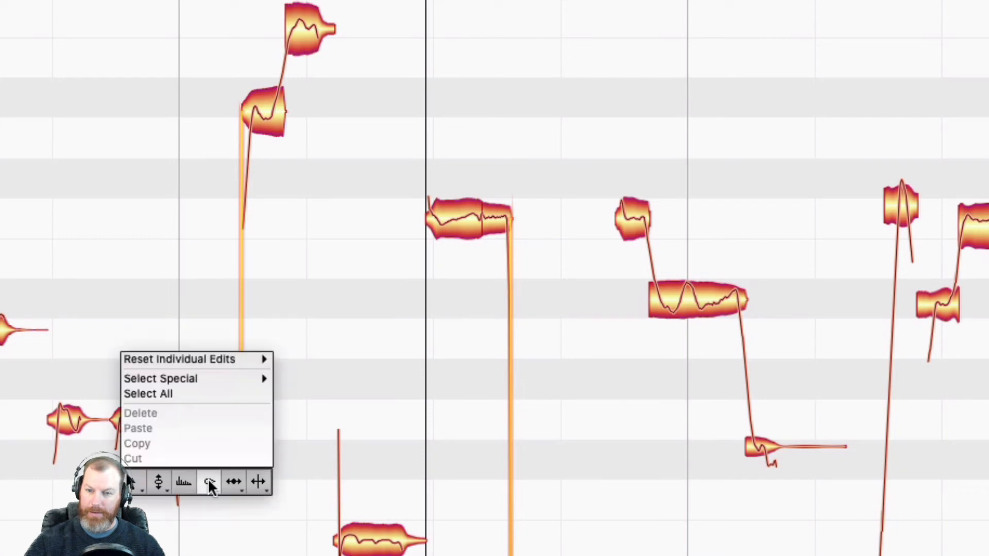
left_click(273, 484)
key("space")
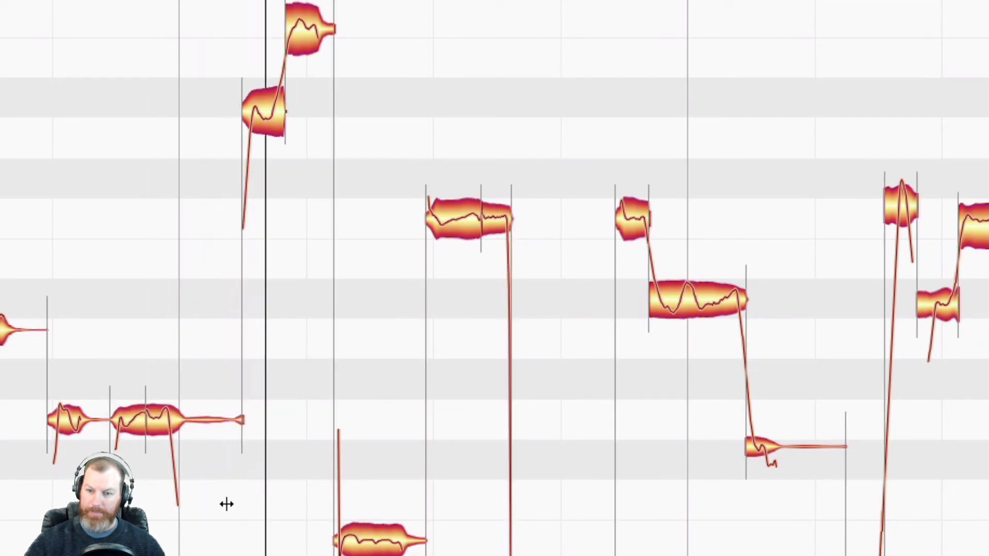
double_click(193, 423)
double_click(232, 519)
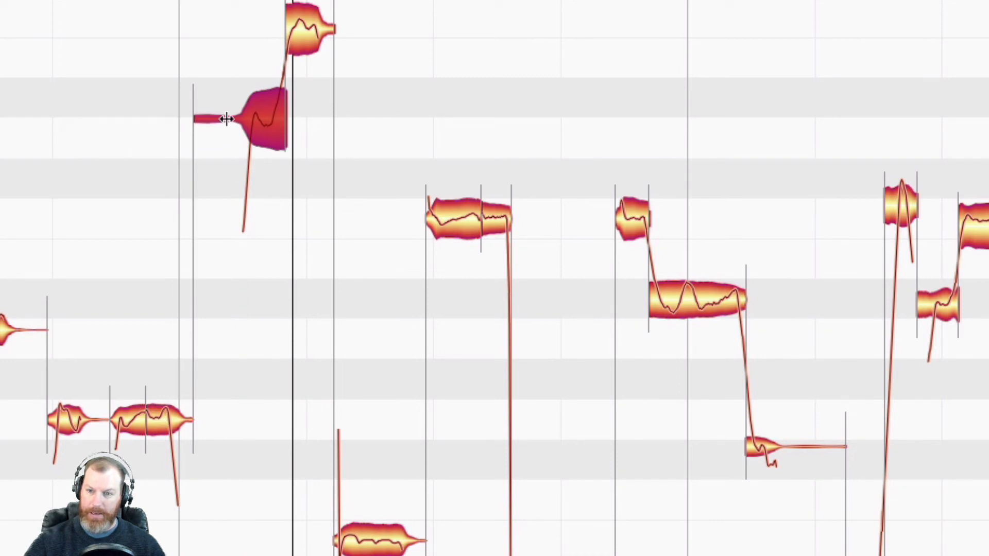
double_click(227, 119)
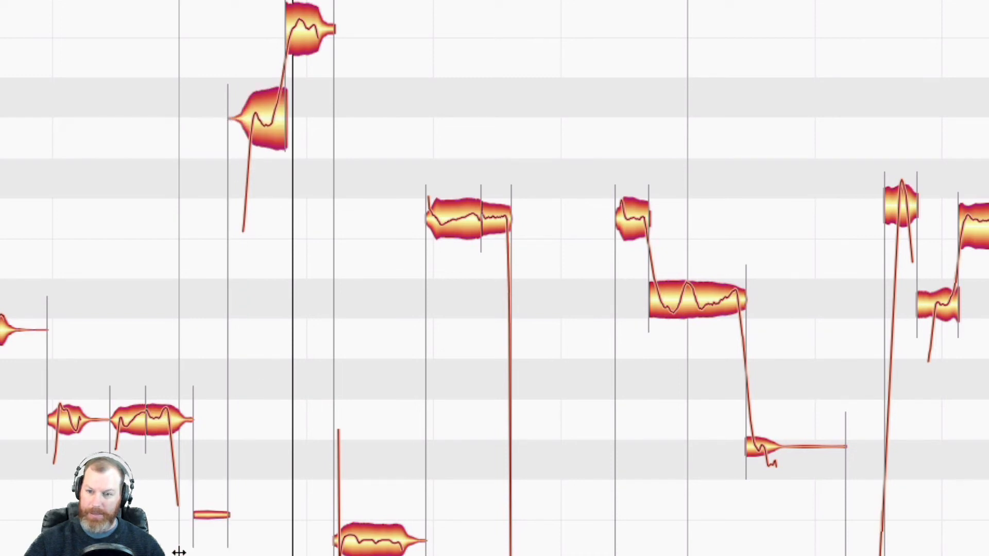
left_click_drag(179, 553, 272, 432)
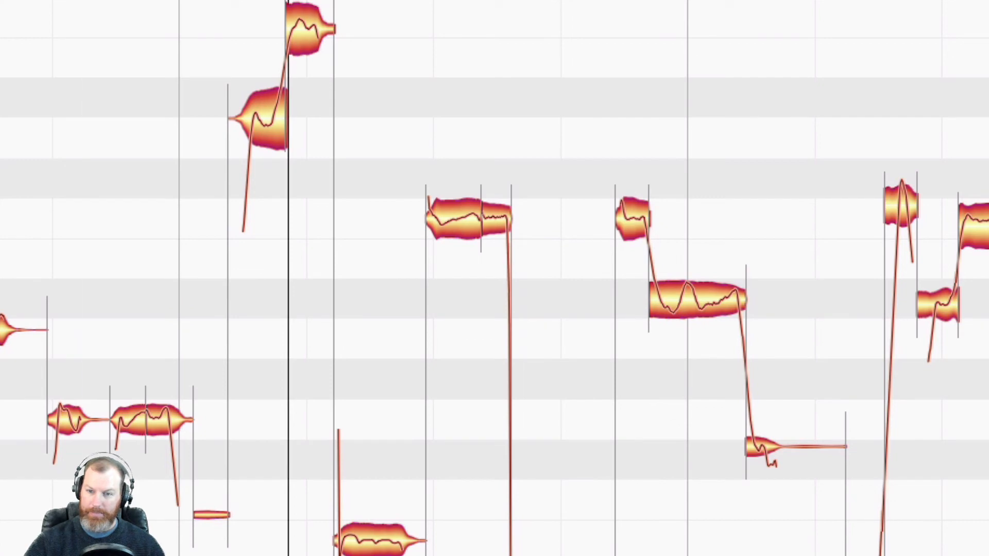
double_click(111, 554)
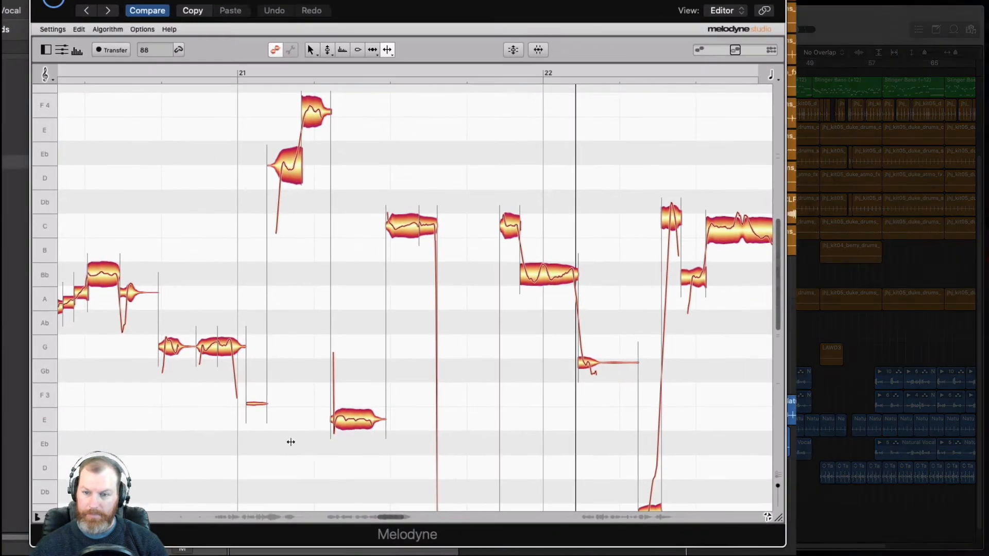
- Turn the separated quiet stretch at the start of bar 21 down to near silence with the Amplitude Tool and play it back
right_click(276, 365)
left_click(275, 324)
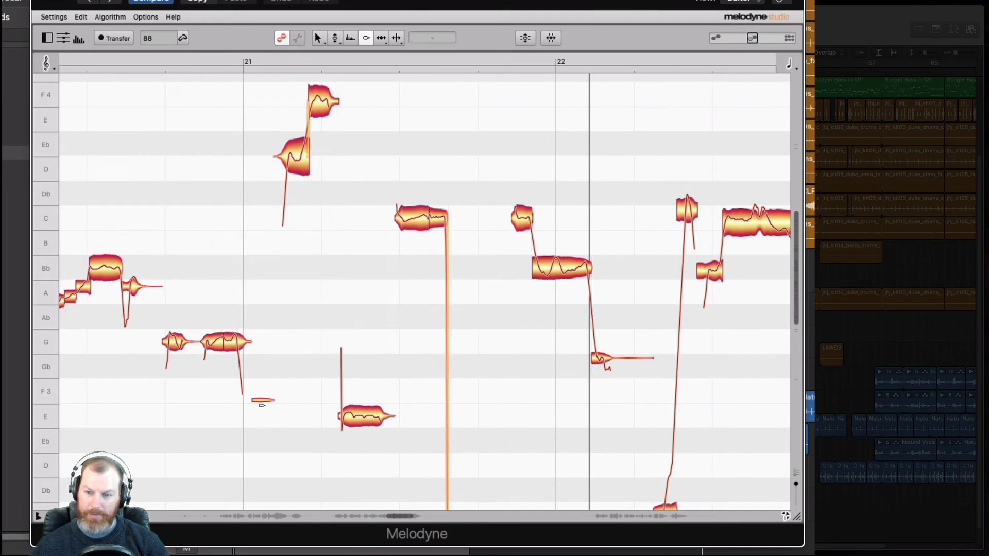
left_click_drag(260, 400, 274, 487)
left_click(268, 426)
key("space")
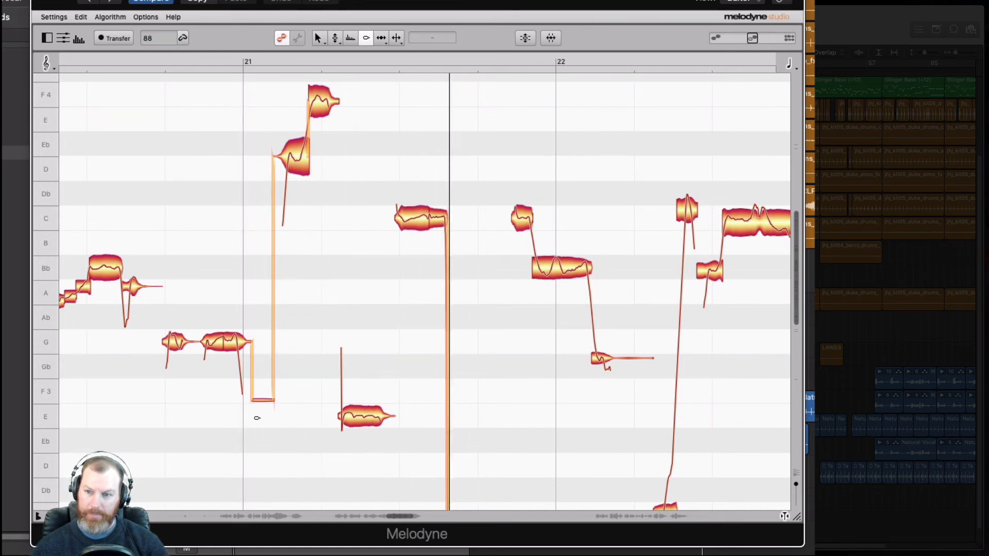
- Lower the first of the two high notes early in bar 21 to -2.04 dB
scroll(285, 408, "up", 1)
scroll(343, 392, "down", 8)
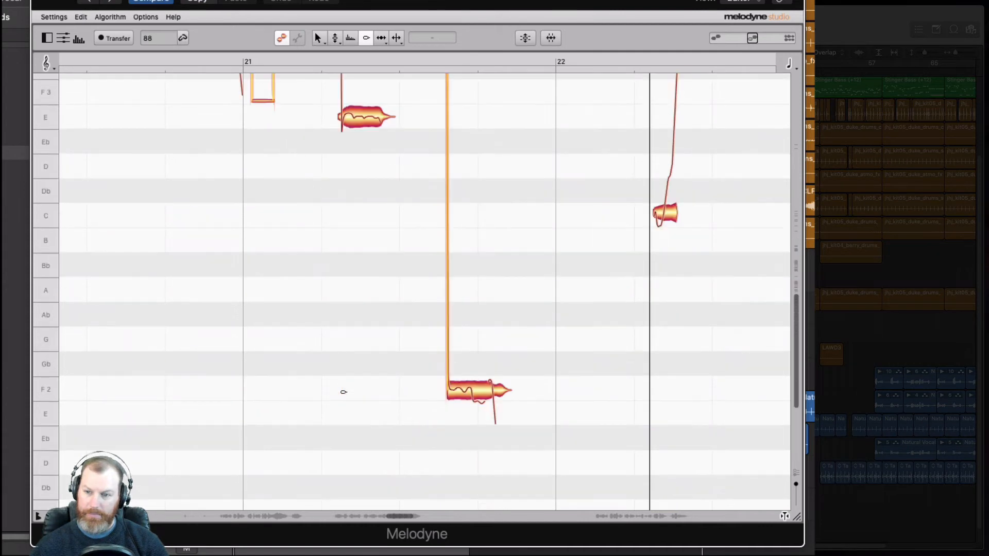
scroll(407, 378, "up", 8)
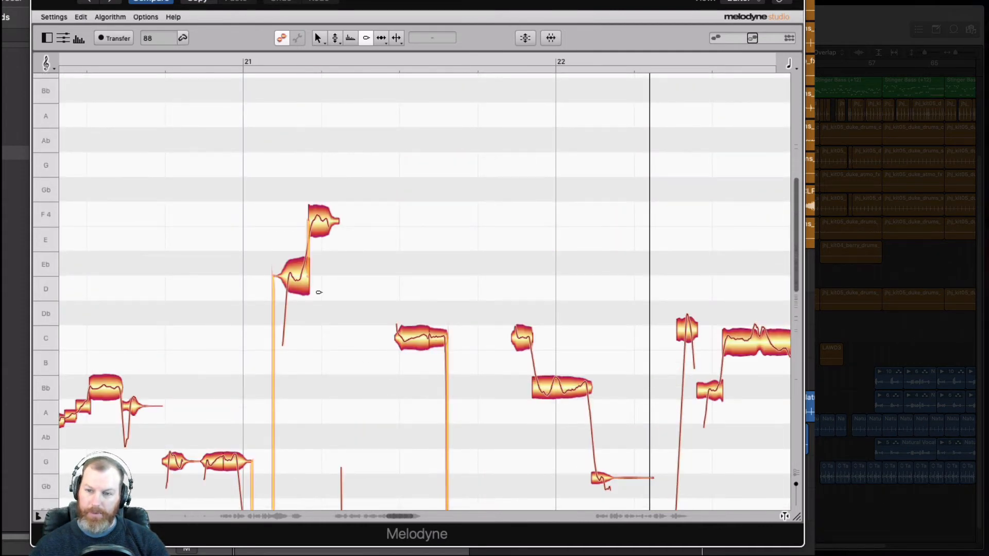
left_click(302, 284)
left_click(304, 292)
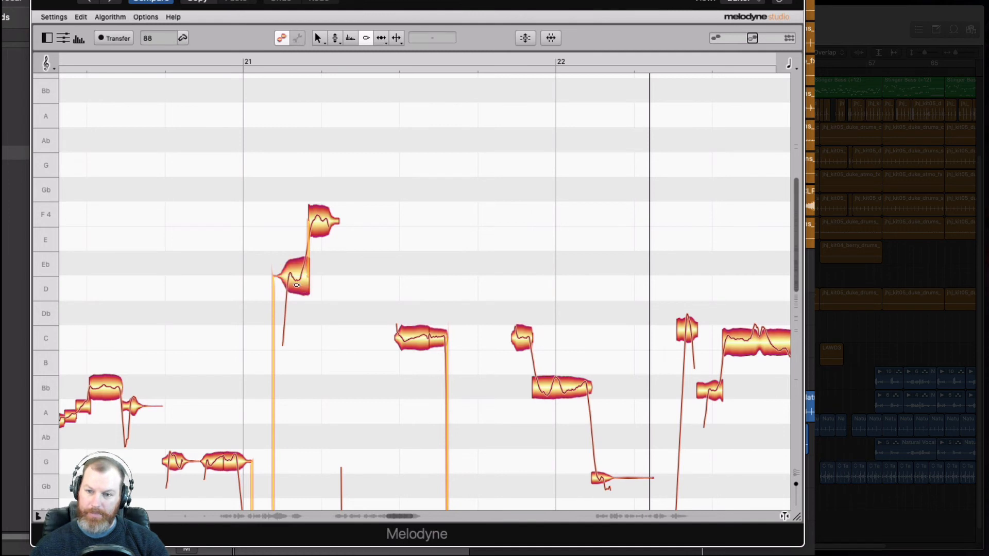
left_click_drag(297, 285, 300, 297)
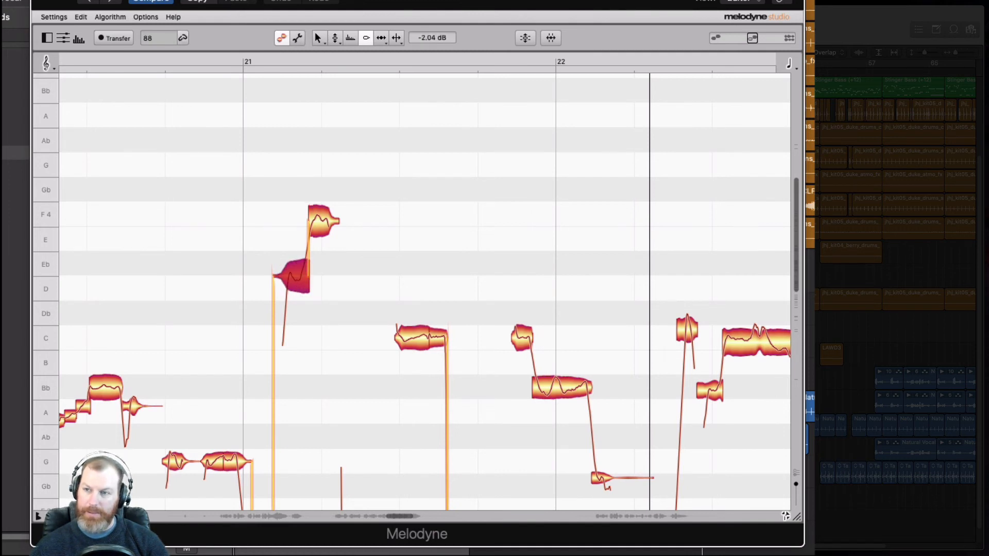
- Play bar 21 back repeatedly from its start to check the volume balance between the phrase's notes
key("comma")
key("comma")
key("space")
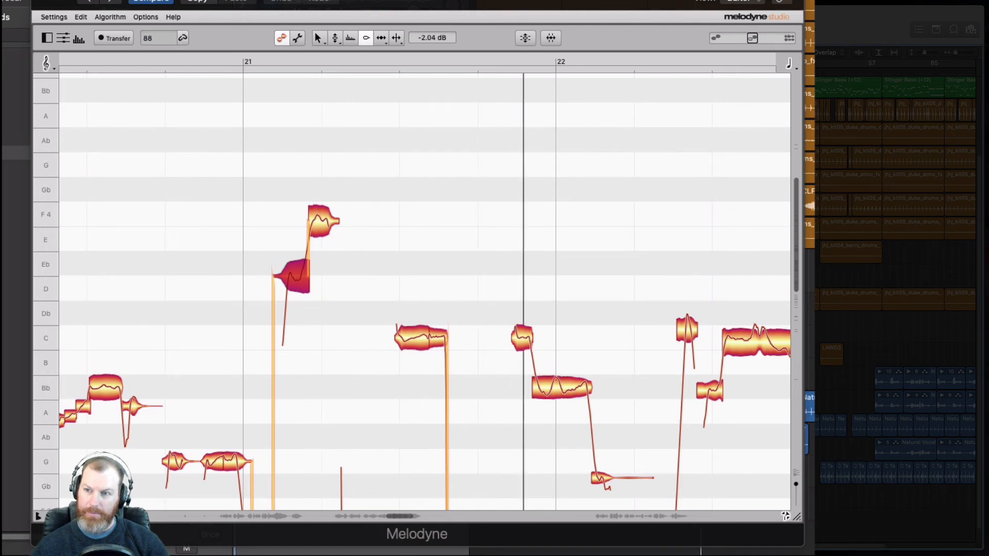
key("space")
key("comma")
key("comma")
key("comma")
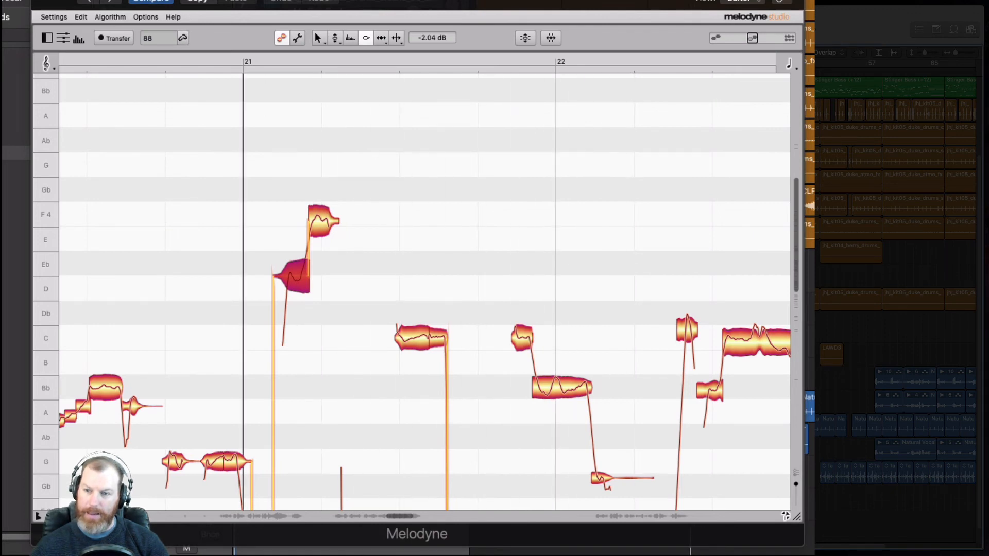
key("space")
scroll(566, 293, "down", 10)
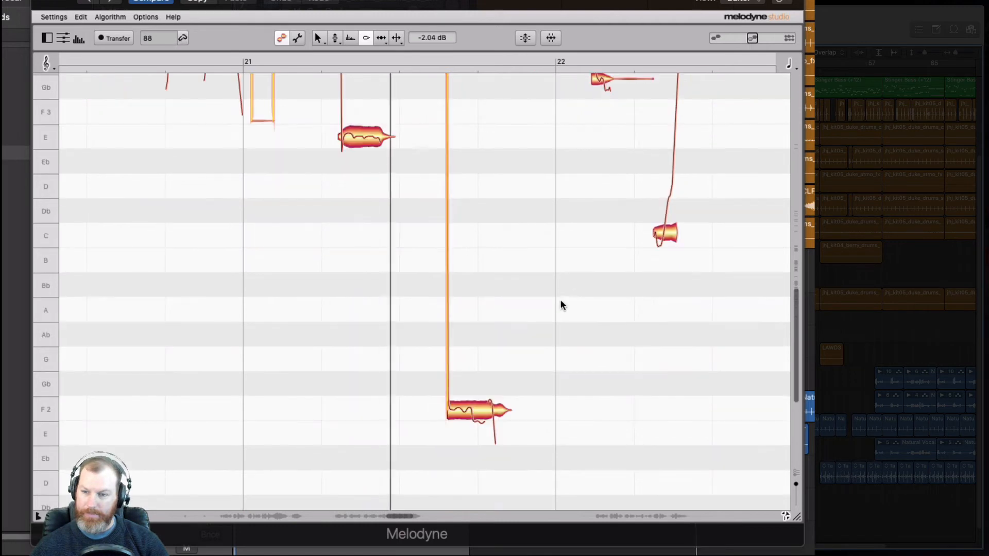
key("space")
scroll(450, 298, "up", 6)
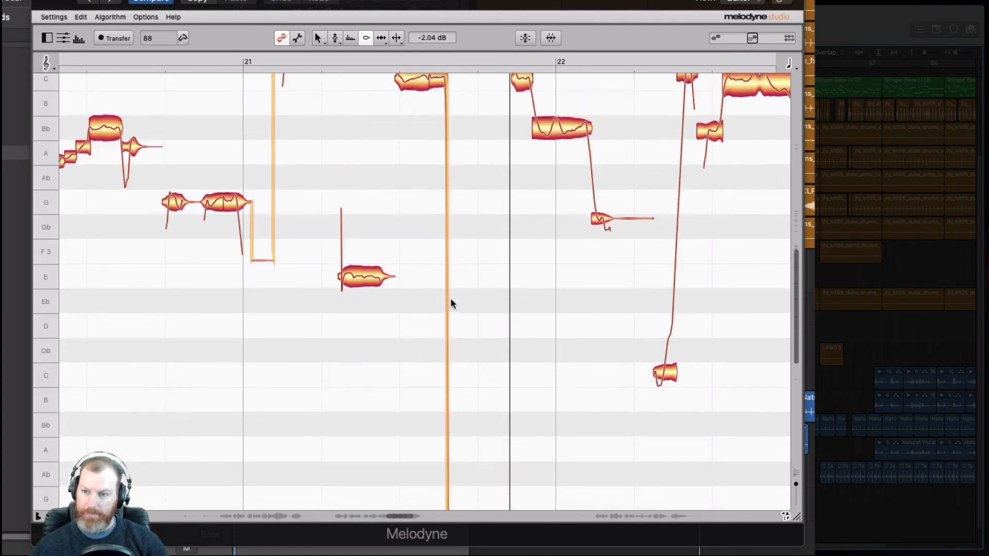
- Lower the first half of the split C note in bar 21 to -4.68 dB with the Amplitude Tool and play it back
right_click(428, 183)
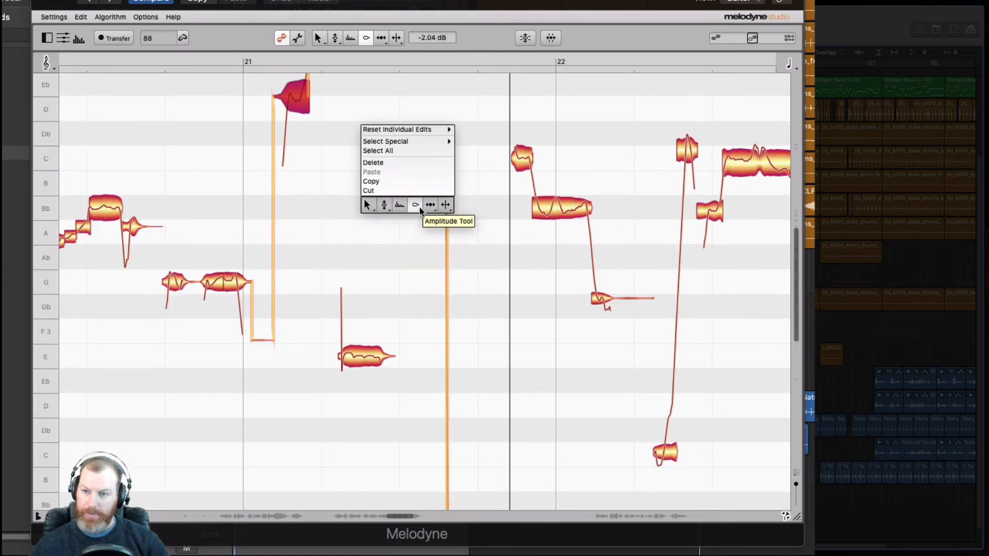
left_click(415, 203)
left_click(414, 172)
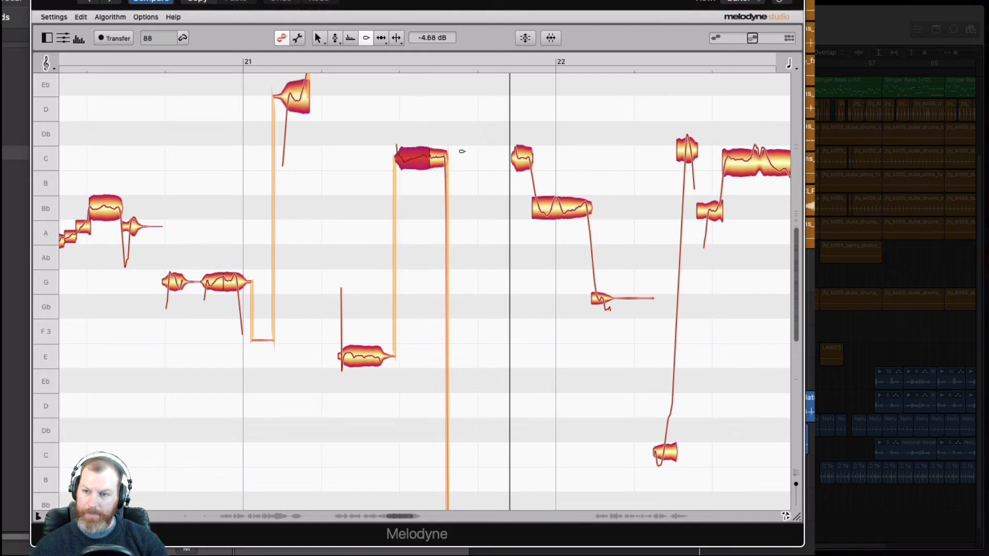
key("space")
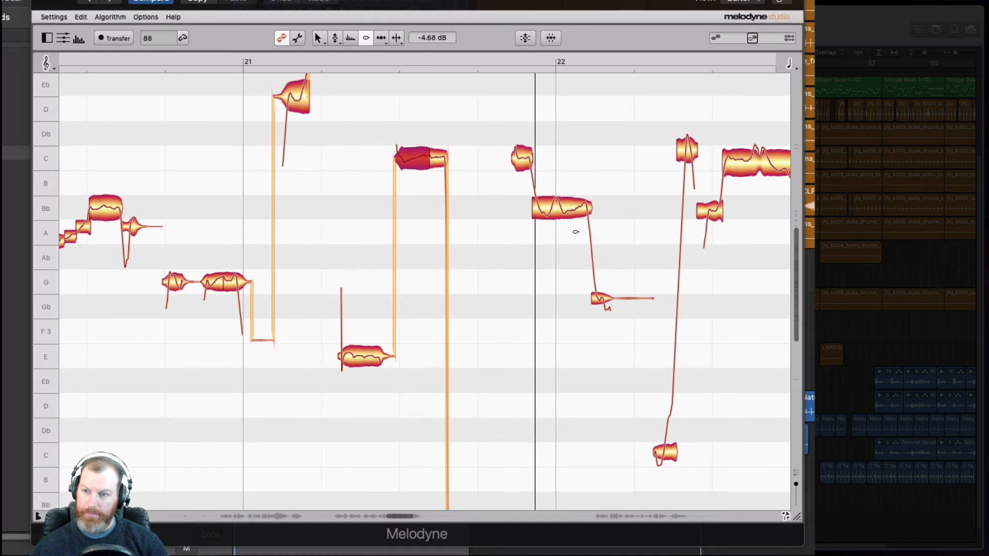
- Raise the short note with the long thin tail in bar 22 to G with the Pitch Tool and check the phrase's opening C note
right_click(528, 292)
left_click(518, 291)
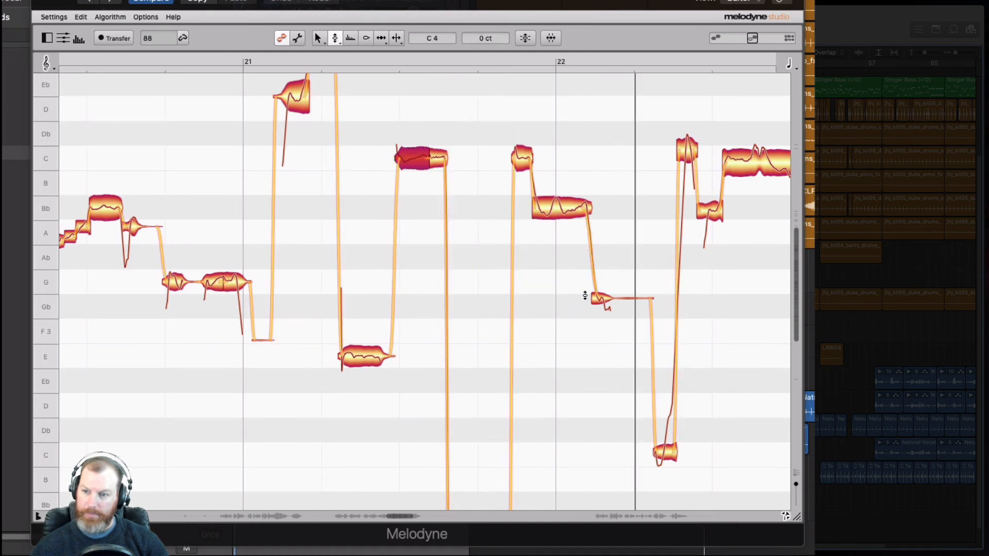
left_click(600, 303)
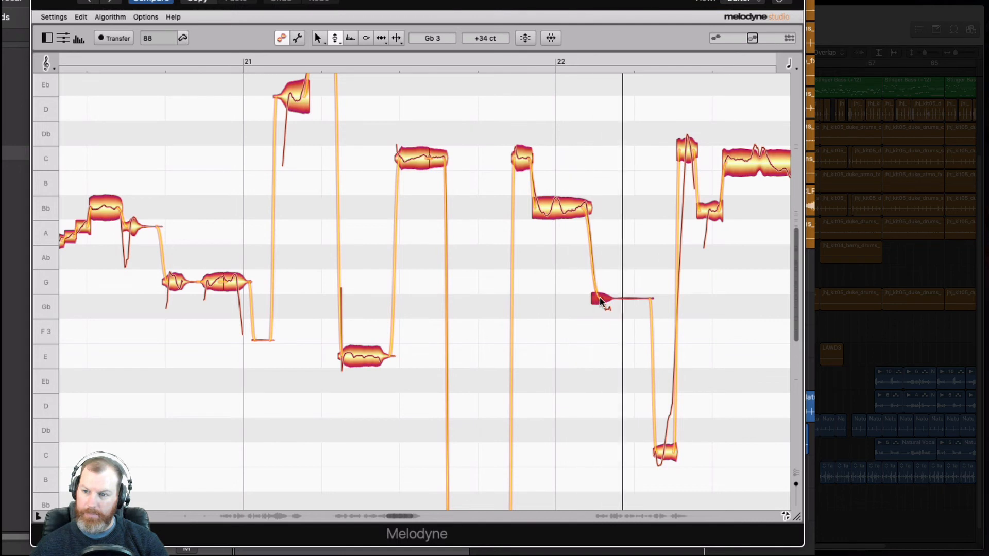
left_click_drag(601, 282, 602, 282)
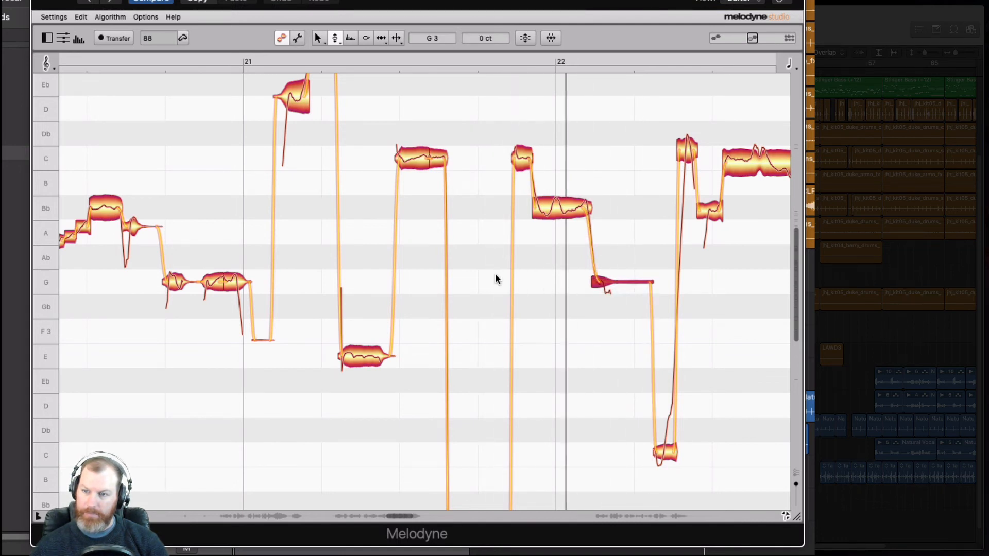
left_click(520, 157)
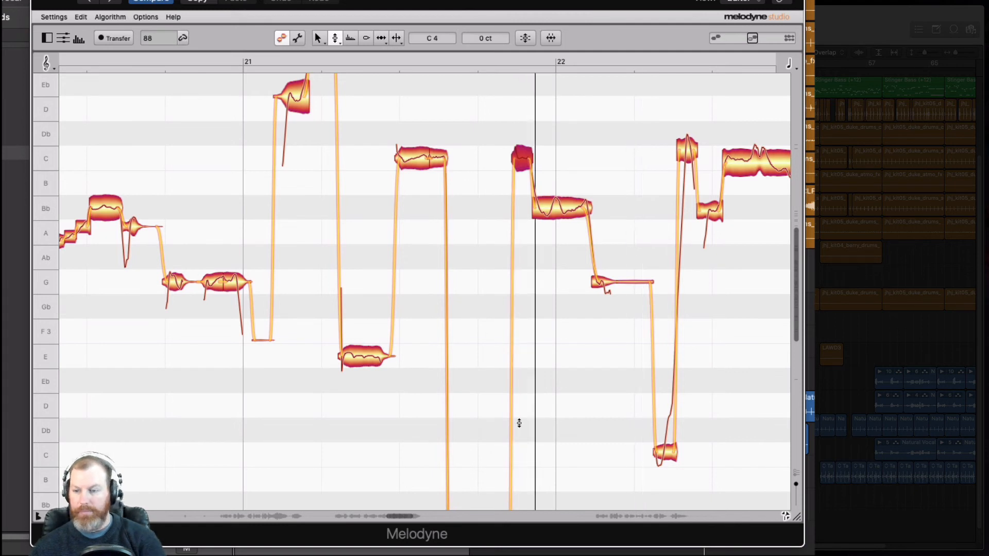
- Split the G note just before bar 23 into three pieces with the Note Separation Tool
left_click_drag(400, 514, 417, 516)
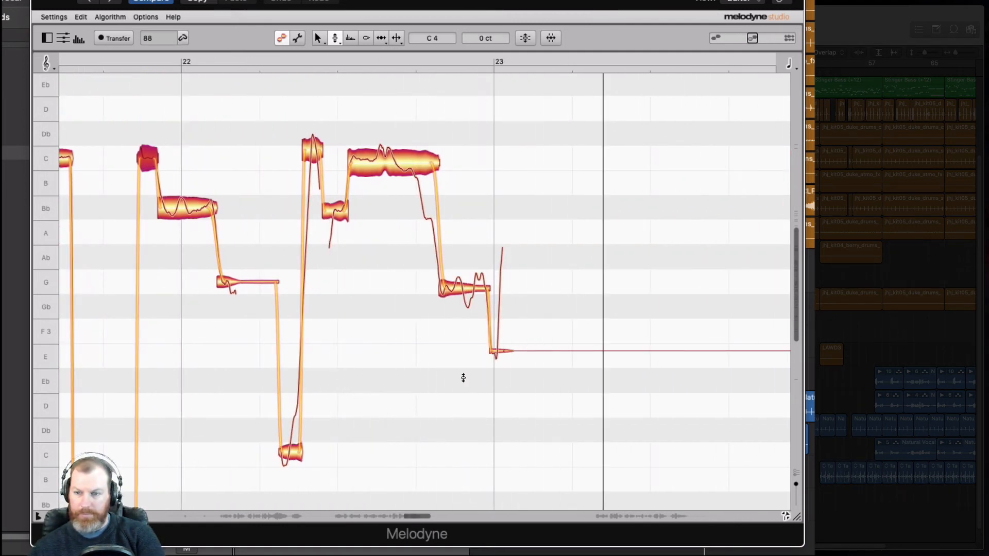
right_click(469, 348)
left_click(505, 346)
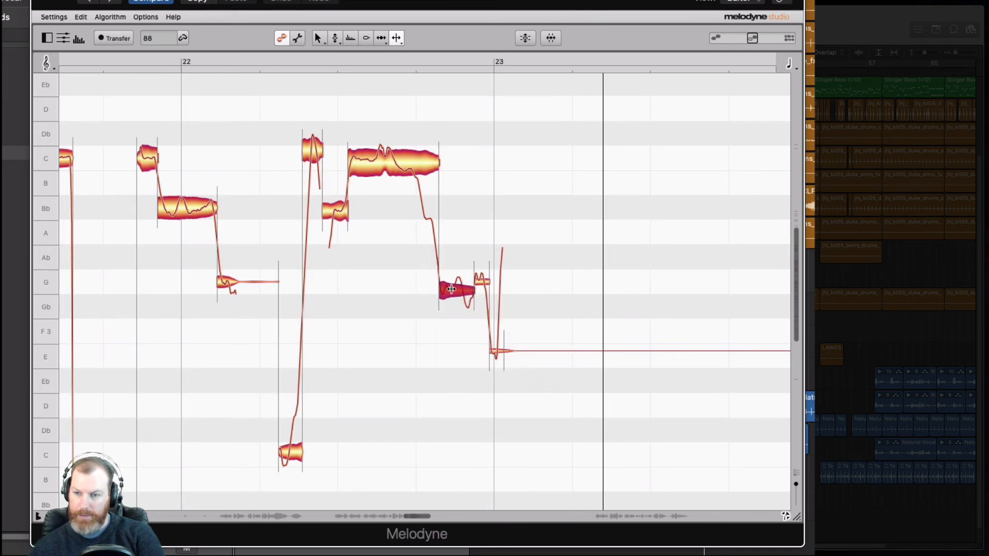
right_click(433, 369)
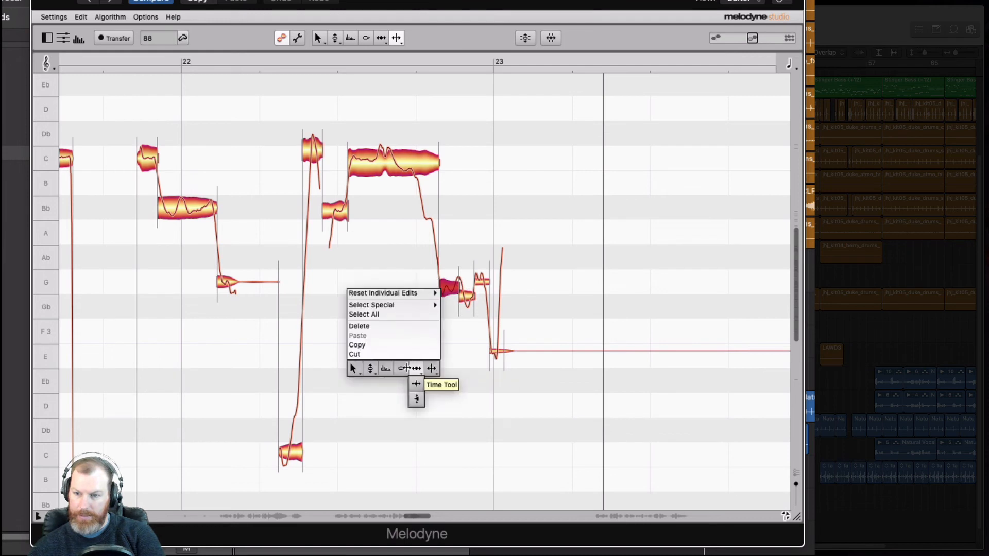
left_click(368, 370)
- Play the end of the phrase back and split the long C note in bar 22 into four pieces with the Note Separation Tool
right_click(349, 326)
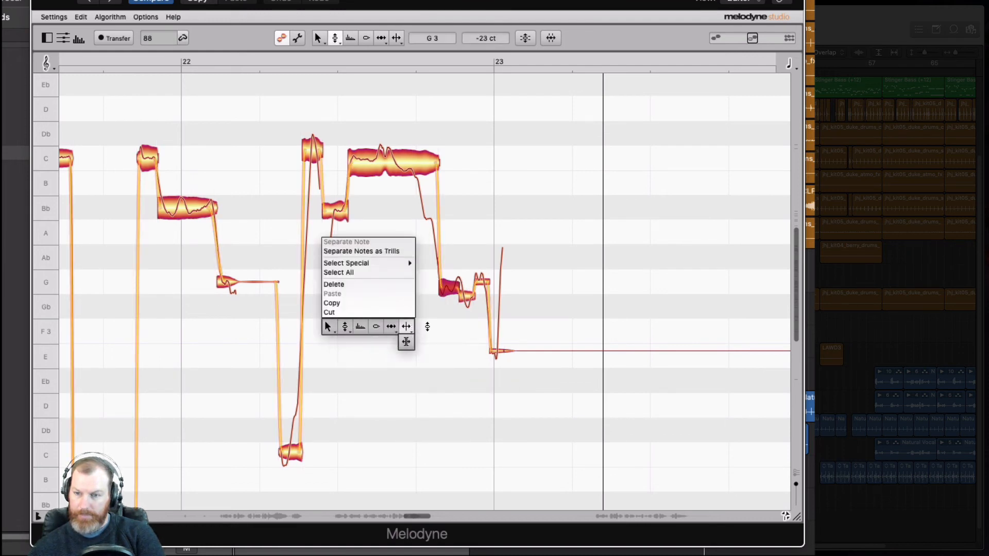
left_click(404, 327)
key("space")
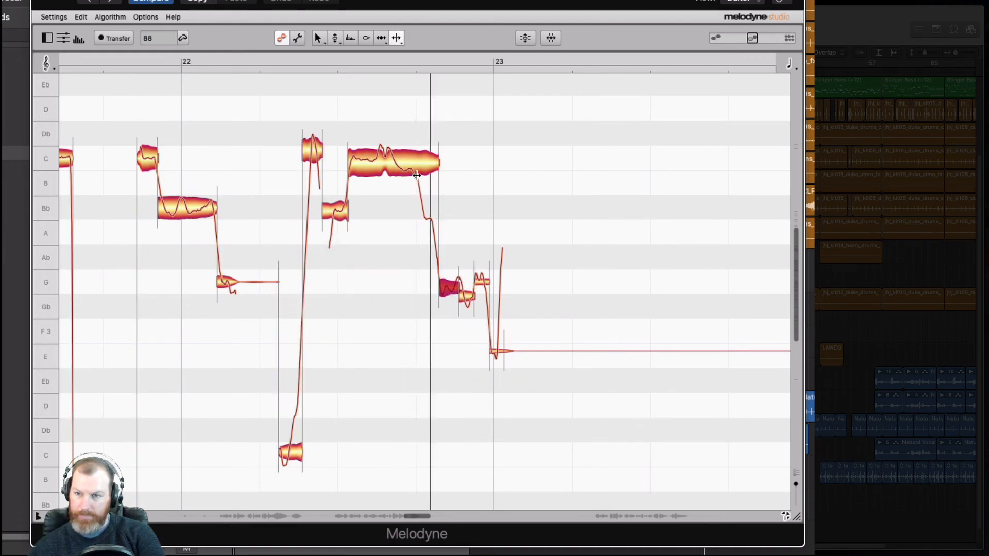
right_click(397, 238)
left_click(397, 239)
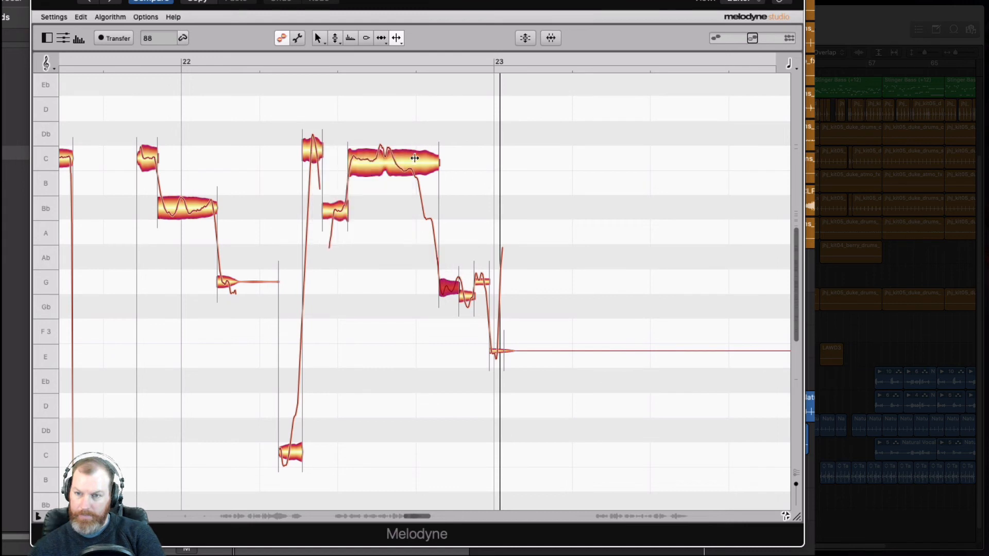
double_click(415, 158)
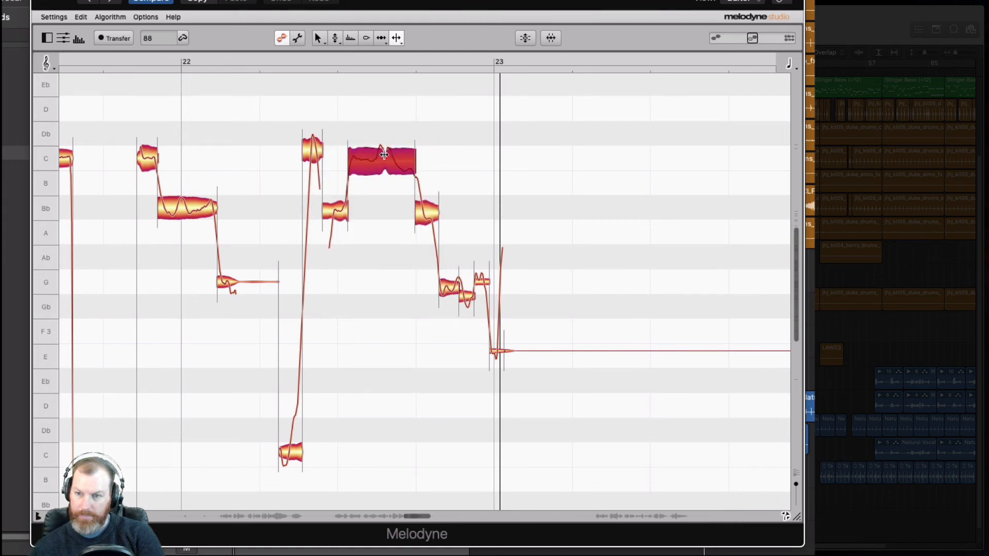
- Snap the third piece of the split note in bar 22 to C and its last piece to Bb 3 with the Pitch Tool
right_click(352, 312)
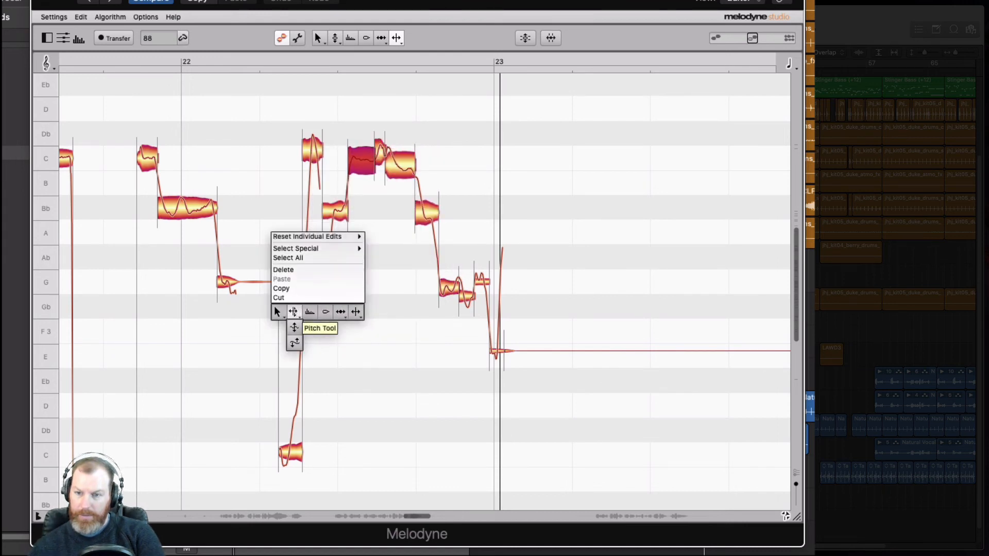
left_click(294, 311)
left_click(276, 198)
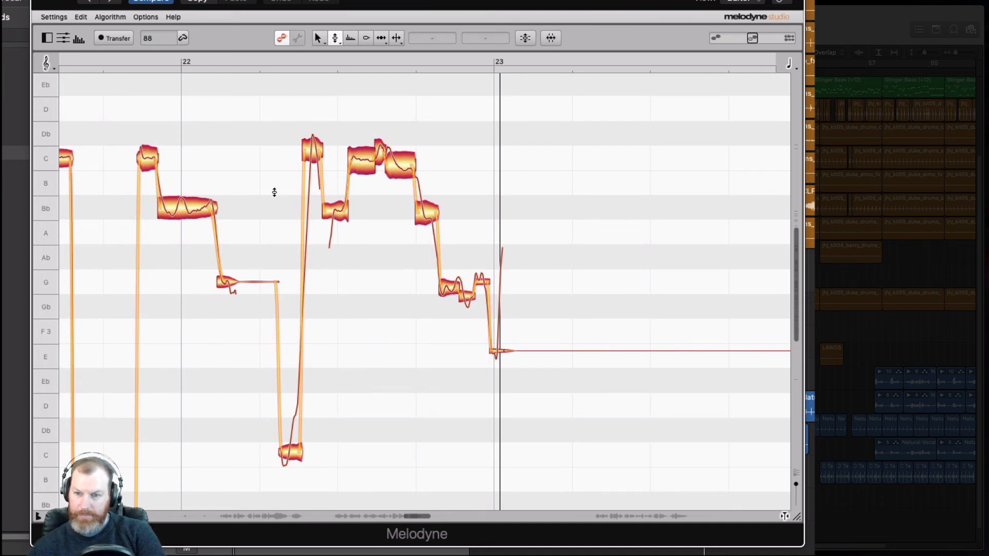
right_click(268, 171)
left_click(268, 172)
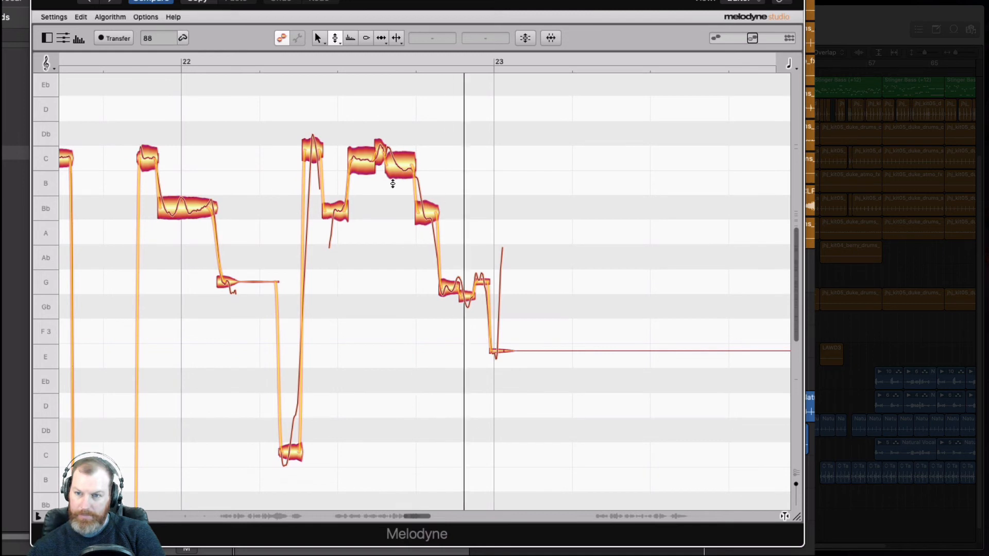
left_click(392, 165)
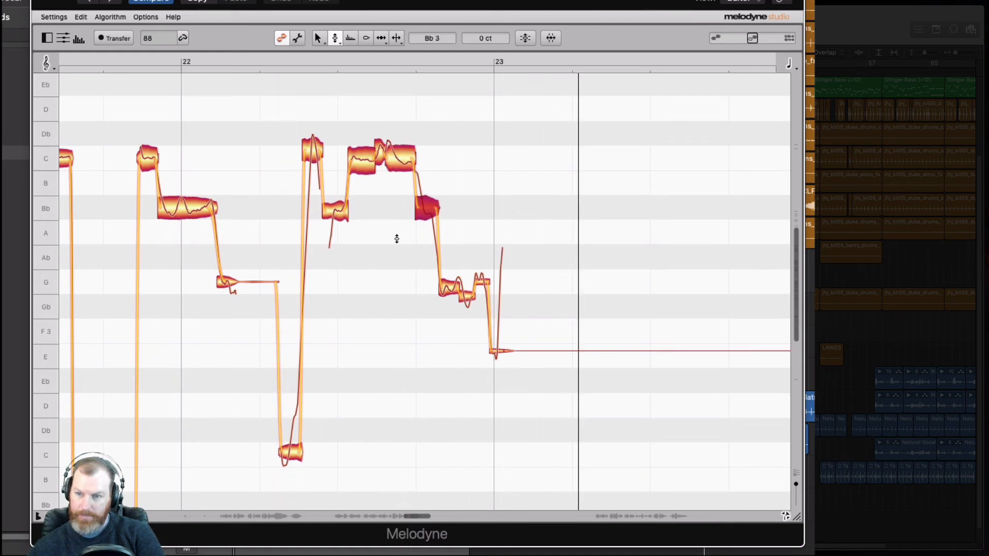
- Snap the first two pieces of the split note just before bar 23 to G 3
left_click(364, 283)
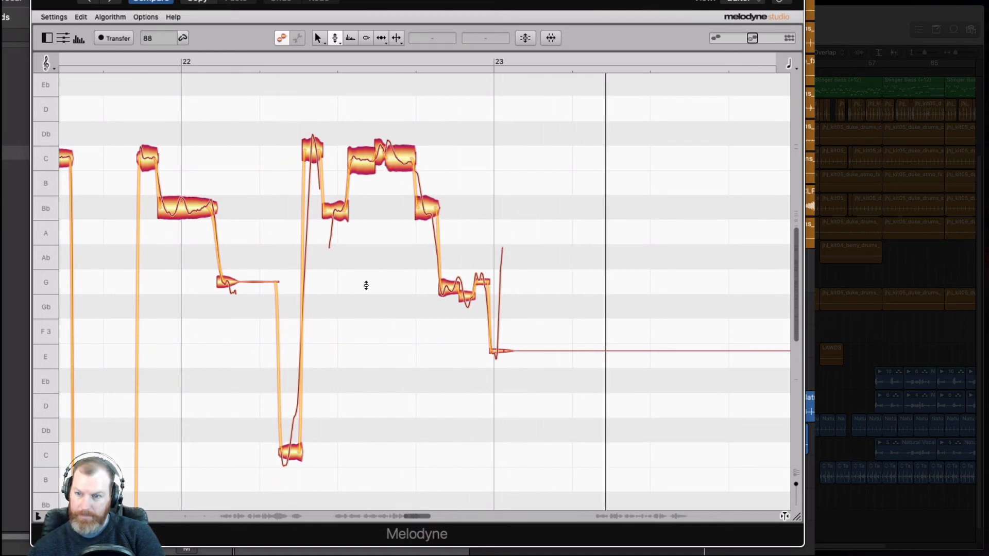
left_click(465, 298)
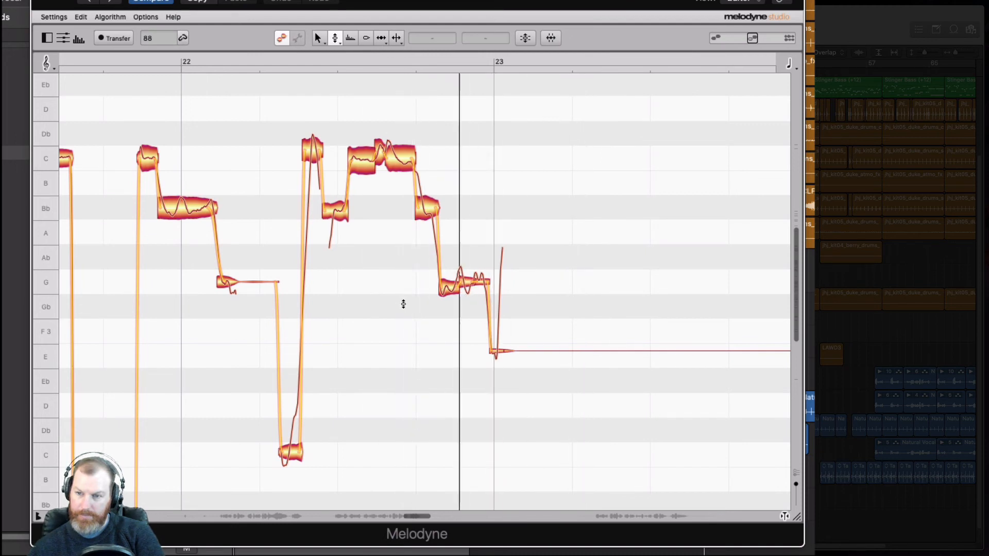
double_click(449, 286)
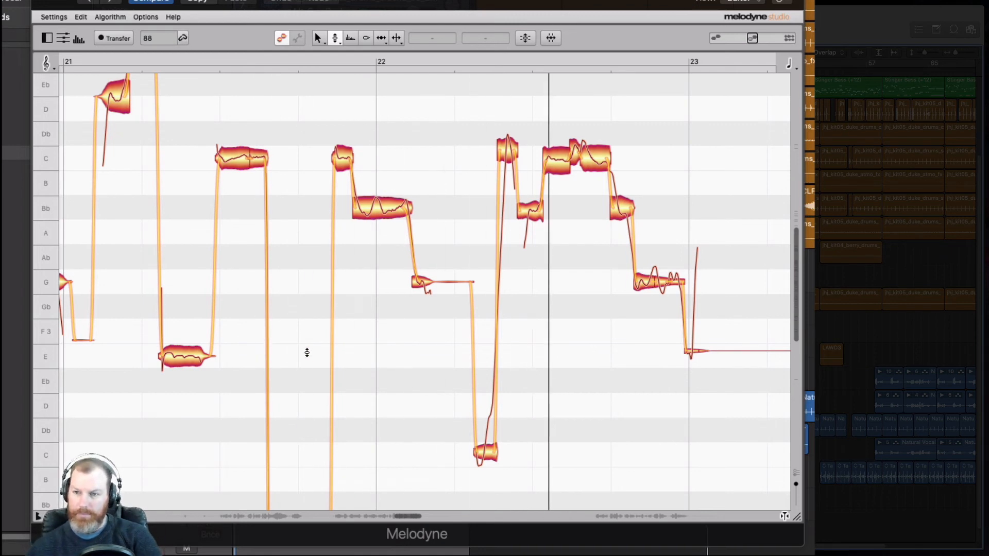
- Move the song position to bar 34 before the next lead vocal regions and reopen Melodyne to play that phrase
left_click_drag(407, 520, 435, 519)
key("super+w")
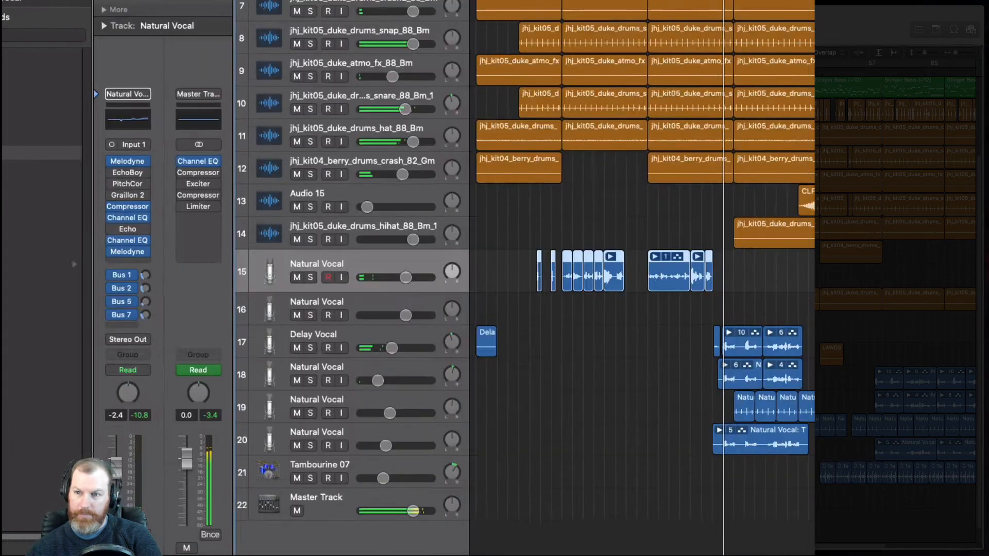
key("space")
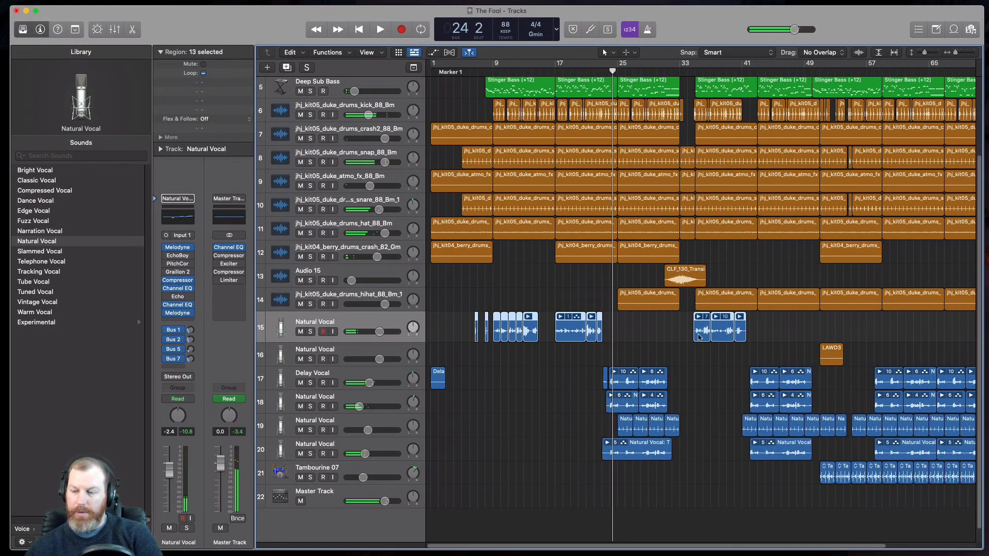
left_click(692, 72)
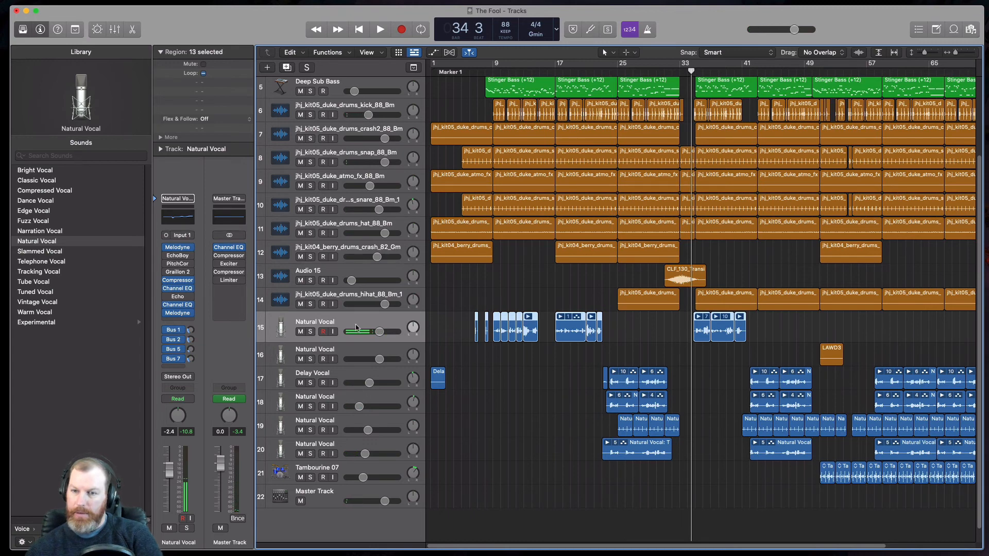
left_click(177, 250)
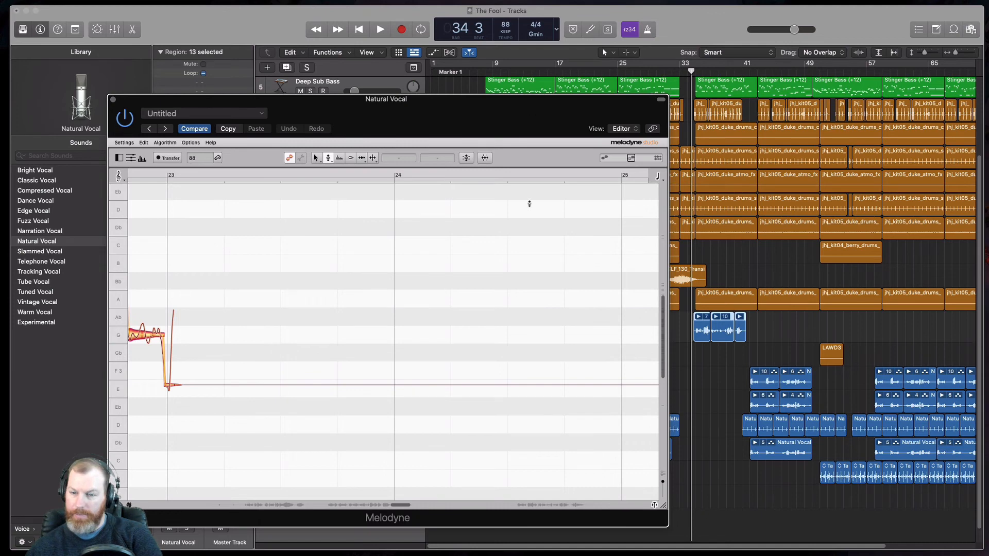
key("space")
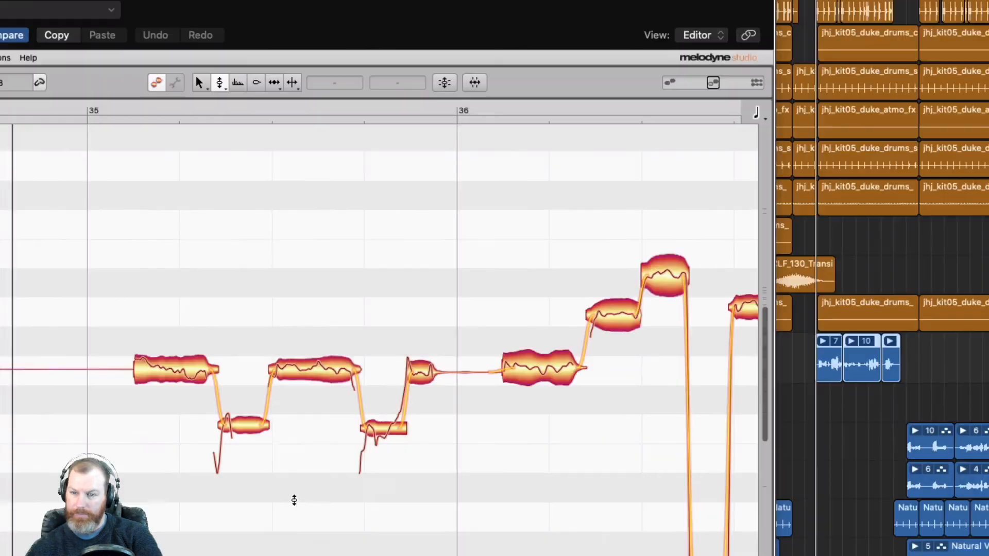
- Split the first G note in bar 35 into three pieces with the Note Separation Tool
right_click(371, 414)
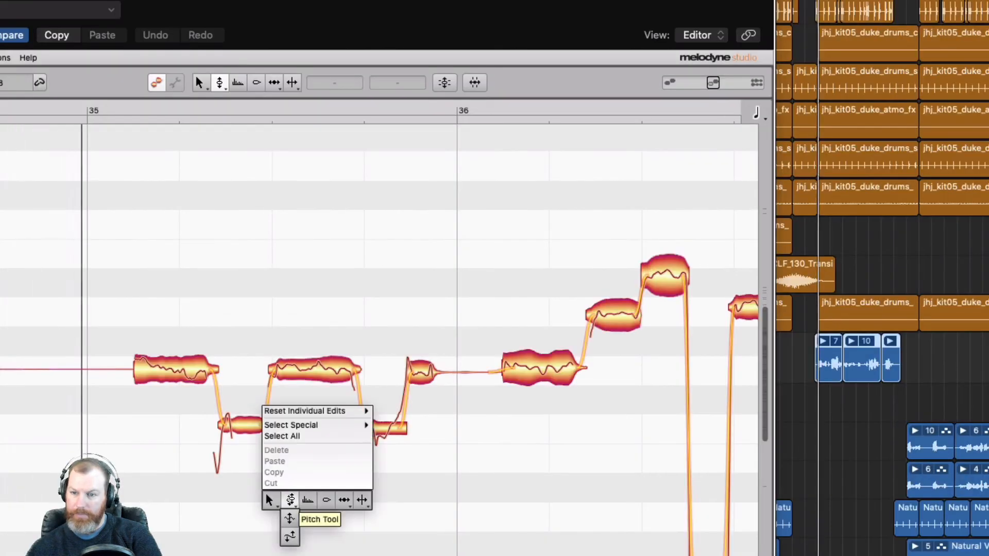
left_click(289, 519)
right_click(85, 393)
left_click(189, 488)
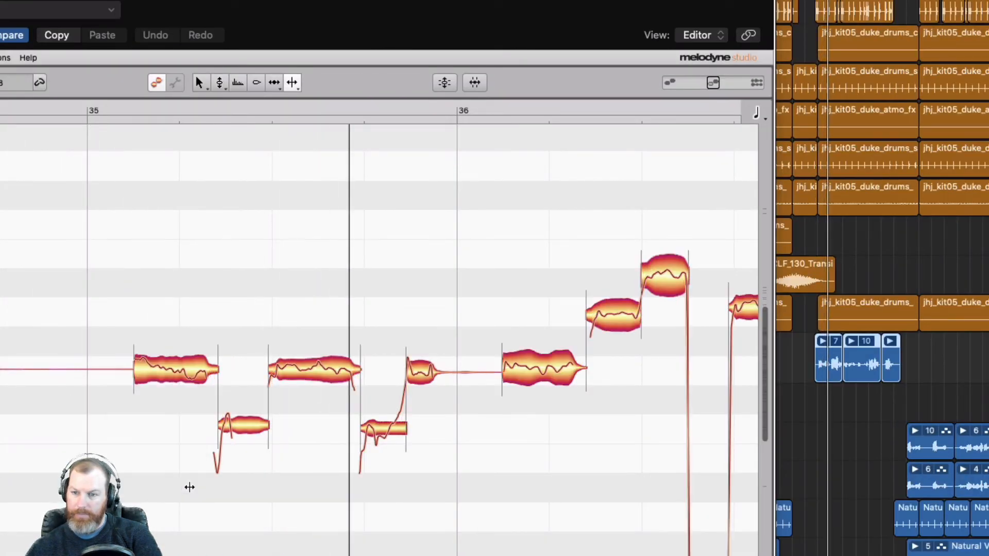
double_click(182, 374)
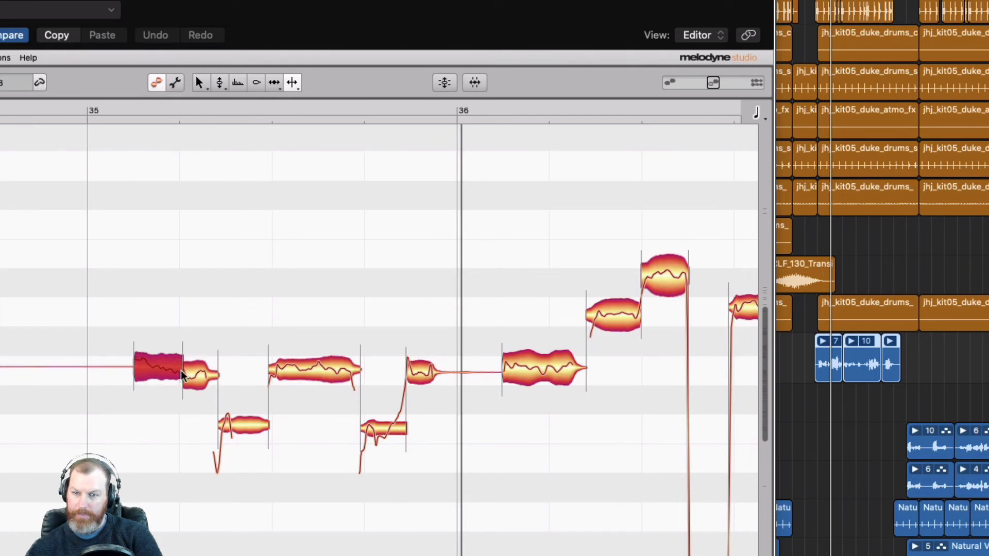
double_click(151, 366)
- Snap the three pieces and the two other G notes in bar 35 to G 3 with the Pitch Tool
right_click(144, 496)
left_click(72, 496)
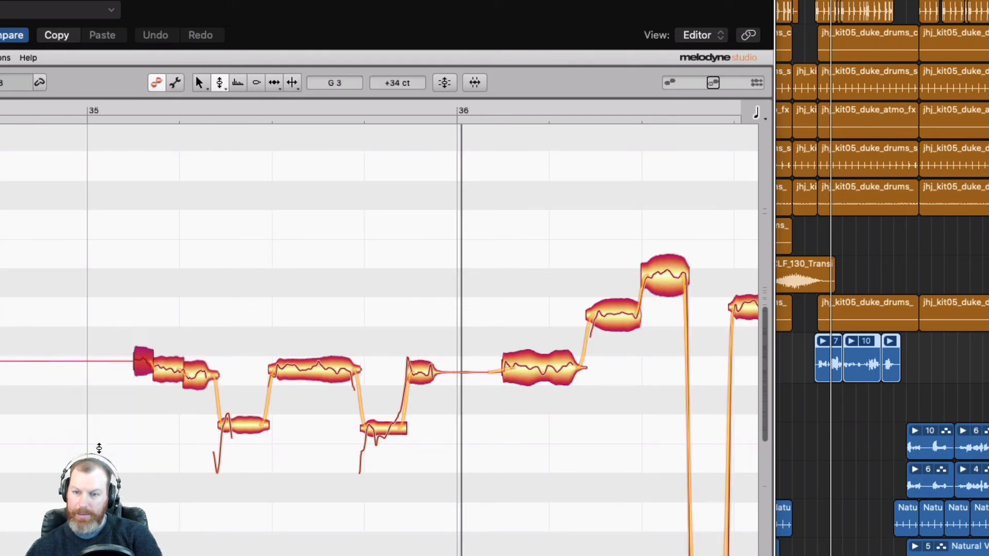
double_click(138, 360)
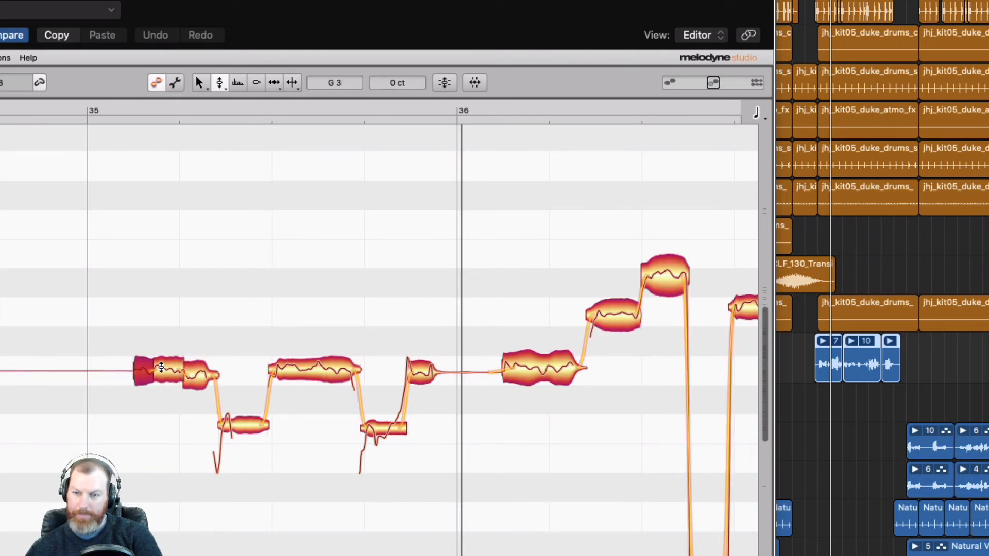
double_click(197, 376)
double_click(142, 426)
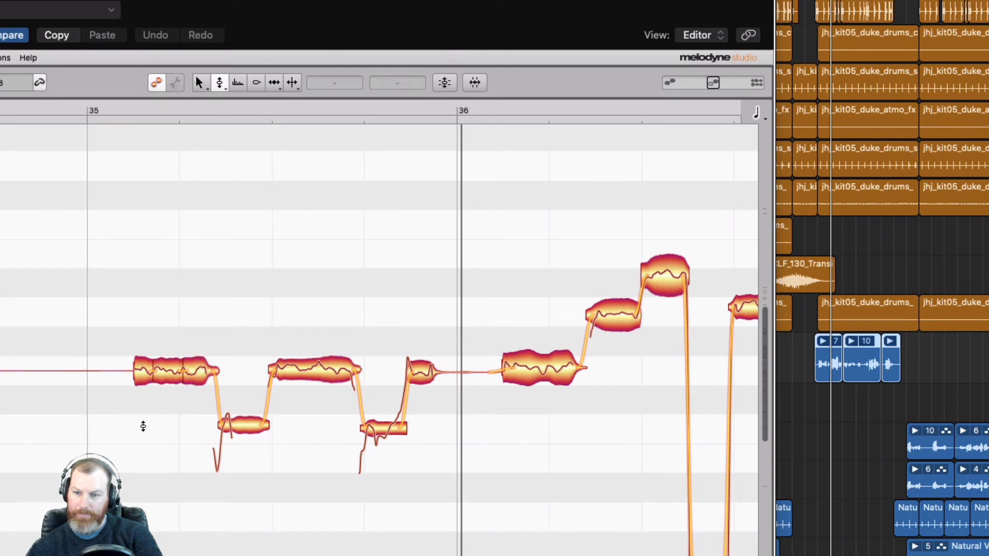
left_click(355, 363)
left_click(421, 377)
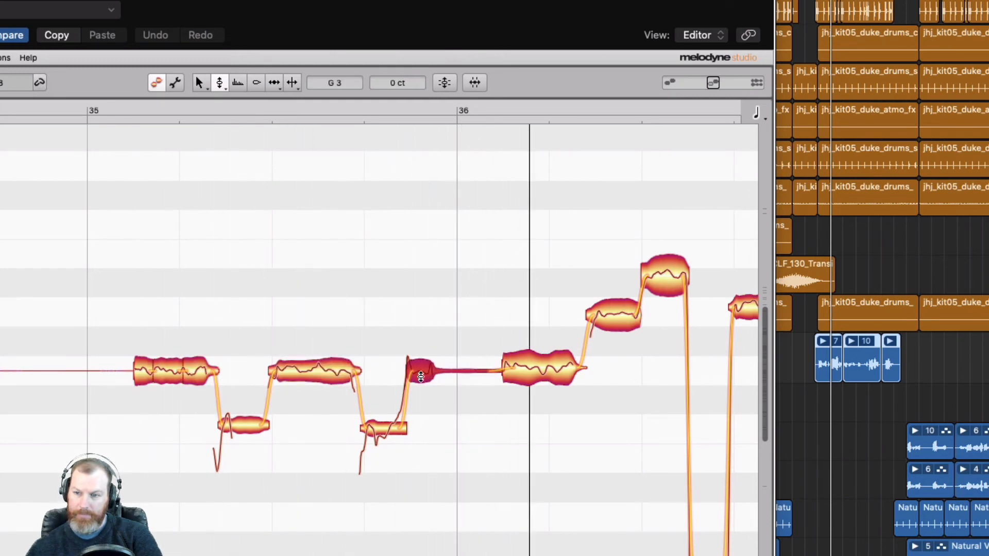
- Split the second F note in bar 35 into three pieces with the Note Separation Tool
right_click(392, 400)
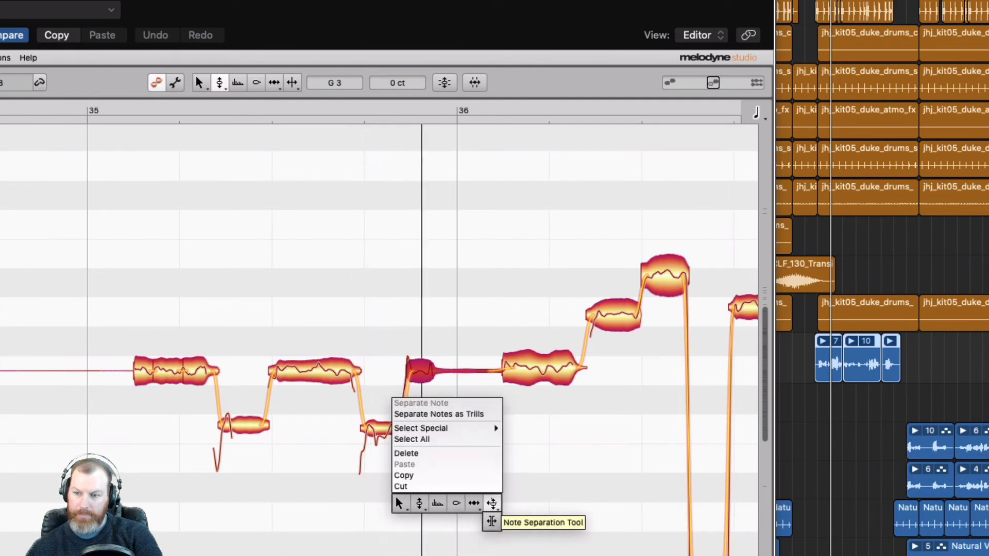
left_click(492, 504)
double_click(388, 428)
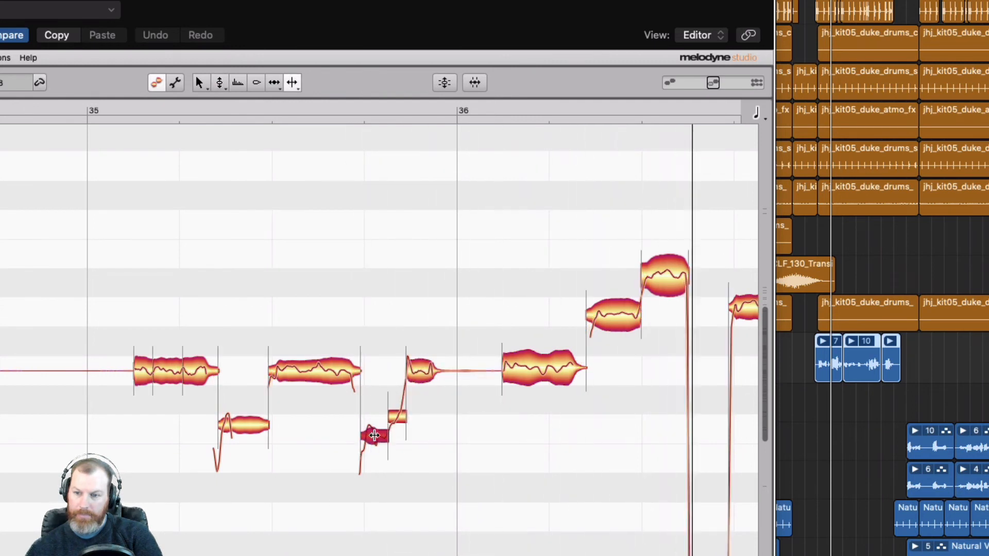
double_click(374, 436)
- Move the second and third pieces of the split note late in bar 35 to F 3 with the Pitch Tool
right_click(303, 492)
left_click(229, 492)
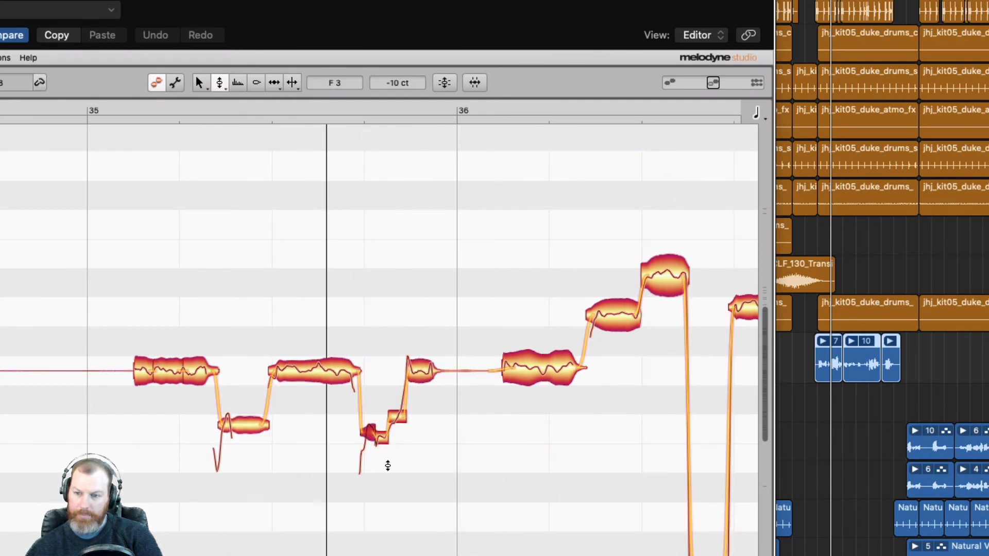
double_click(388, 422)
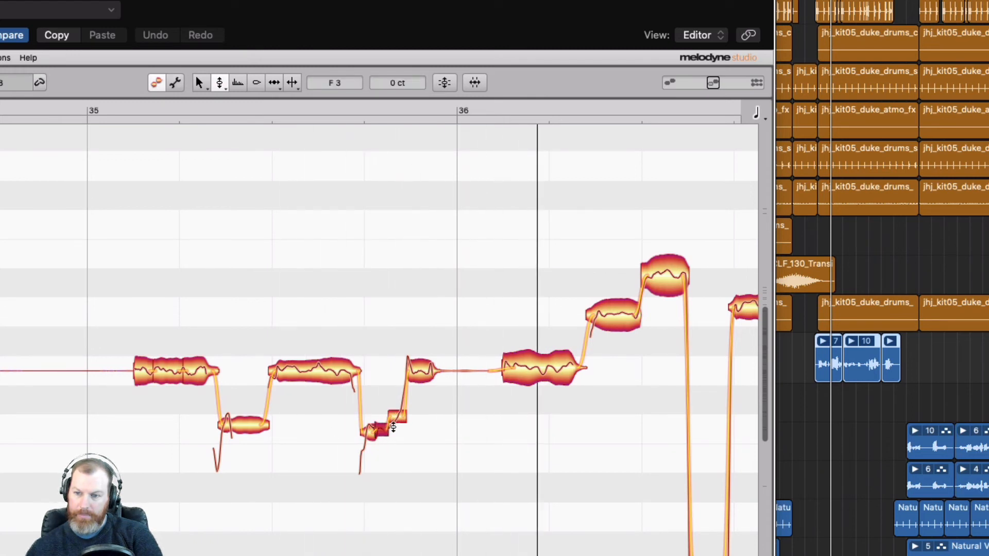
left_click_drag(393, 428, 397, 417)
left_click(299, 467)
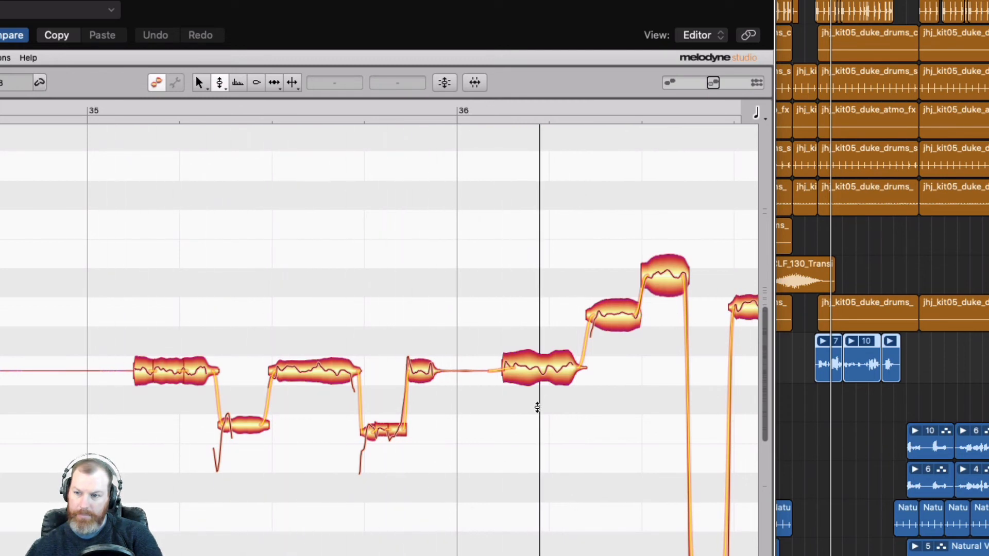
- Split the first note of bar 36 into two halves with the Note Separation Tool
right_click(554, 420)
left_click(596, 420)
left_click(540, 375)
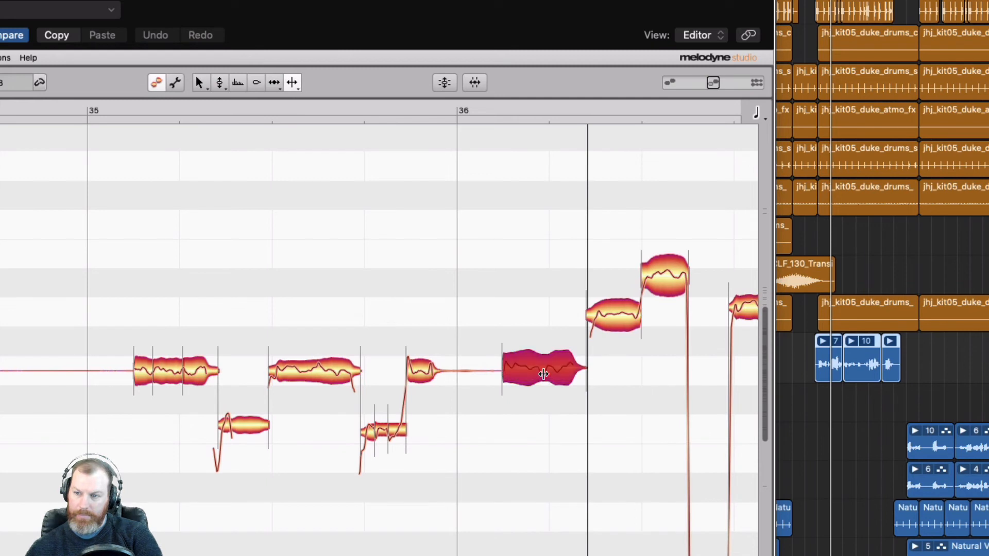
- Snap both halves of bar 36's first note to G 3 and the bar's highest note to Bb 3 with the Pitch Tool
right_click(519, 437)
left_click(461, 436)
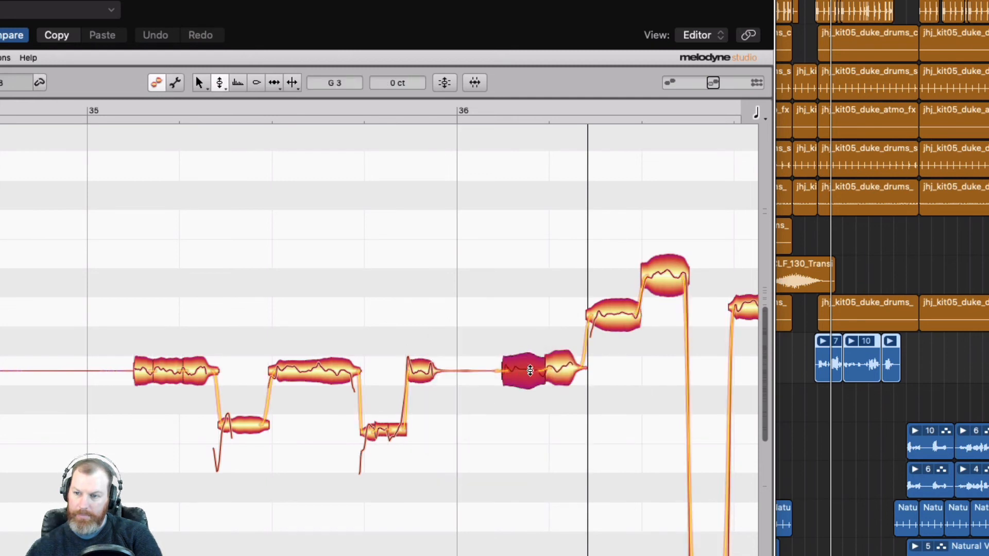
left_click(565, 366)
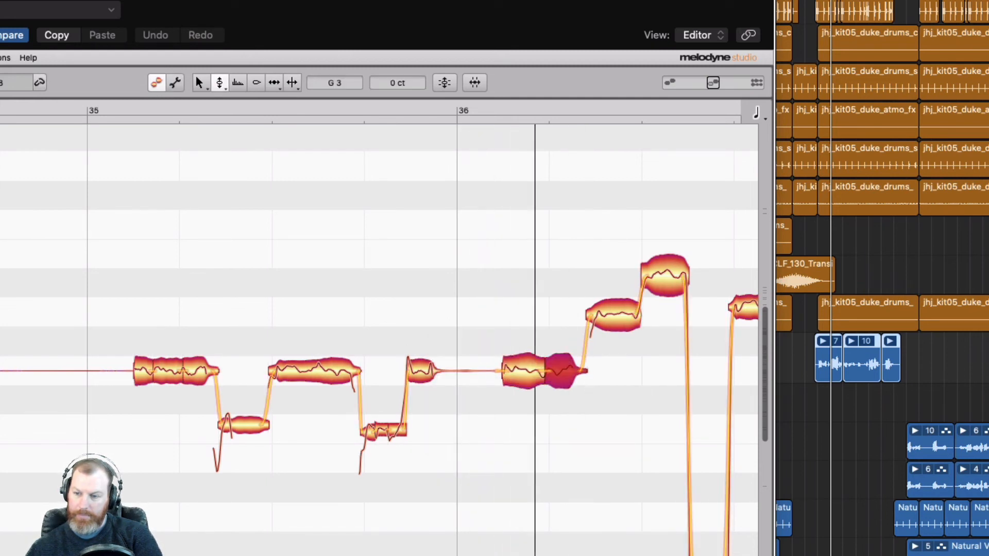
double_click(343, 278)
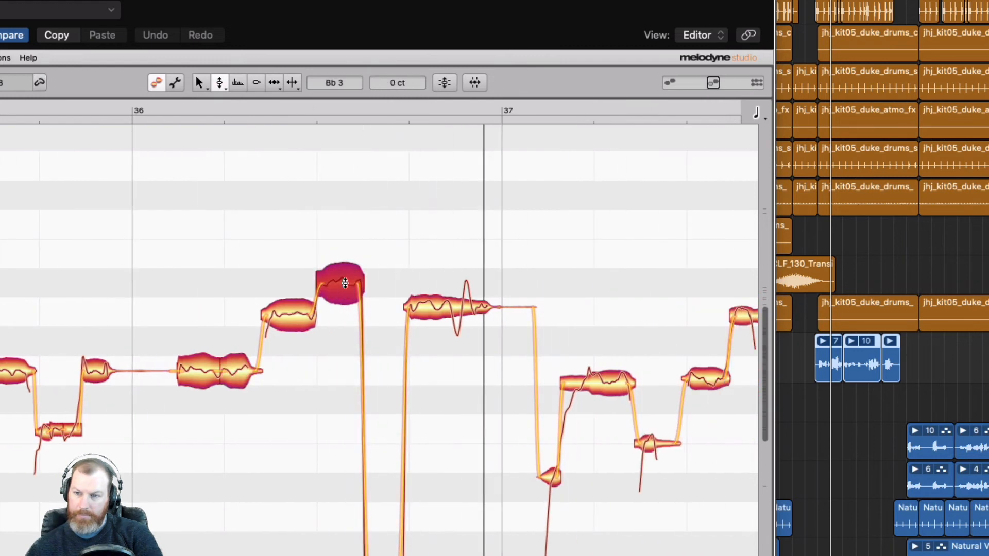
- Snap the note before bar 36's highest note and the last note of bar 36 to A 3, and play the phrase
double_click(289, 314)
left_click(228, 462)
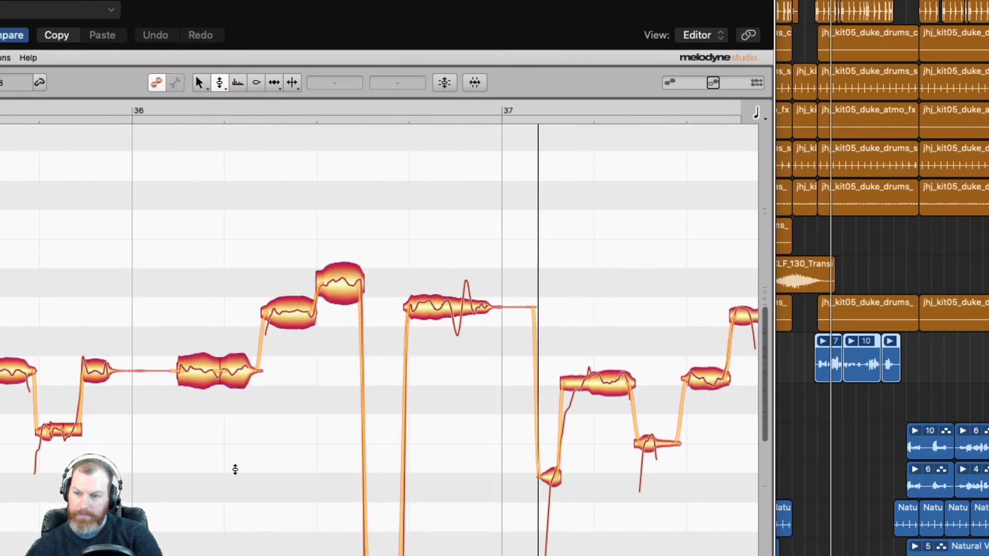
left_click(235, 469)
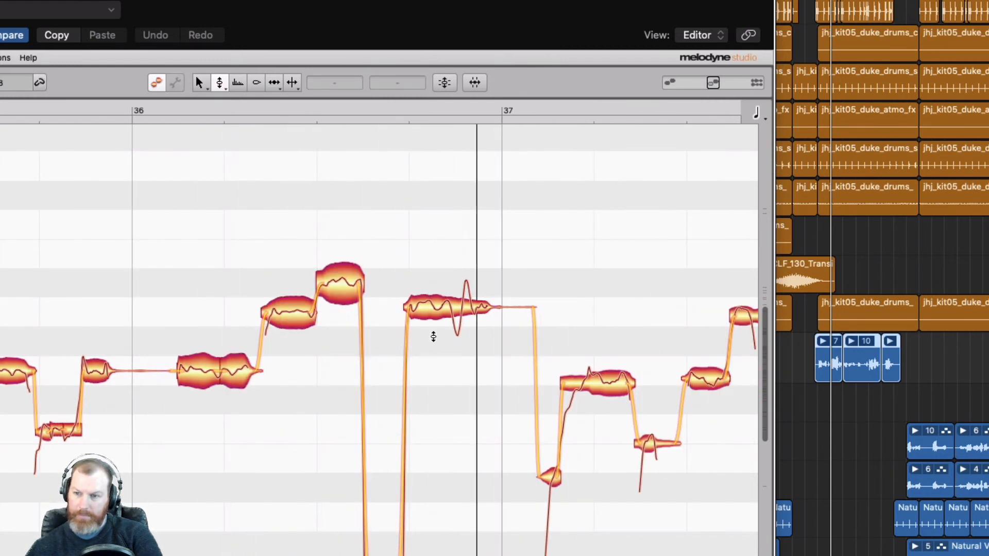
double_click(434, 306)
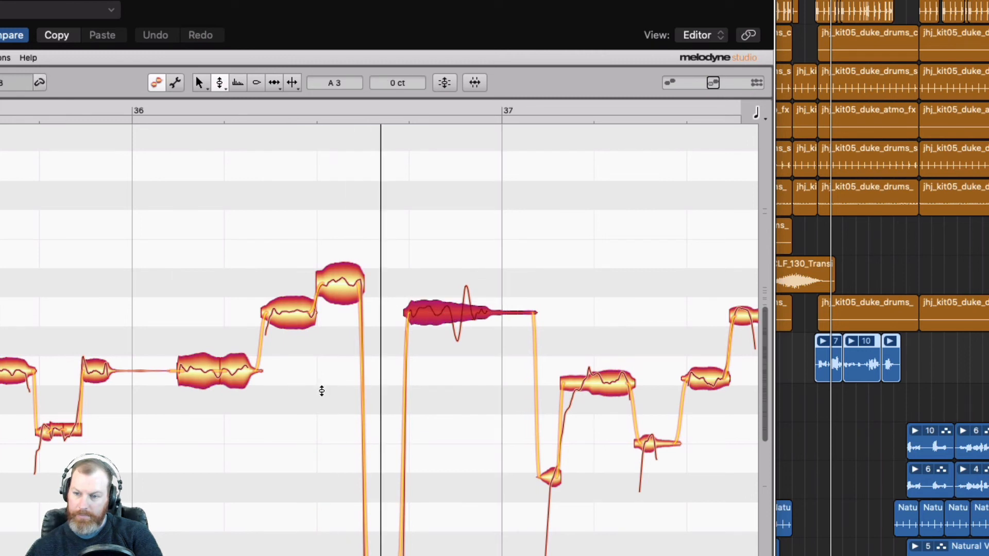
key("space")
left_click(381, 553)
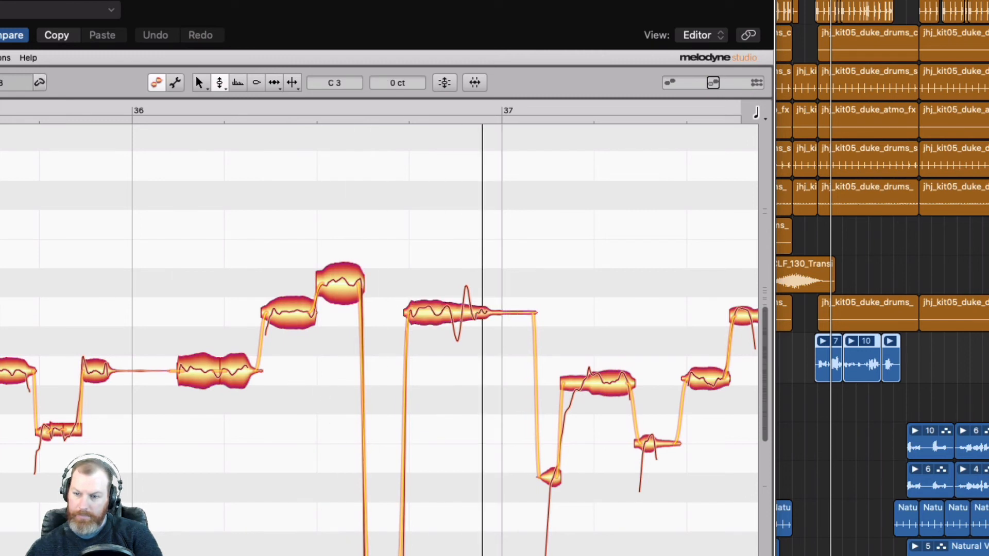
key("space")
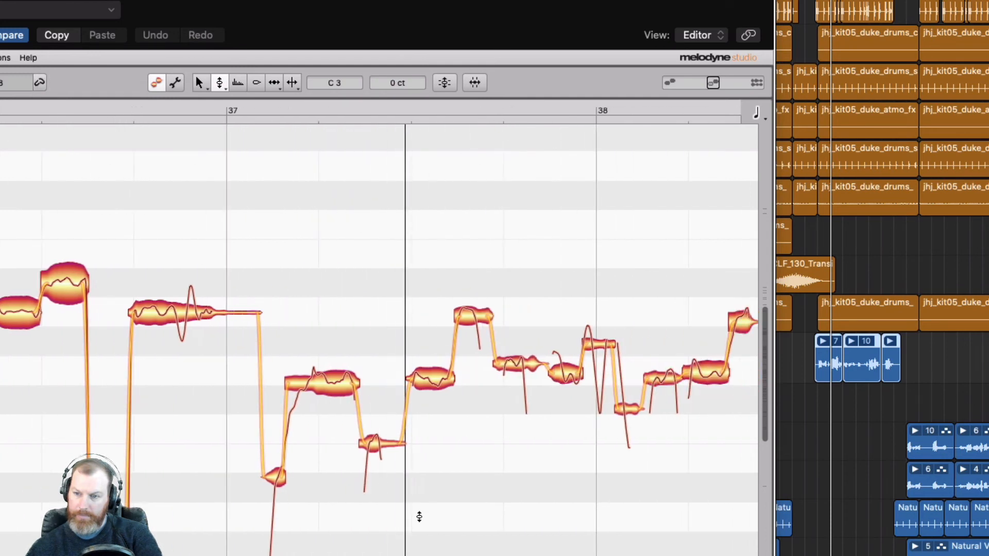
- Snap the notes around G in bar 37 and early bar 38 to G 3 and bar 37's note around F to F 3
left_click_drag(322, 335, 429, 374)
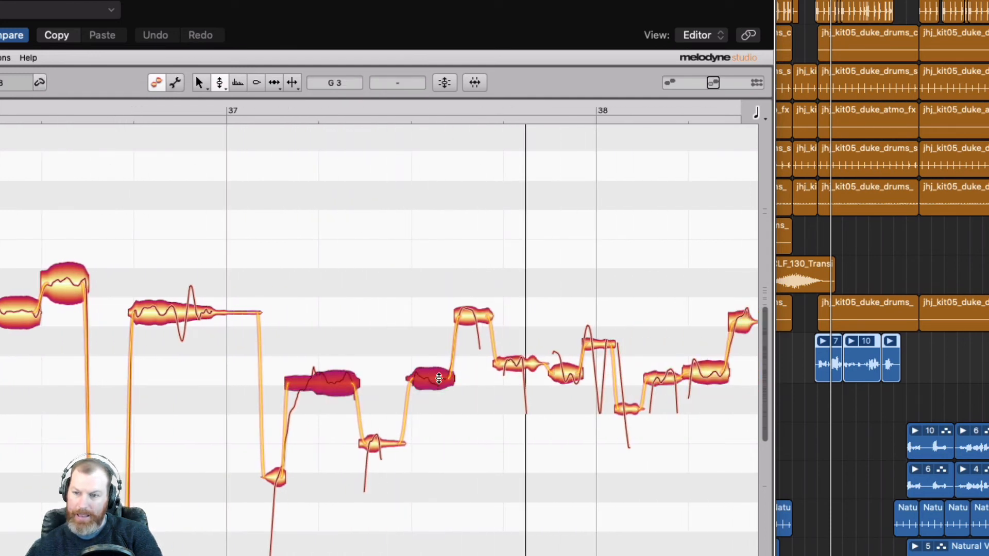
double_click(429, 373)
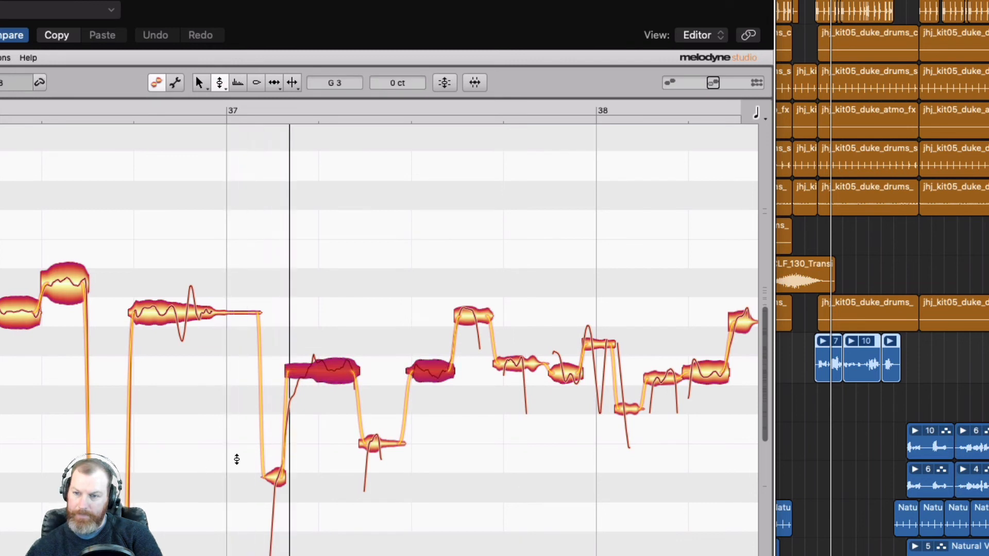
left_click(377, 443)
double_click(377, 443)
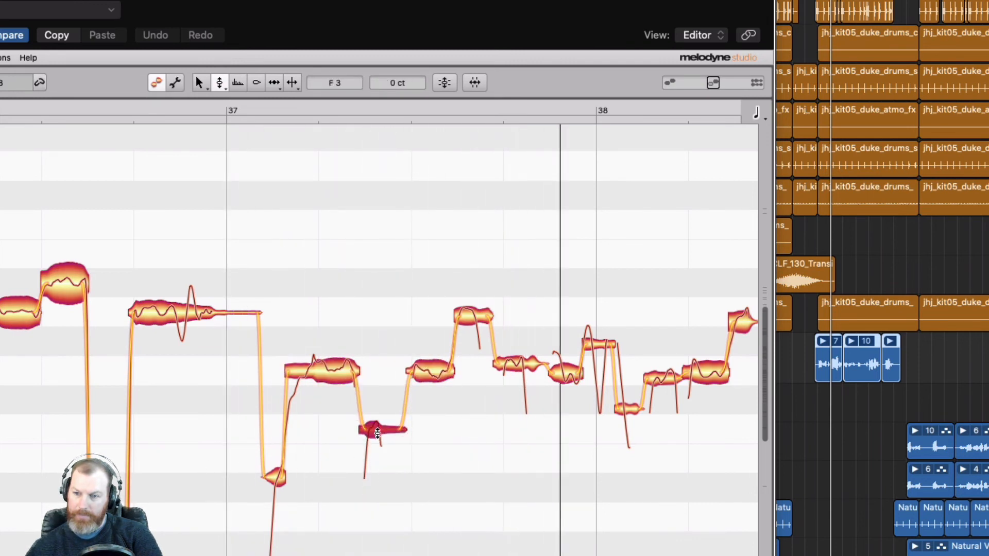
double_click(518, 365)
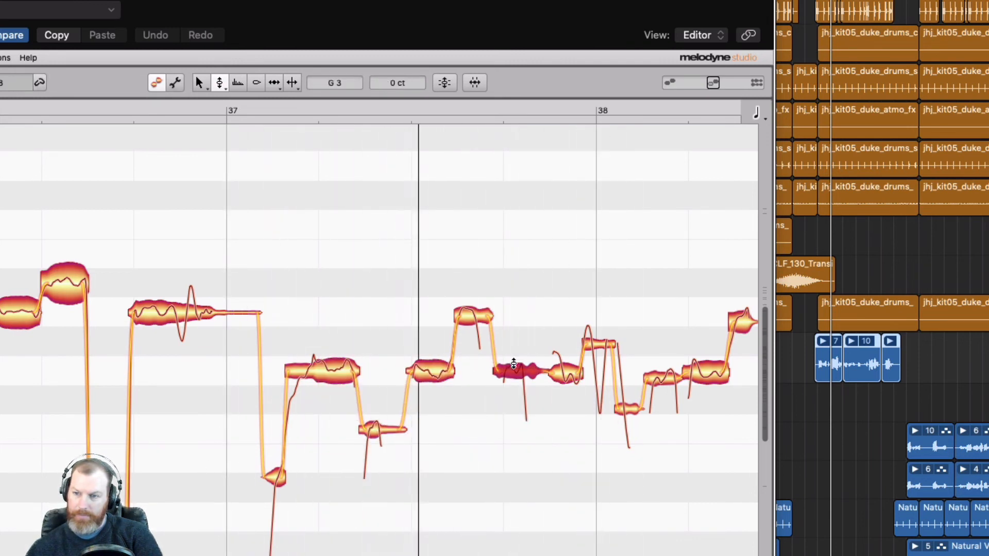
left_click(569, 372)
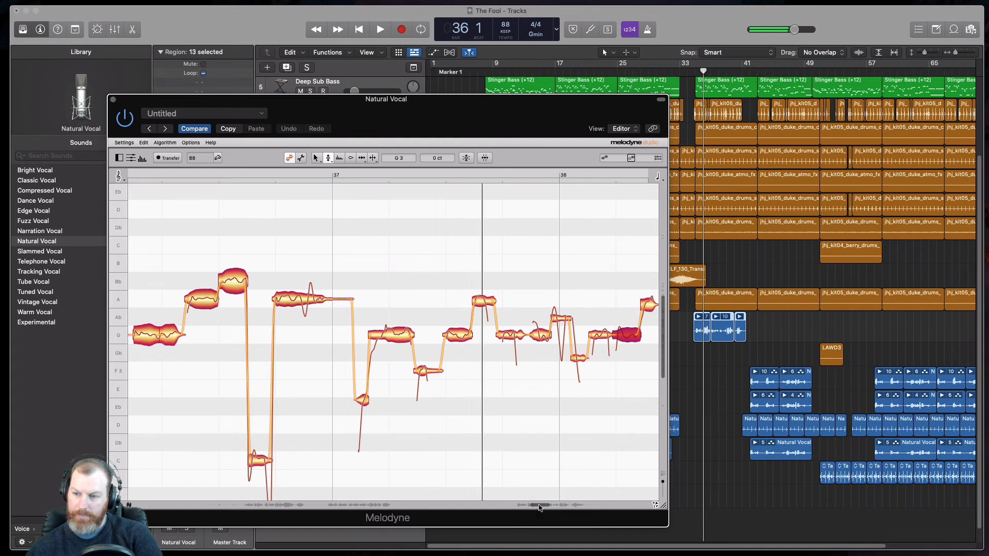
- Snap the three high notes in the middle of bar 38 to A 3, Bb 3 and A 3 with the Pitch Tool
left_click_drag(536, 507, 549, 508)
left_click(418, 301)
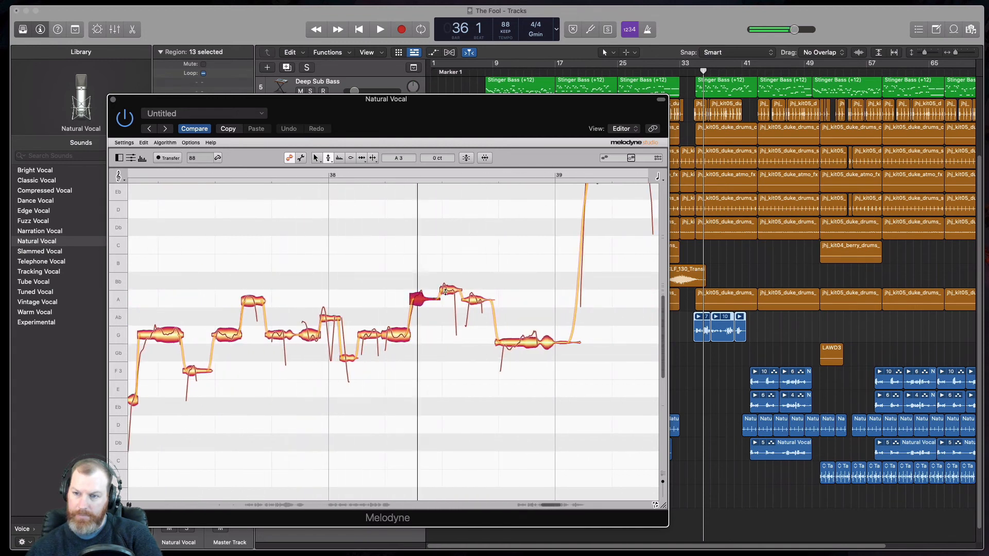
left_click_drag(446, 292, 446, 274)
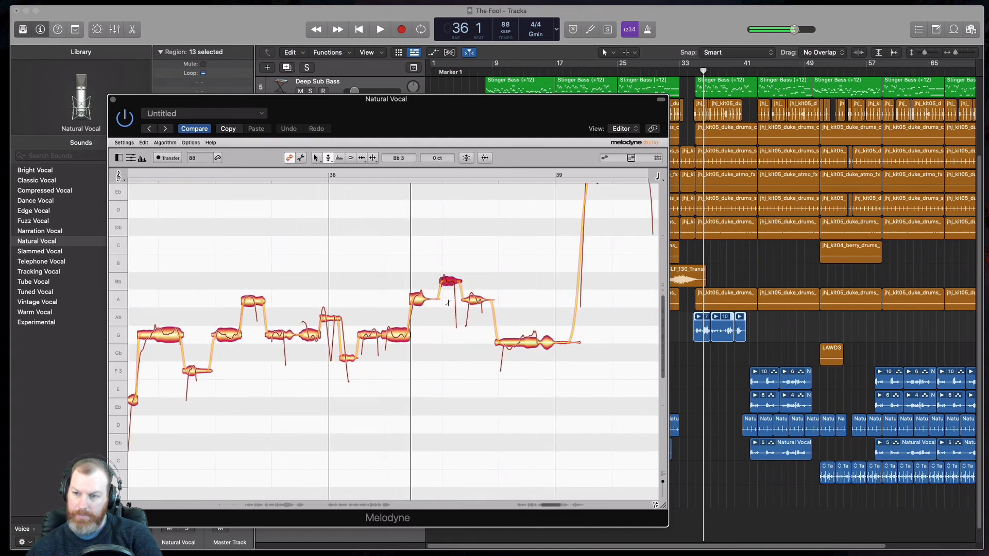
left_click(479, 302)
- Split the long last note of bar 38 into three pieces with the Note Separation Tool
right_click(489, 315)
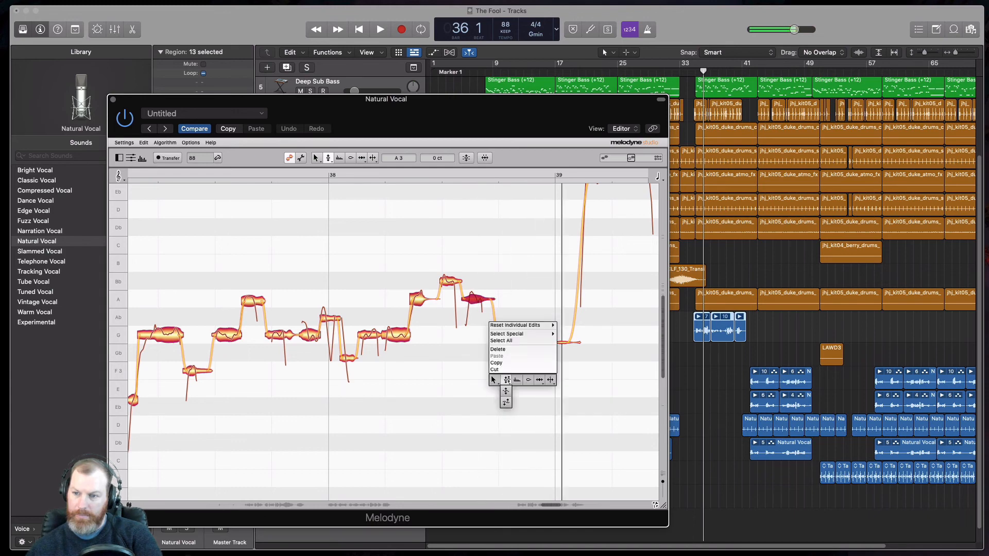
left_click(550, 380)
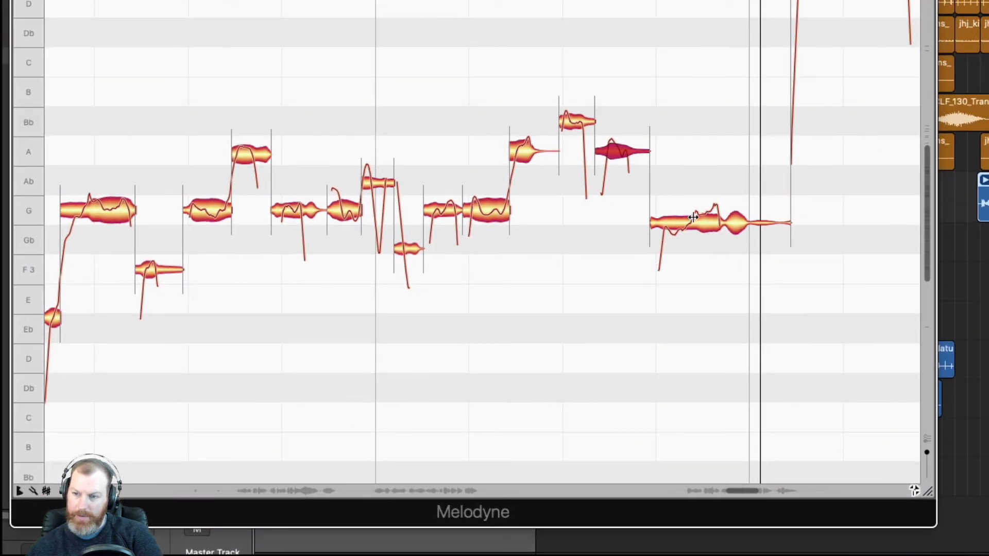
double_click(696, 215)
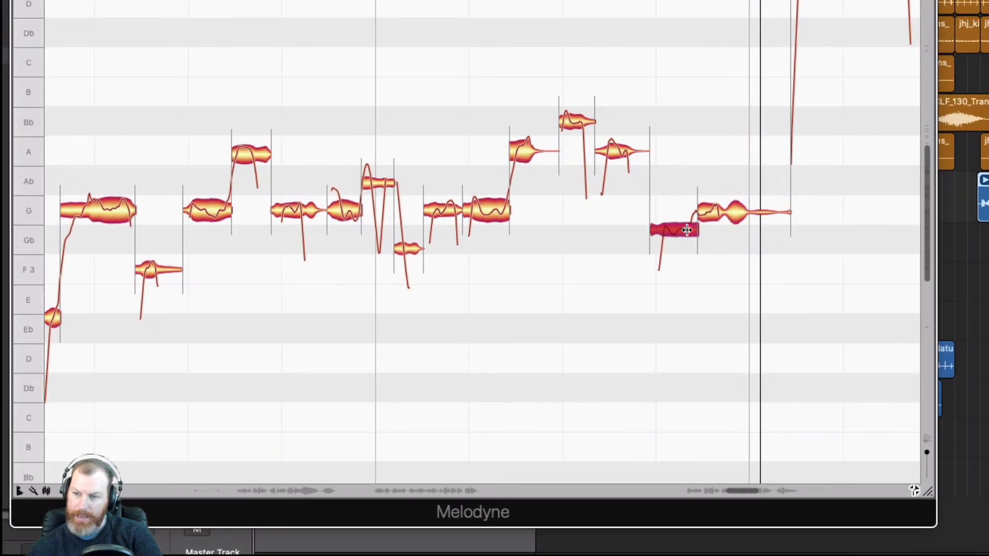
- Move all three pieces of bar 38's last note to G 3 with the Pitch Tool
right_click(681, 249)
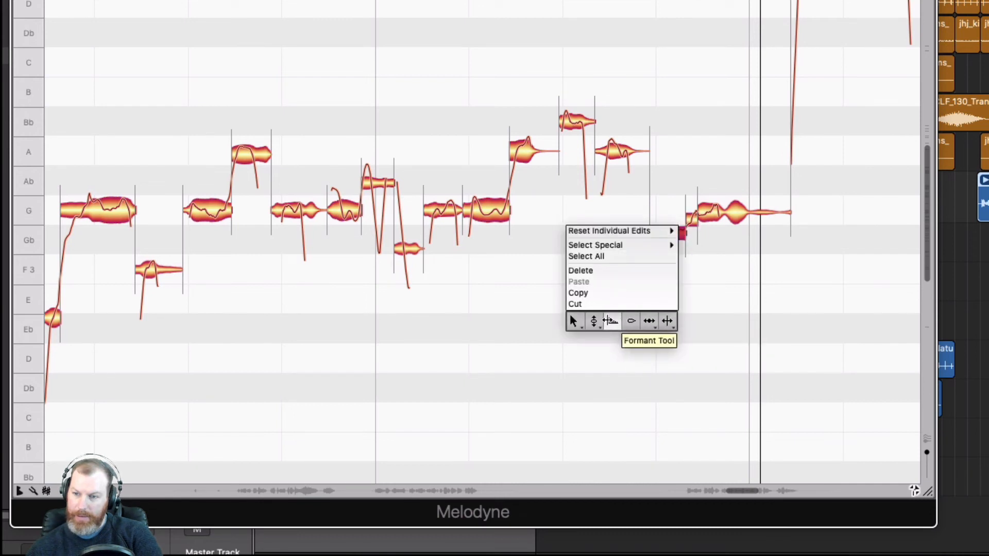
left_click(604, 322)
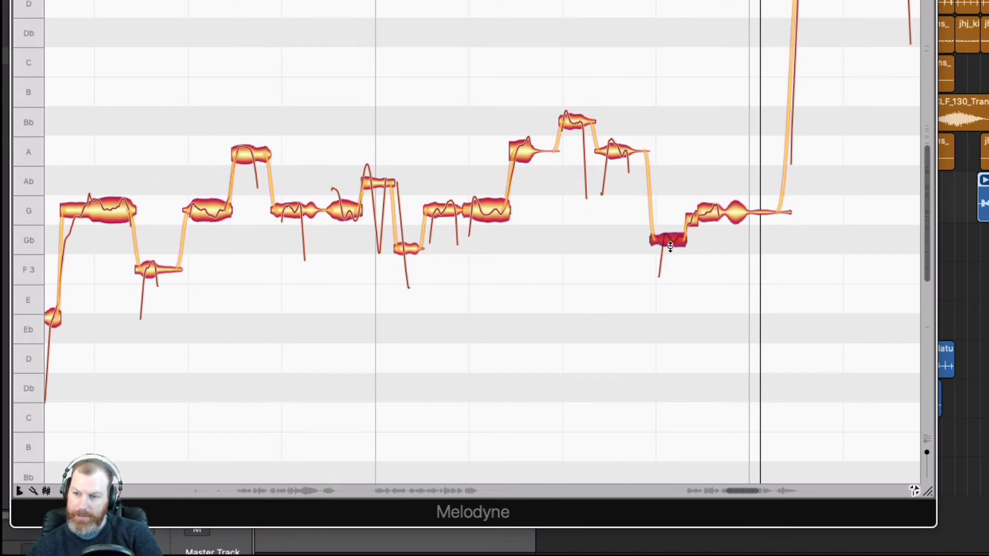
left_click_drag(670, 247, 684, 229)
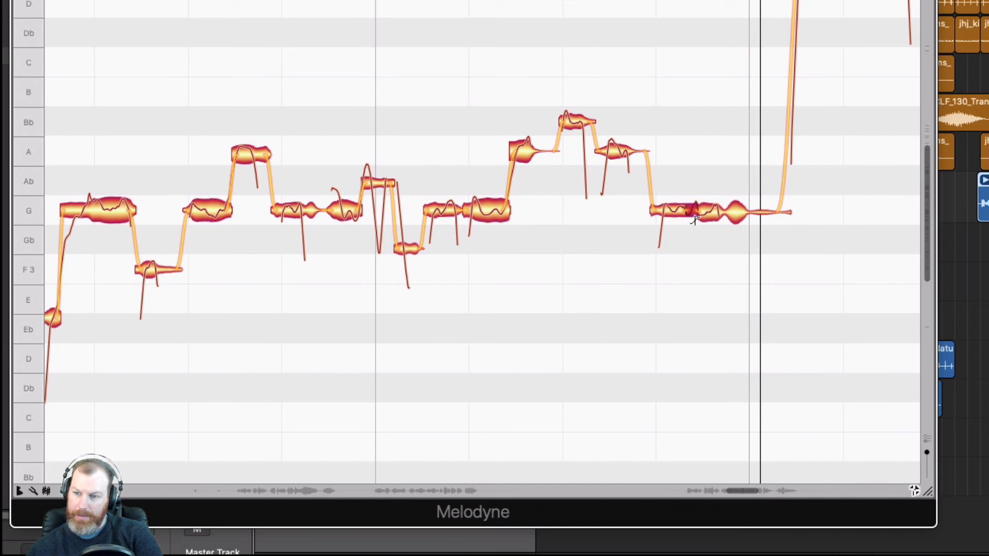
double_click(503, 297)
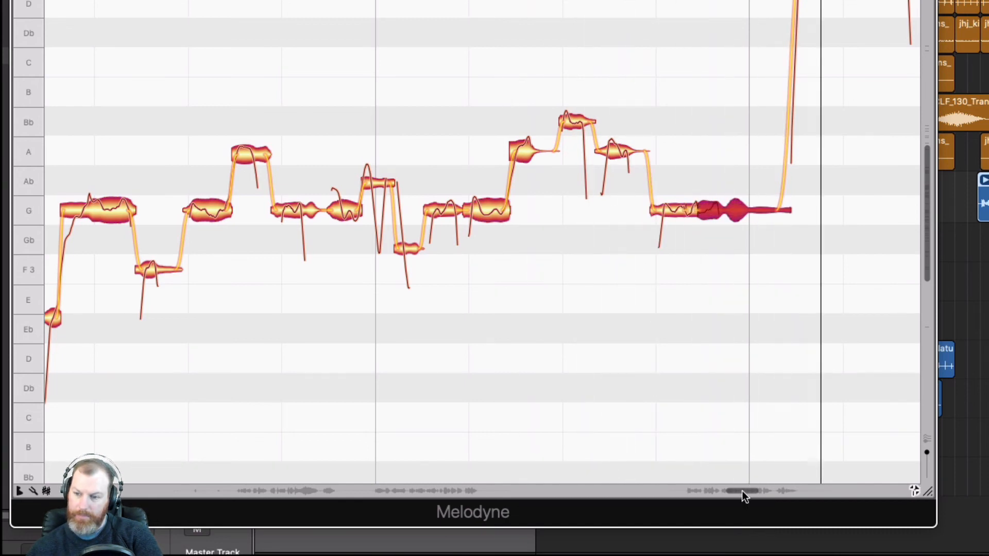
- Snap the note around C in bar 39 to C 4 with the Pitch Tool
left_click_drag(743, 491, 757, 490)
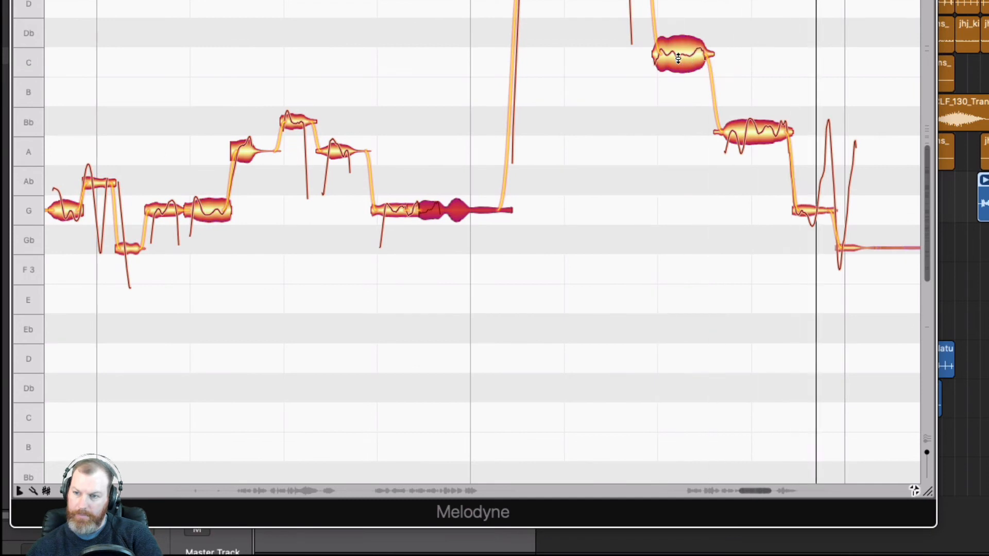
scroll(630, 191, "up", 8)
scroll(633, 203, "down", 4)
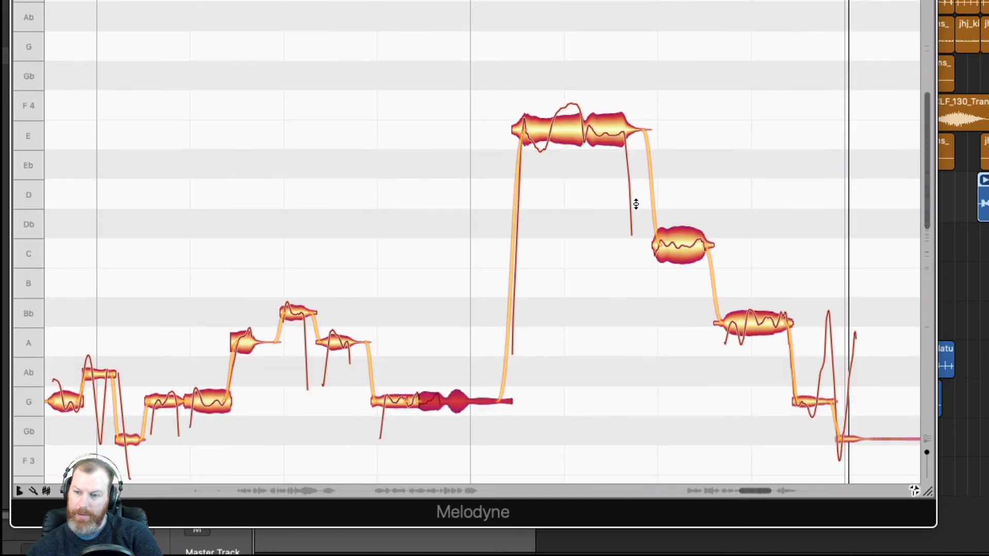
double_click(680, 254)
left_click(508, 187)
- Split the high first note of bar 39 into four pieces with the Note Separation Tool and play the phrase with the Pitch Tool active
right_click(566, 196)
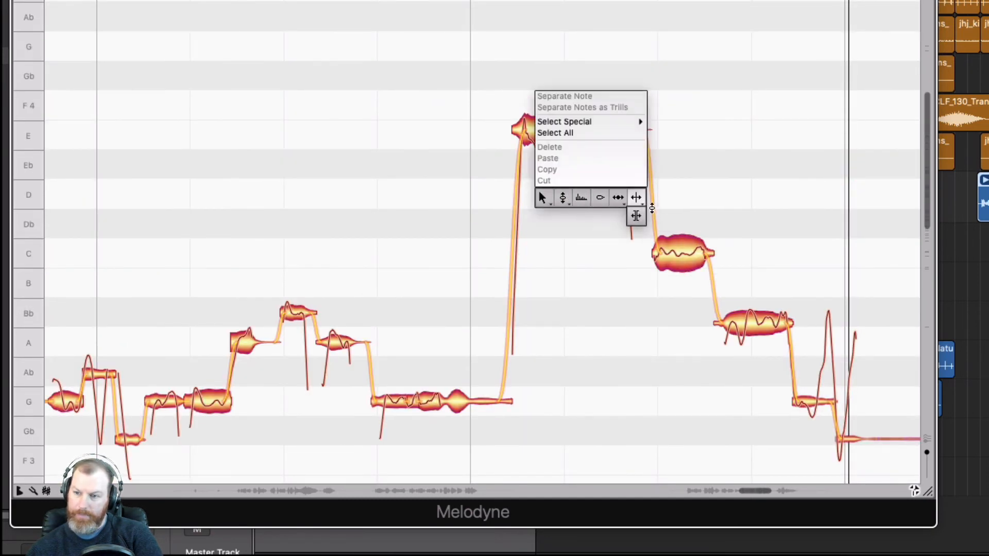
left_click(637, 198)
double_click(555, 122)
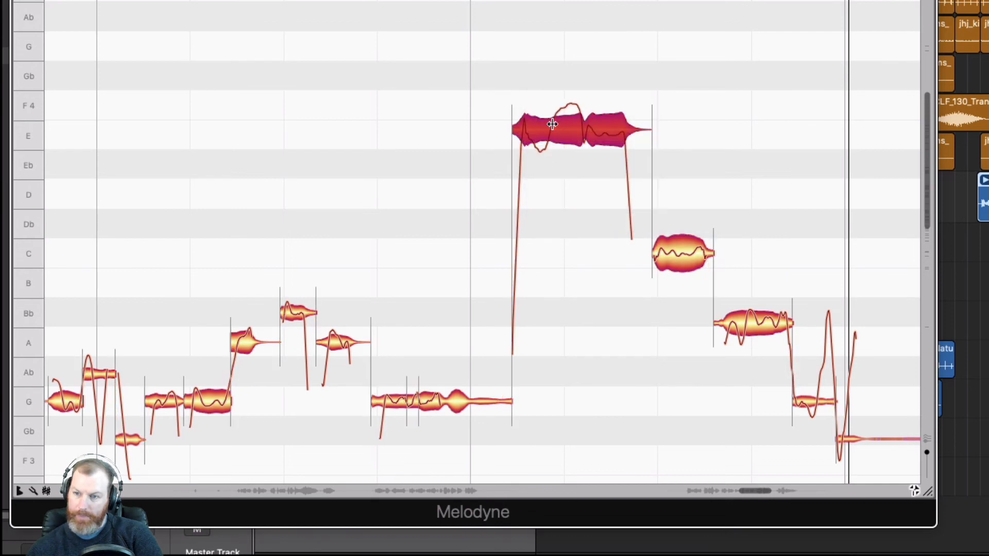
double_click(583, 125)
left_click(597, 132)
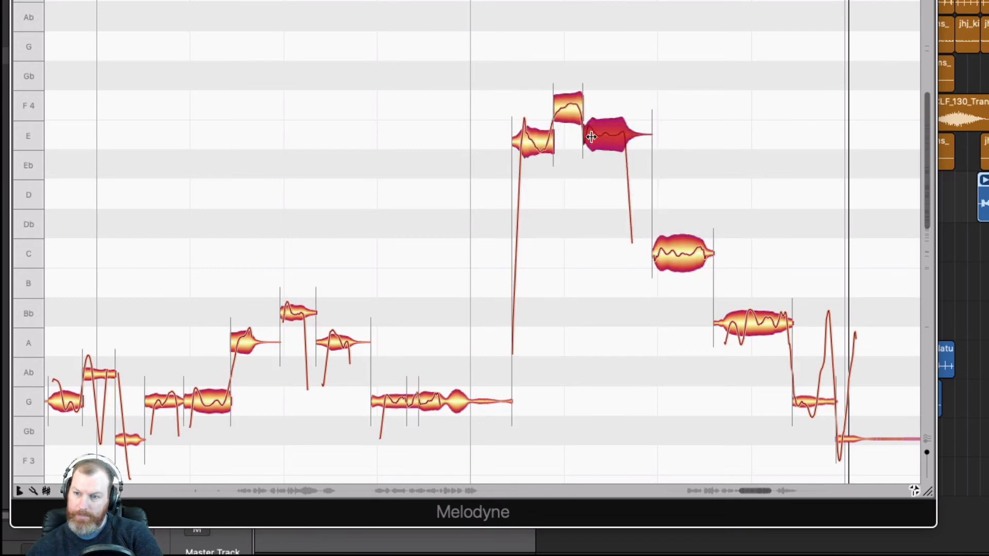
right_click(479, 126)
left_click(507, 227)
key("space")
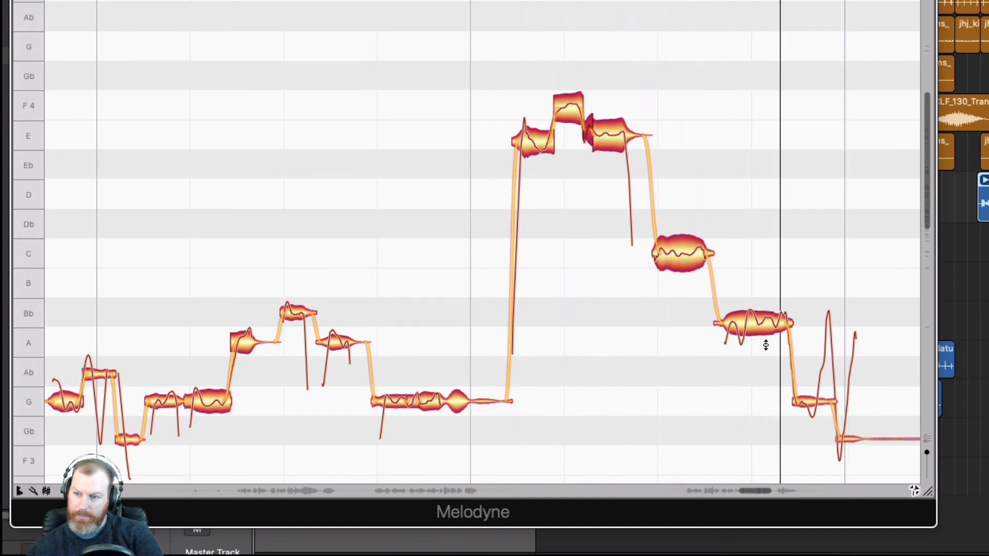
- Split the Bb note late in bar 39 into two pieces with the Note Separation Tool
right_click(663, 293)
left_click(747, 389)
right_click(621, 271)
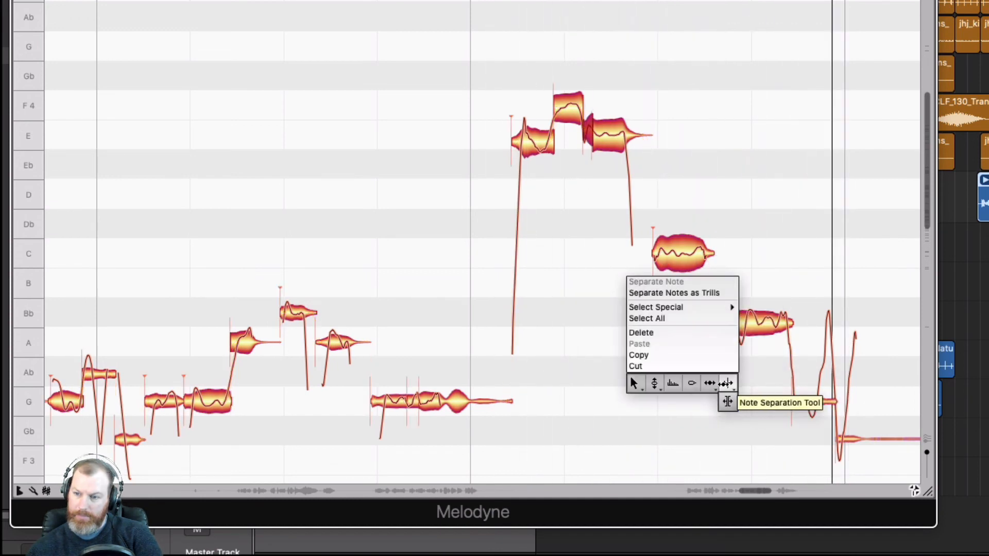
left_click(726, 384)
double_click(749, 323)
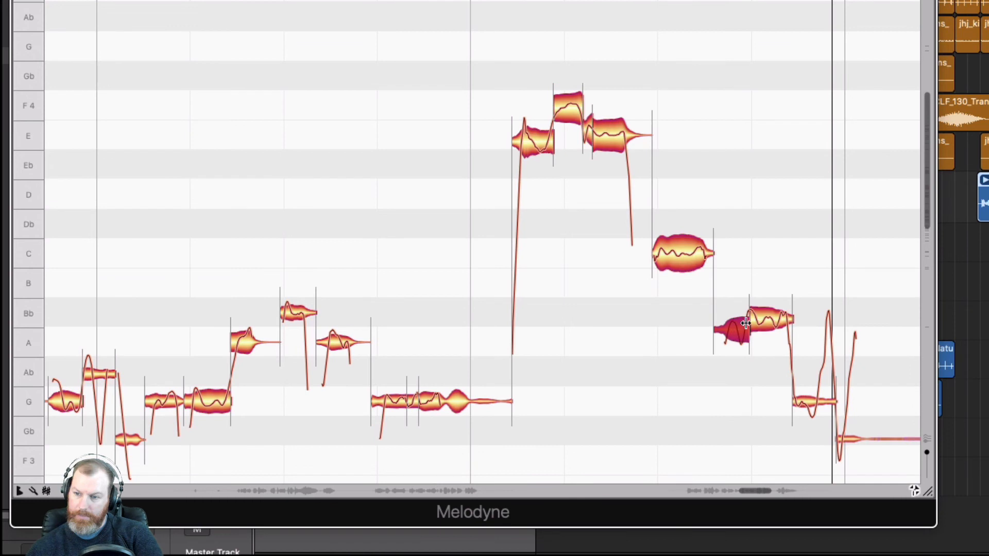
- Move both pieces of the split note late in bar 39 to Bb 3 with the Pitch Tool
right_click(630, 331)
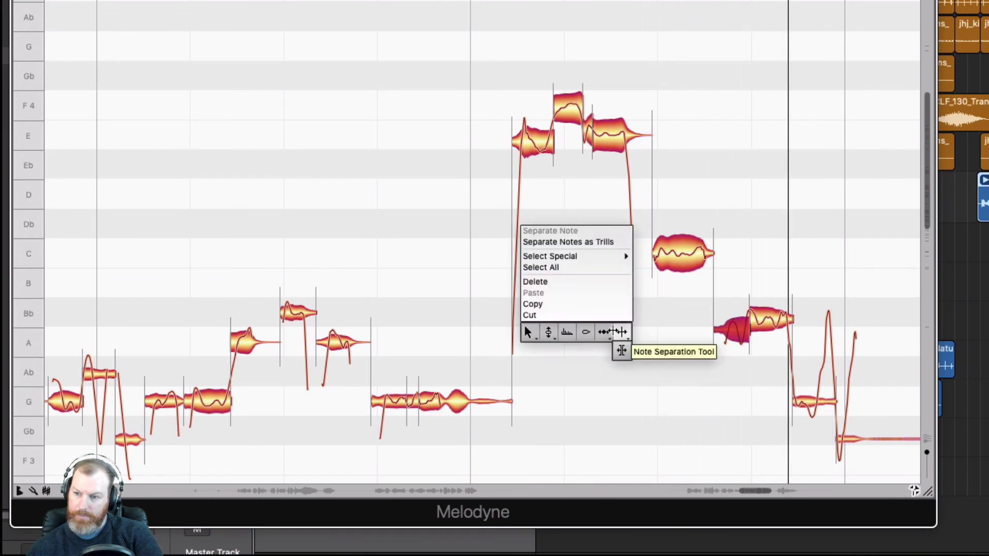
left_click(566, 332)
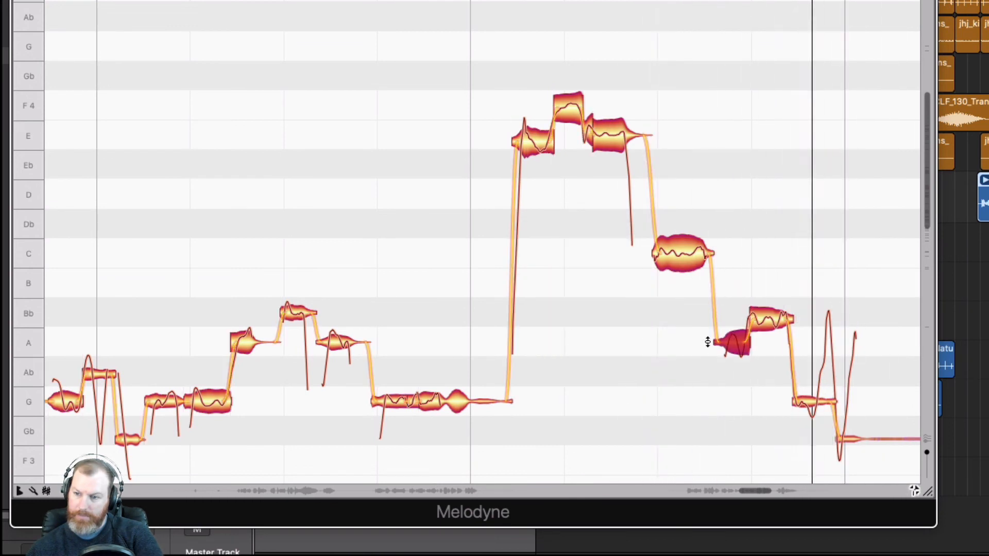
left_click_drag(735, 344, 730, 312)
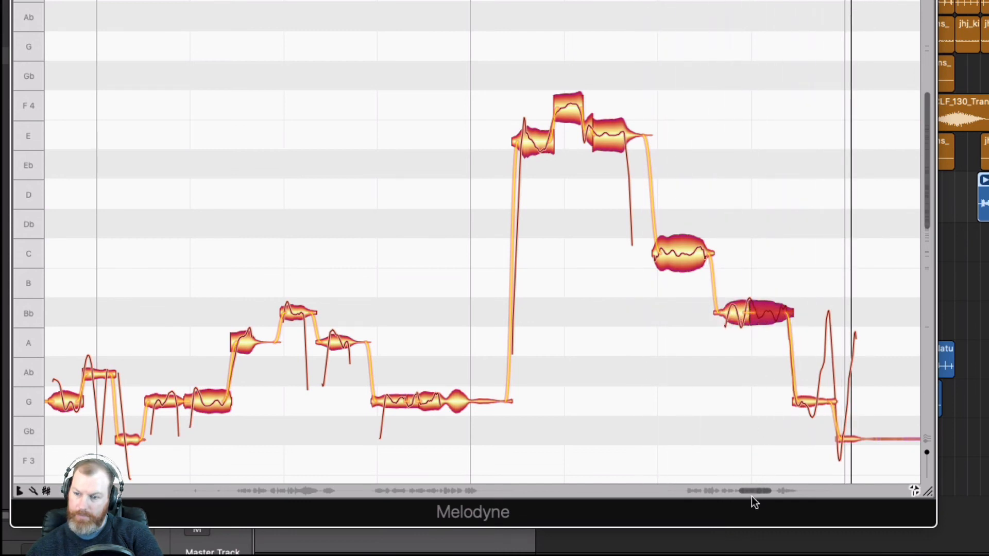
- Move the last two low notes of bar 41 to G 3 and snap the short note before them to A 3
left_click_drag(753, 498, 768, 492)
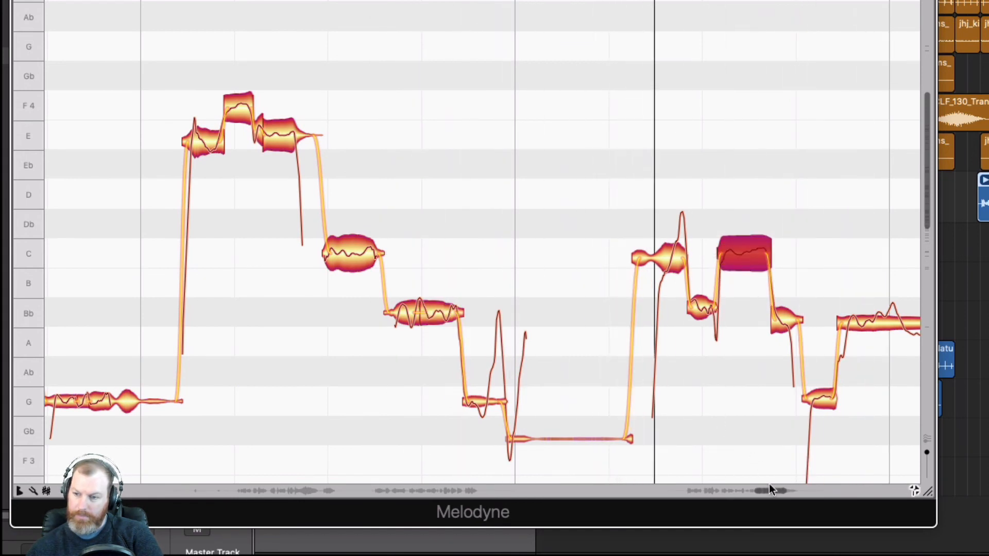
left_click_drag(767, 490, 784, 490)
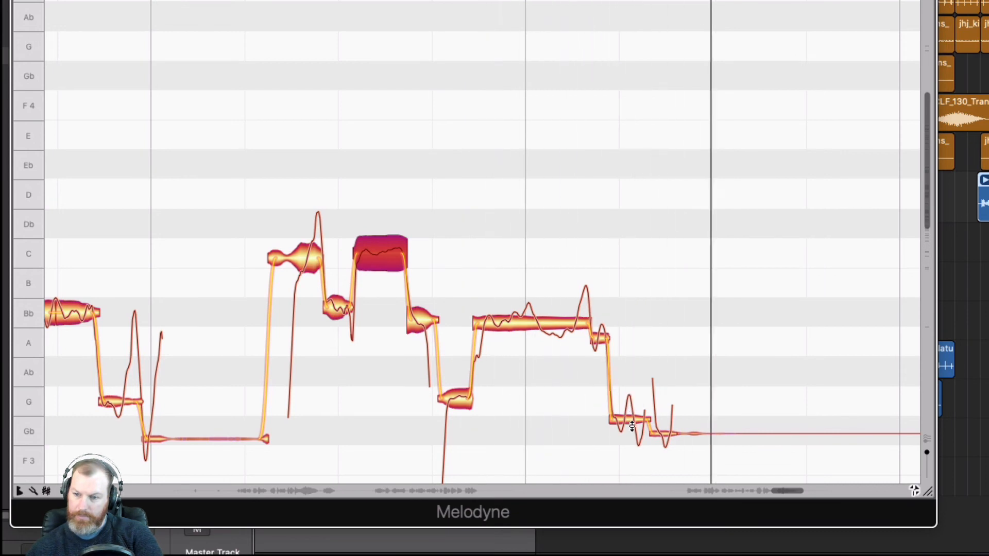
left_click_drag(629, 419, 628, 407)
key("space")
double_click(600, 339)
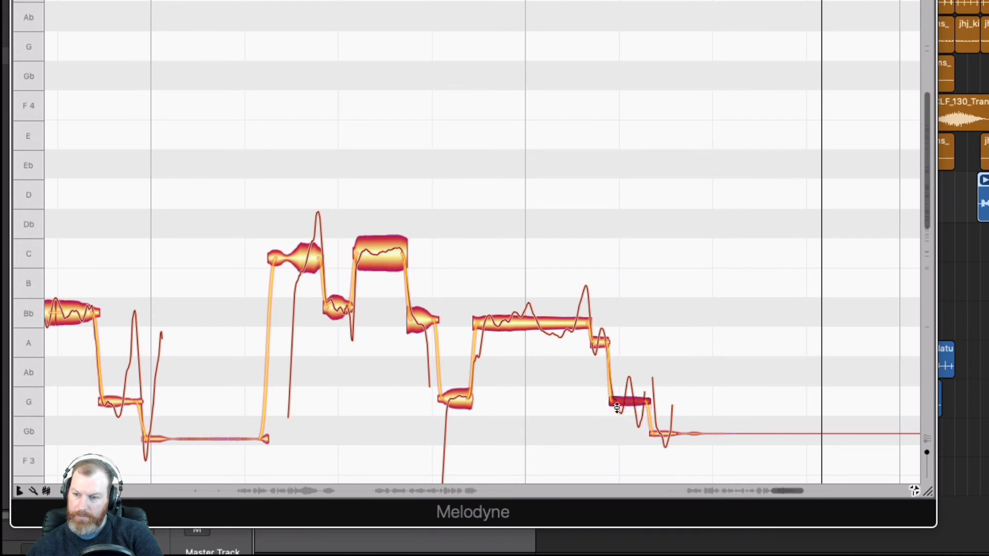
left_click_drag(667, 432, 670, 405)
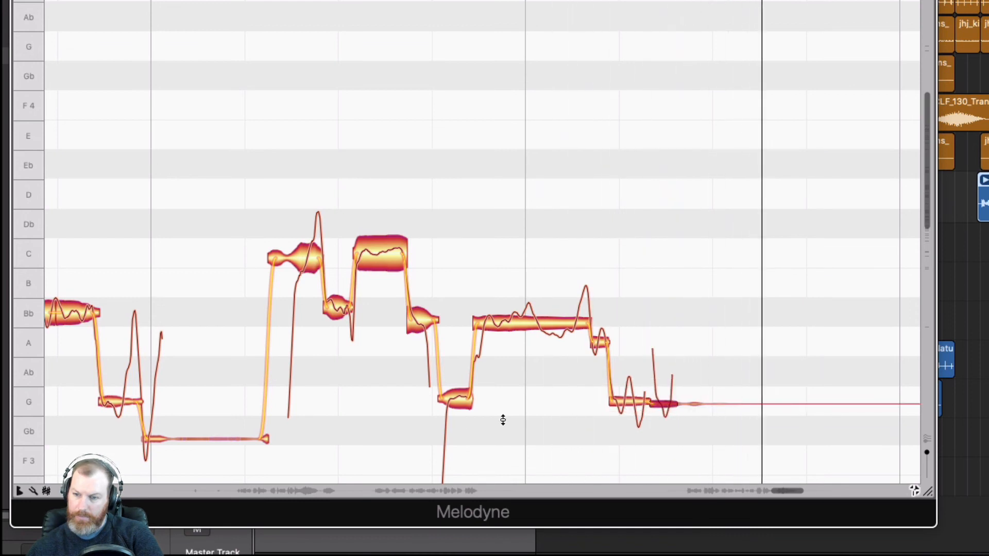
left_click(399, 430)
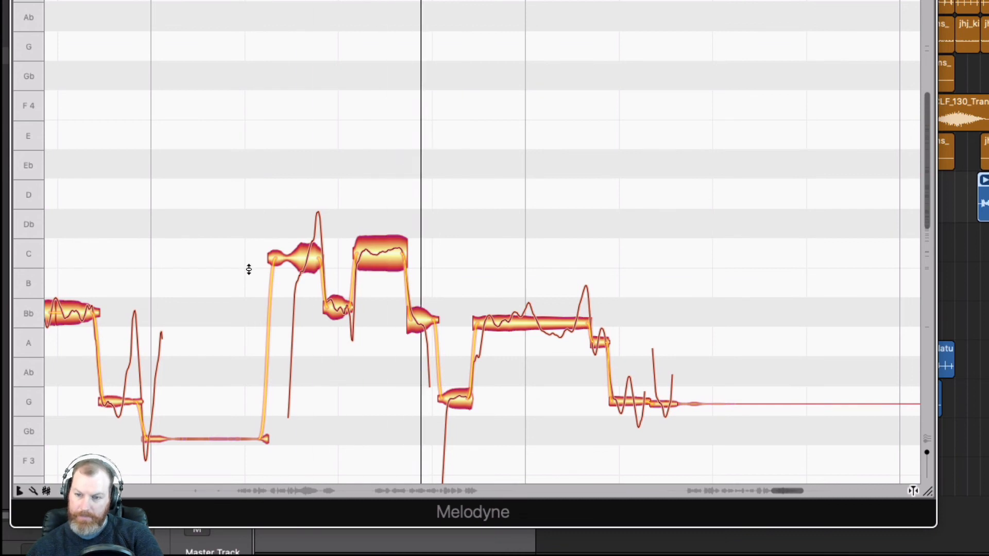
- Move the short note between the high C and the low G to Bb 3, and close the Melodyne editor and color palette
left_click_drag(439, 327, 439, 320)
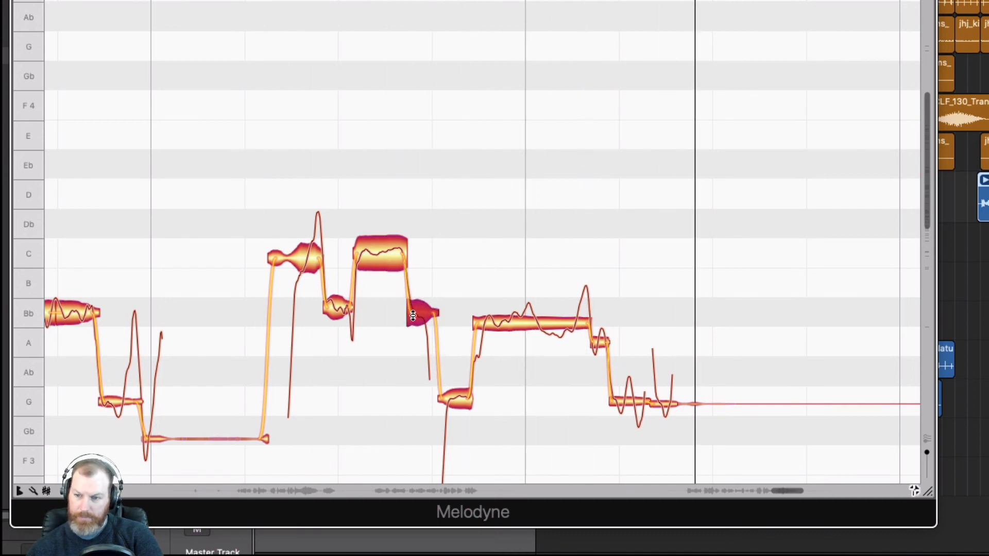
key("super+w")
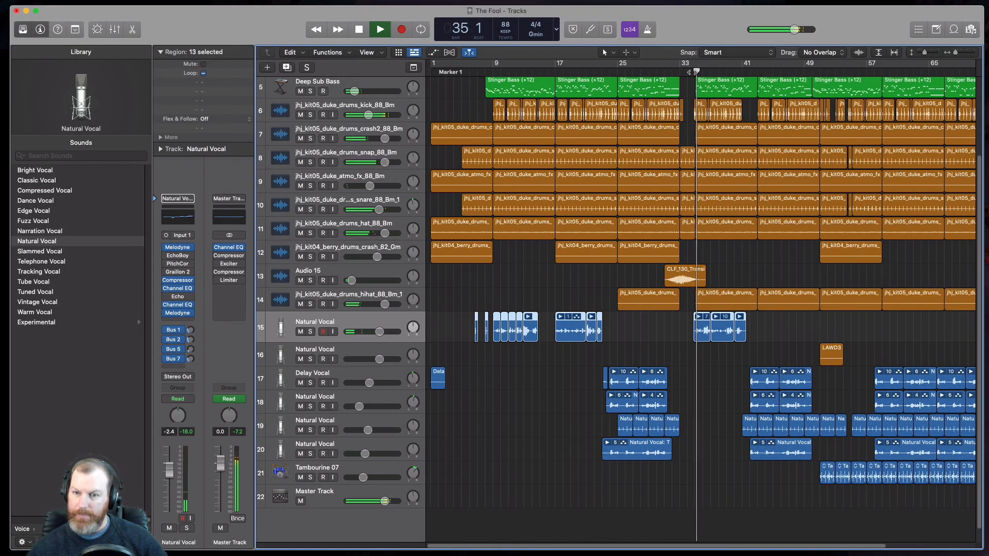
left_click(176, 282)
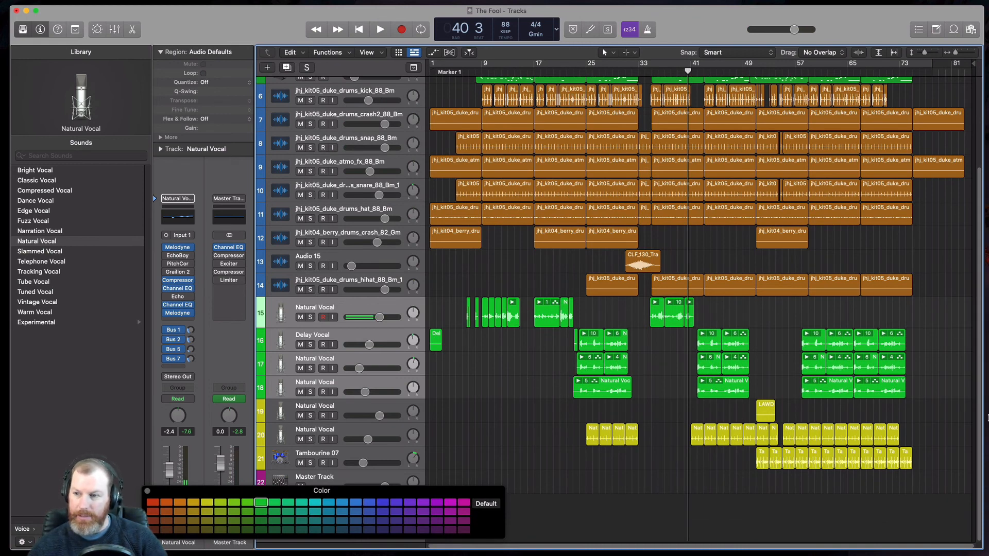
left_click(149, 492)
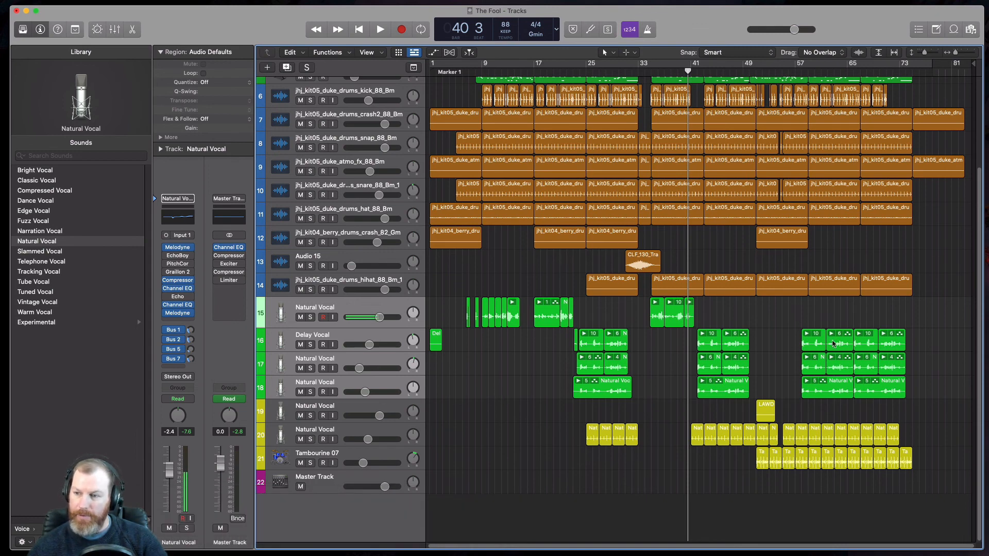
left_click(384, 341)
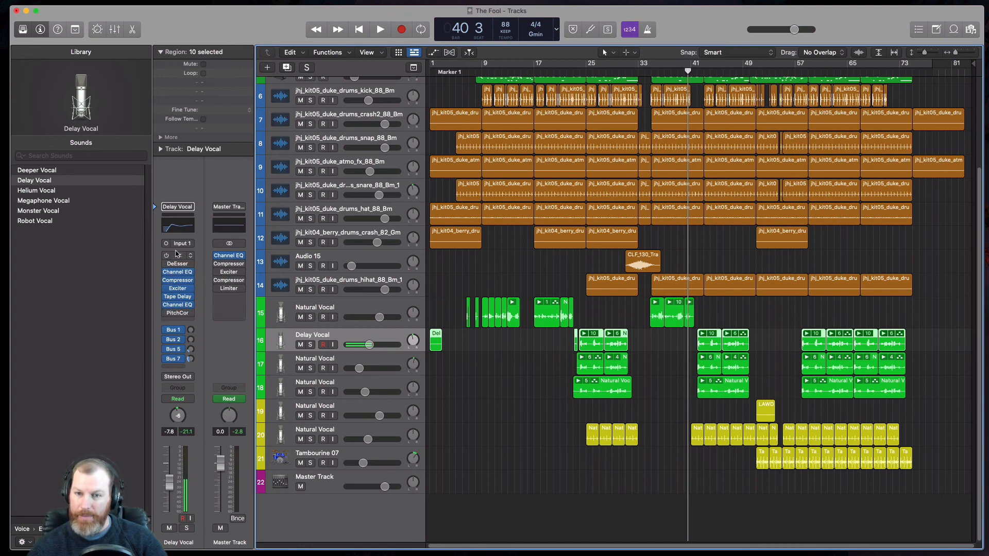
left_click(181, 255)
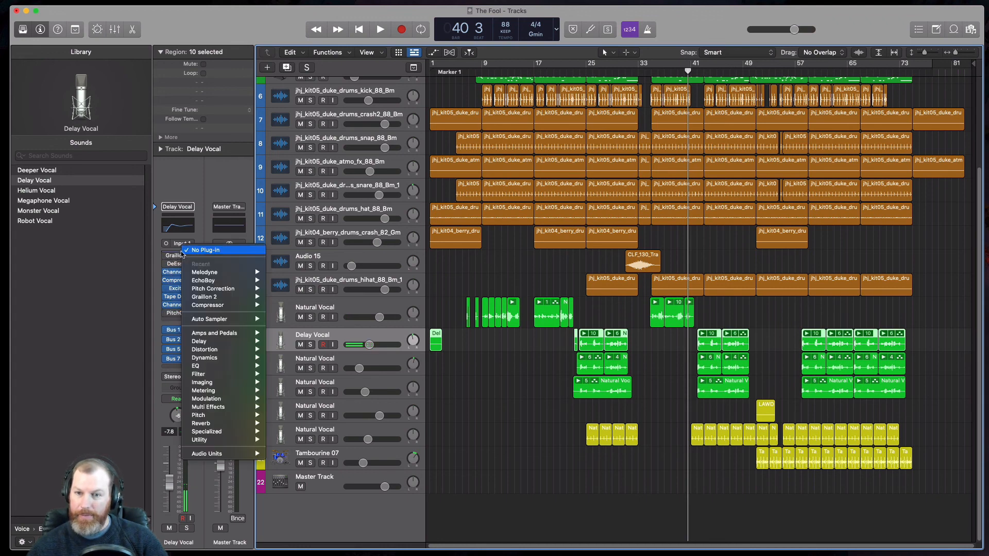
mouse_move(239, 456)
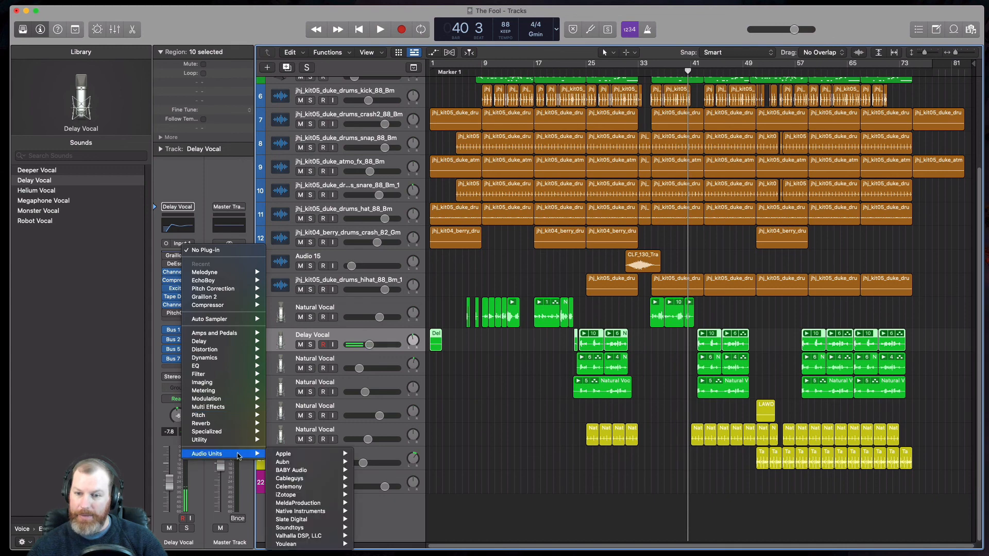
mouse_move(296, 488)
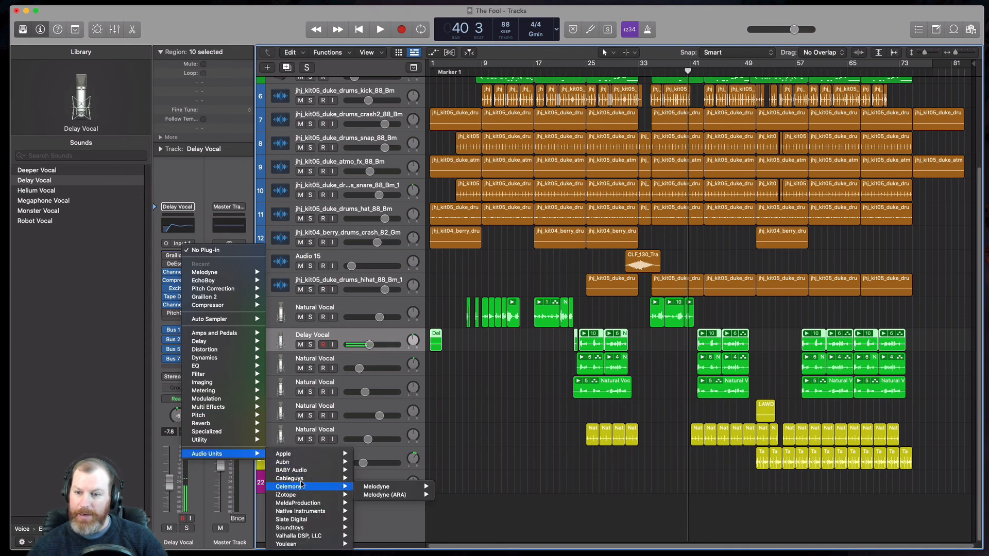
left_click(469, 439)
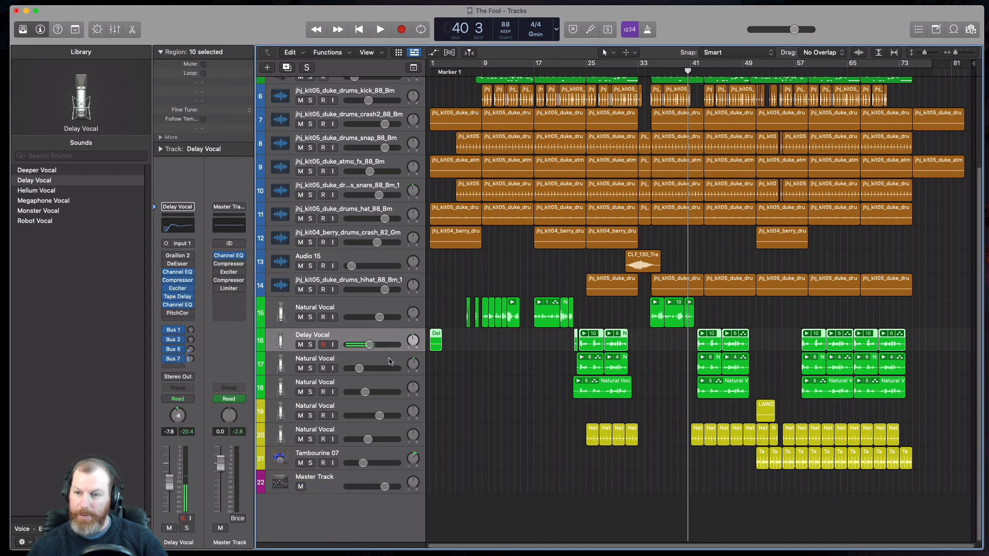
- Insert the mono Celemony Melodyne plug-in before Graillon 2 on the Delay Vocal track
left_click(388, 362)
left_click(388, 386)
left_click(388, 338)
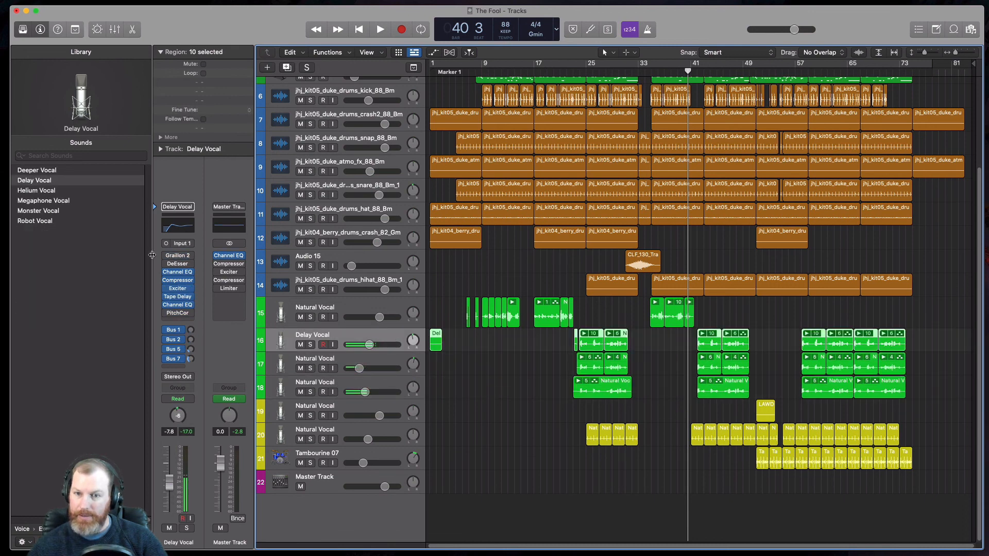
left_click(178, 321)
mouse_move(245, 454)
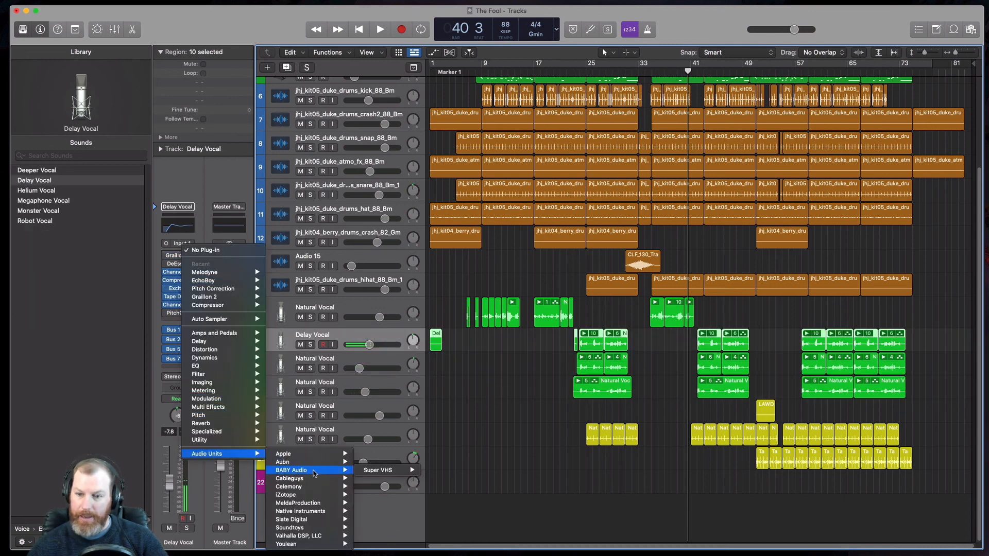
mouse_move(310, 487)
mouse_move(376, 488)
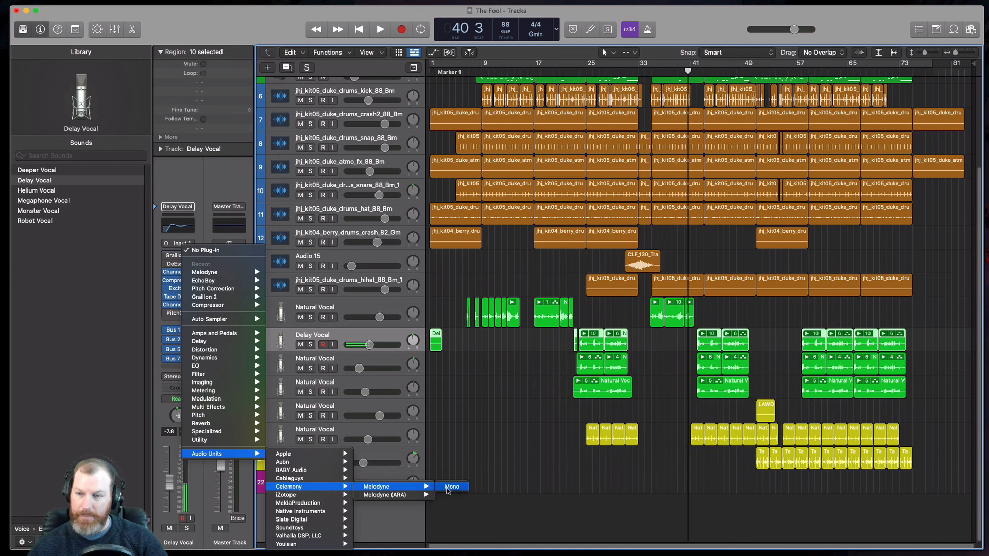
left_click(452, 486)
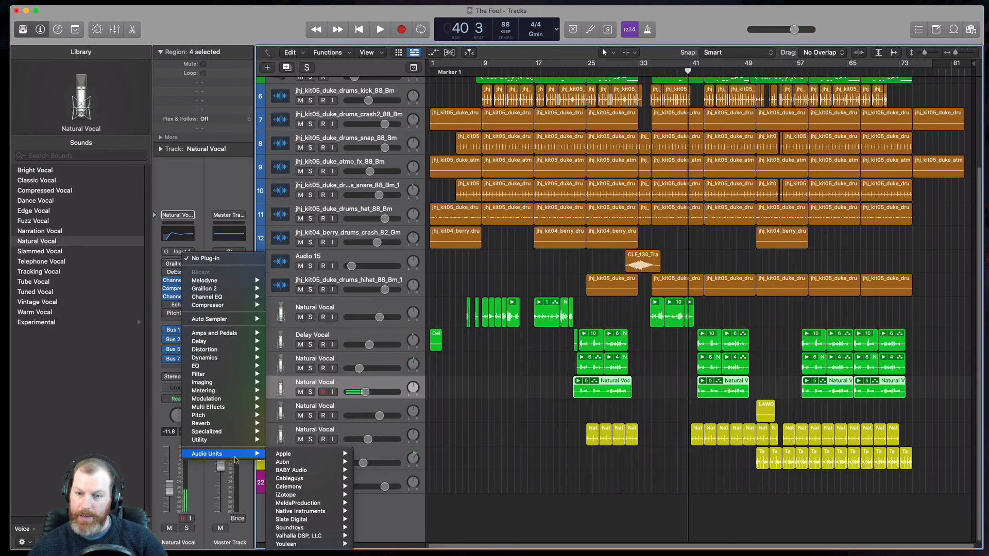
- Insert mono Melodyne before Graillon 2 on Natural Vocal track 18, close its window and place the playhead at bar 23
mouse_move(237, 282)
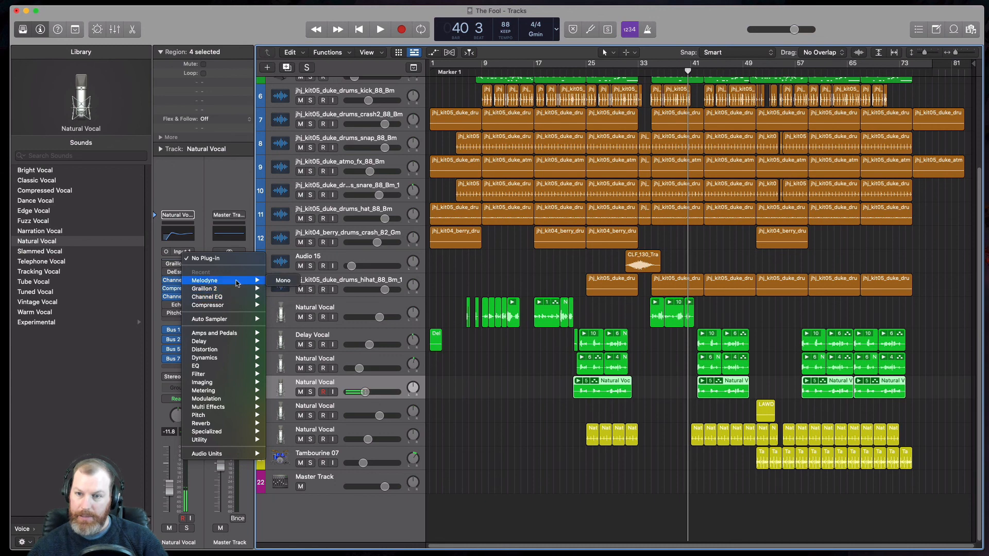
left_click(283, 280)
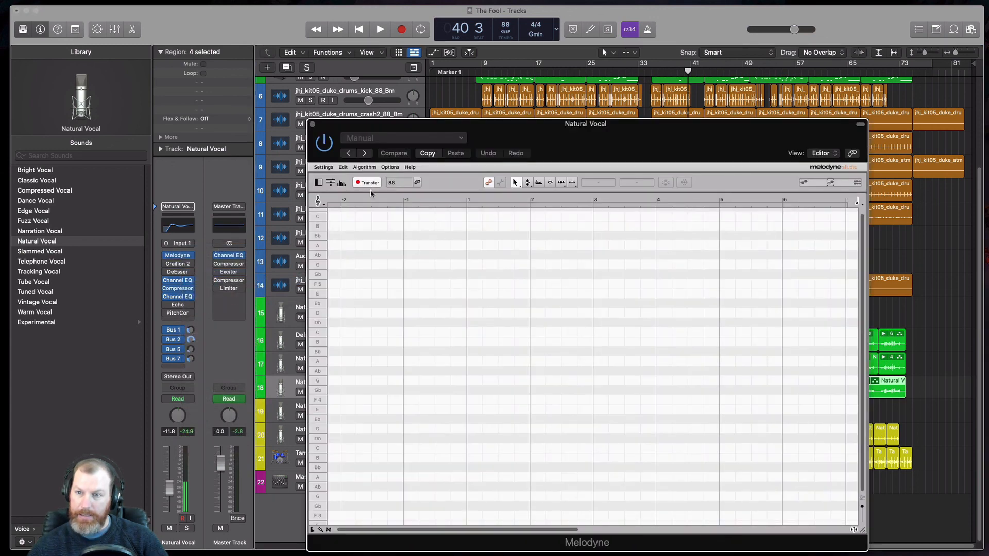
left_click(313, 124)
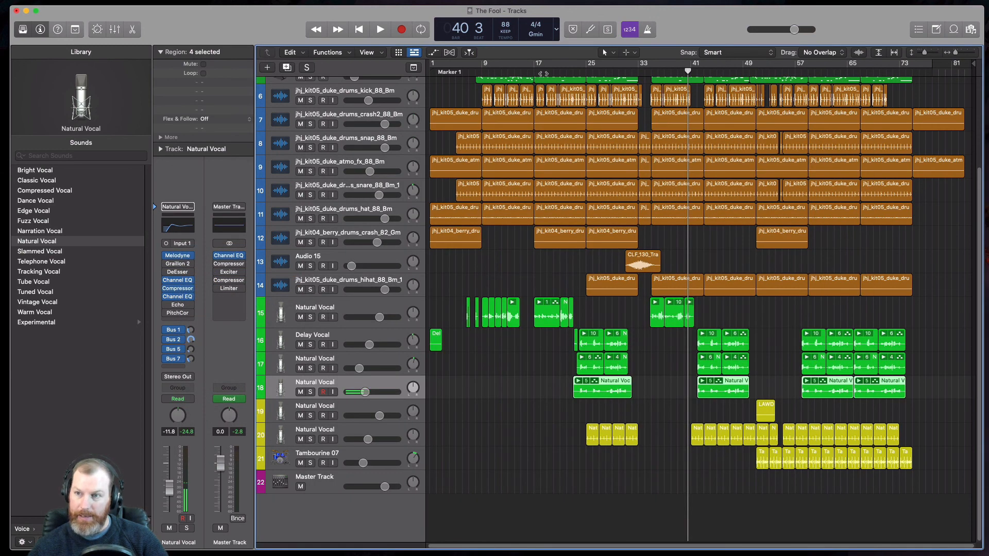
left_click_drag(558, 71, 574, 71)
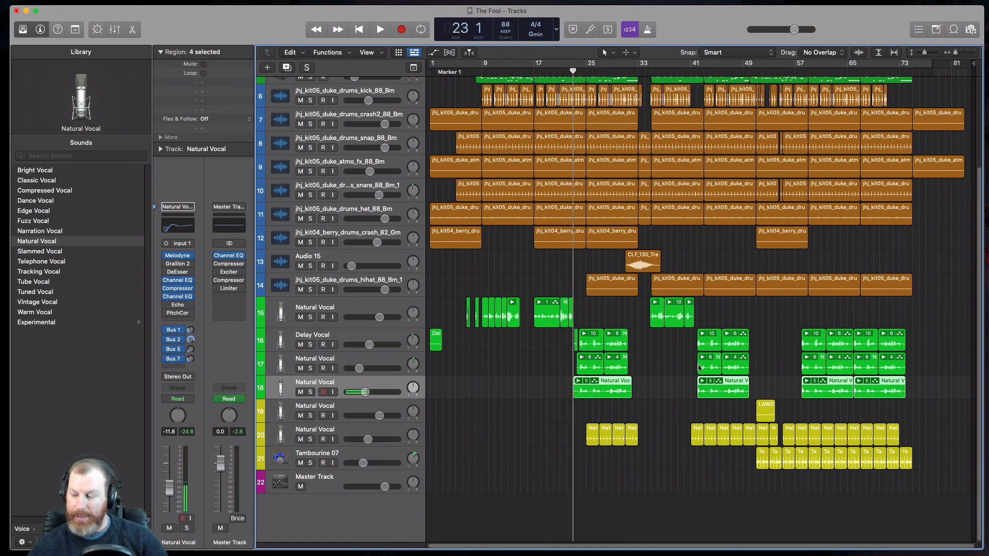